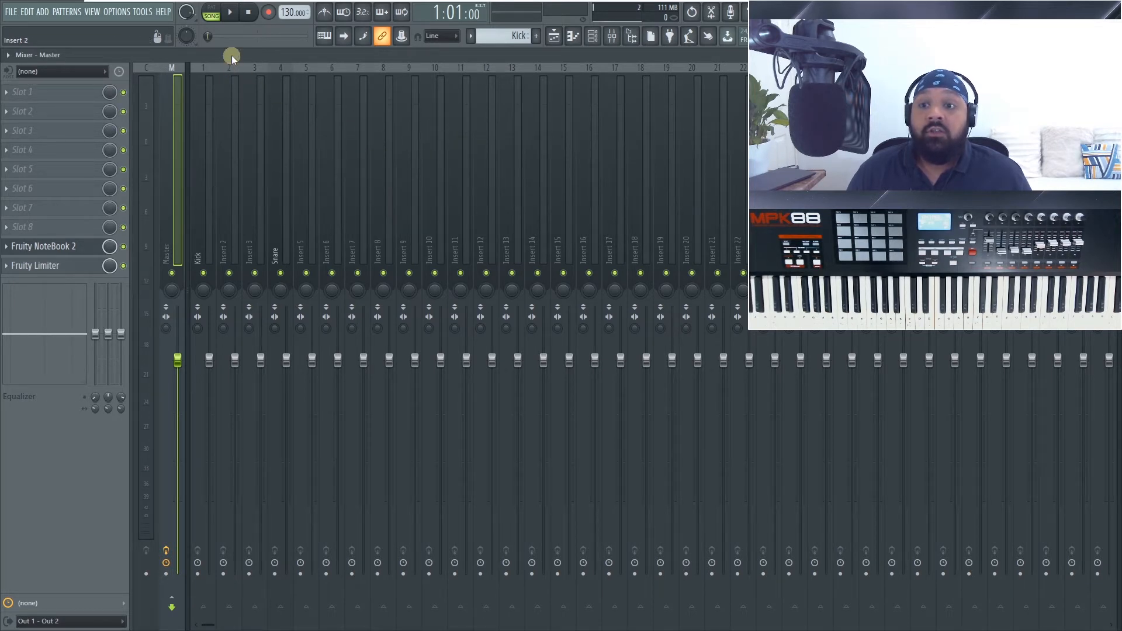
# Step: Hide and show the mixer, shrink its window to reveal the rest of the workspace, and maximize it again
pyautogui.click(614, 39)
pyautogui.click(614, 38)
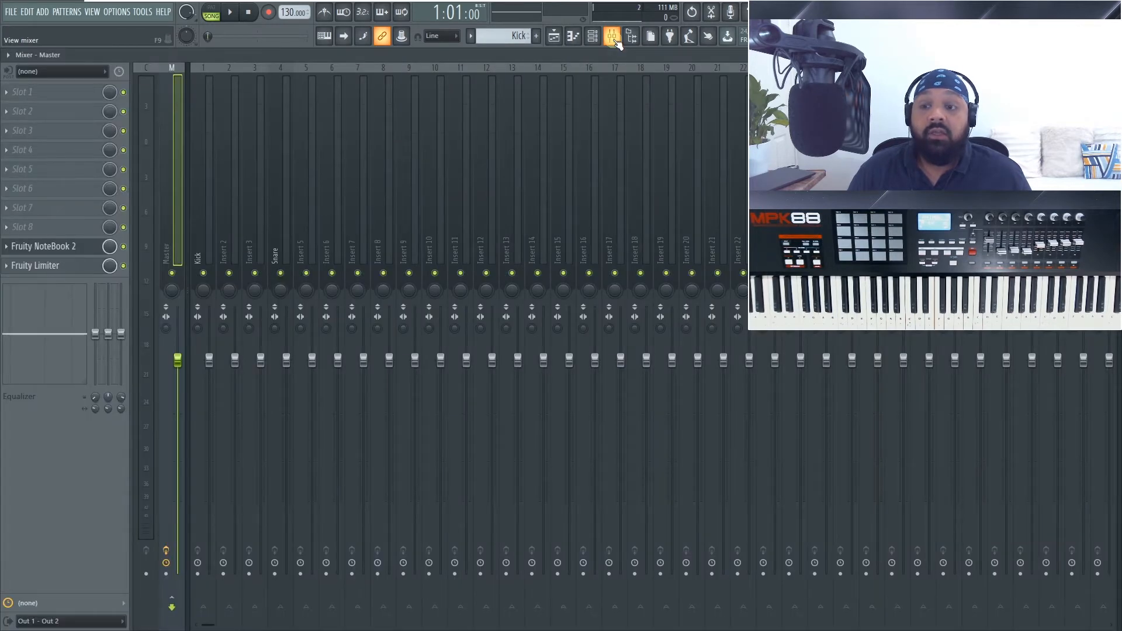
pyautogui.press('Return')
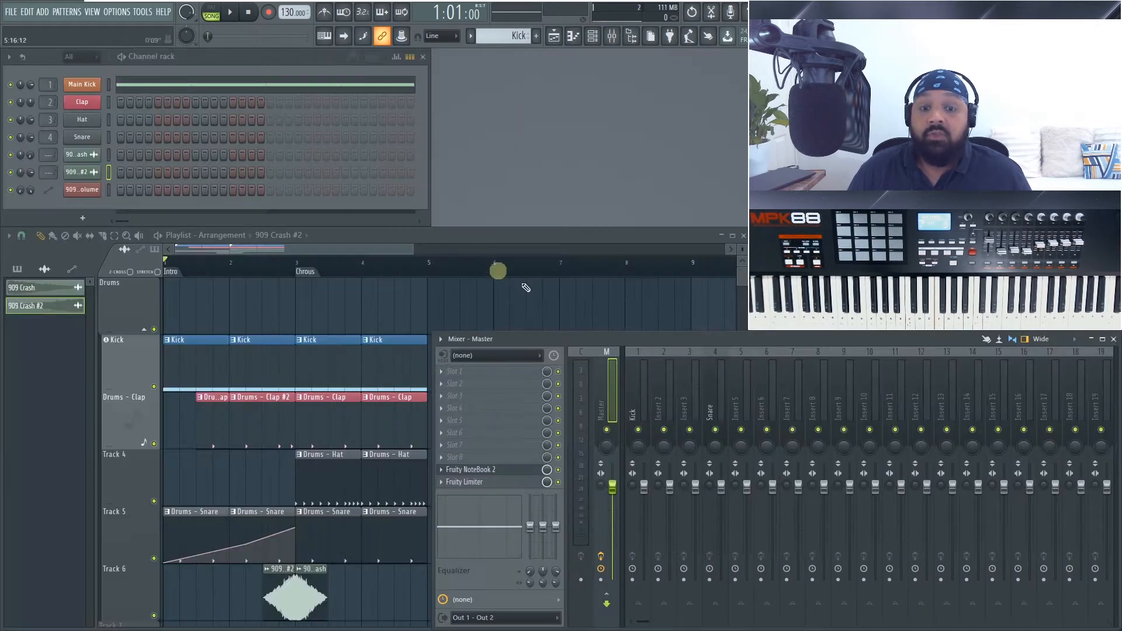
pyautogui.doubleClick(646, 338)
# Step: Detach the mixer window, move it across the workspace and back, and maximize it again
pyautogui.click(8, 56)
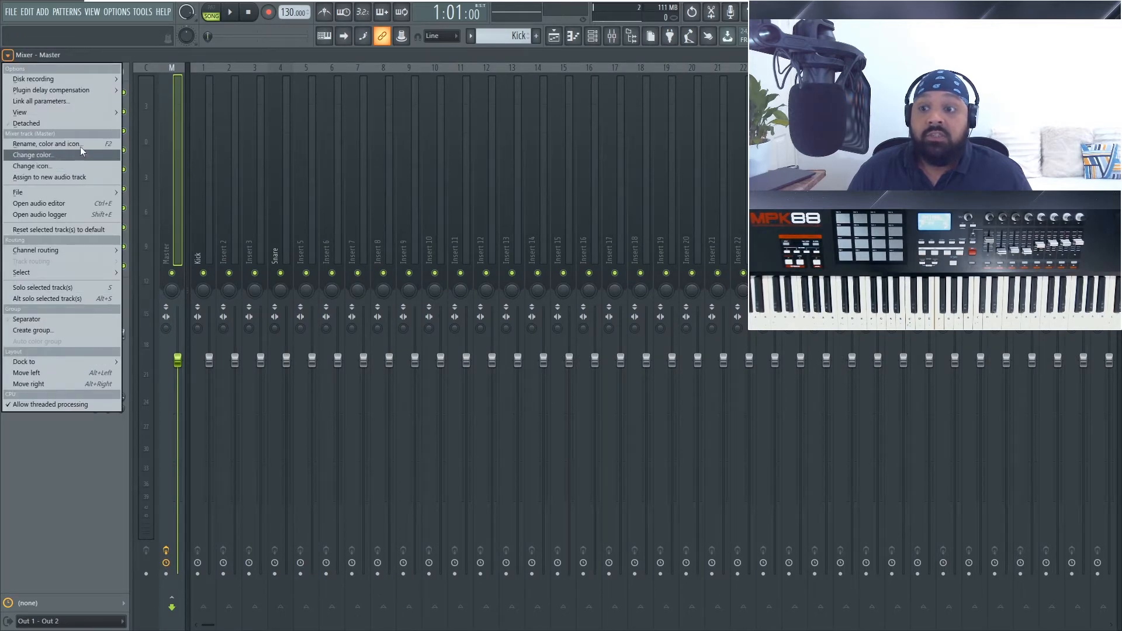
pyautogui.click(85, 123)
pyautogui.click(406, 13)
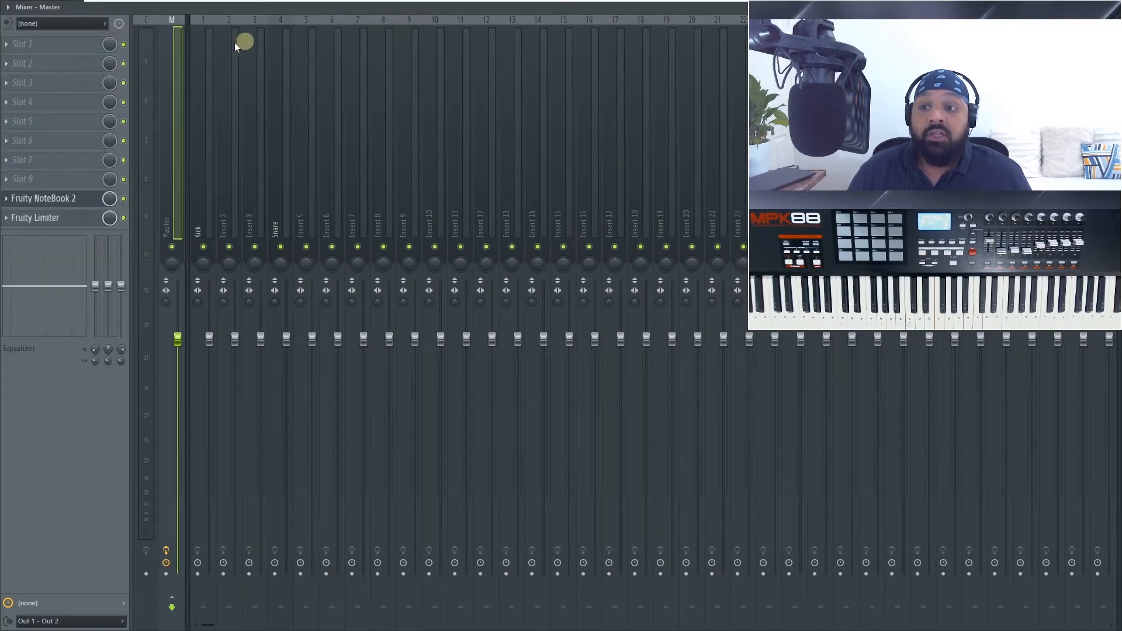
pyautogui.moveTo(235, 43); pyautogui.dragTo(921, 76)
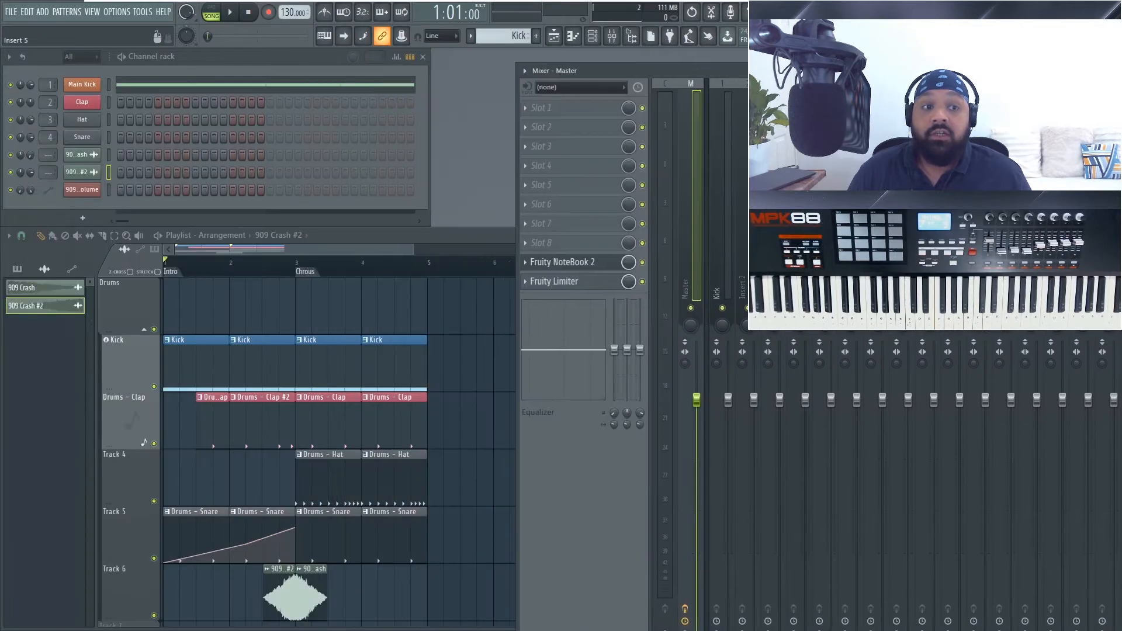
pyautogui.moveTo(835, 75); pyautogui.dragTo(593, 75)
pyautogui.doubleClick(592, 74)
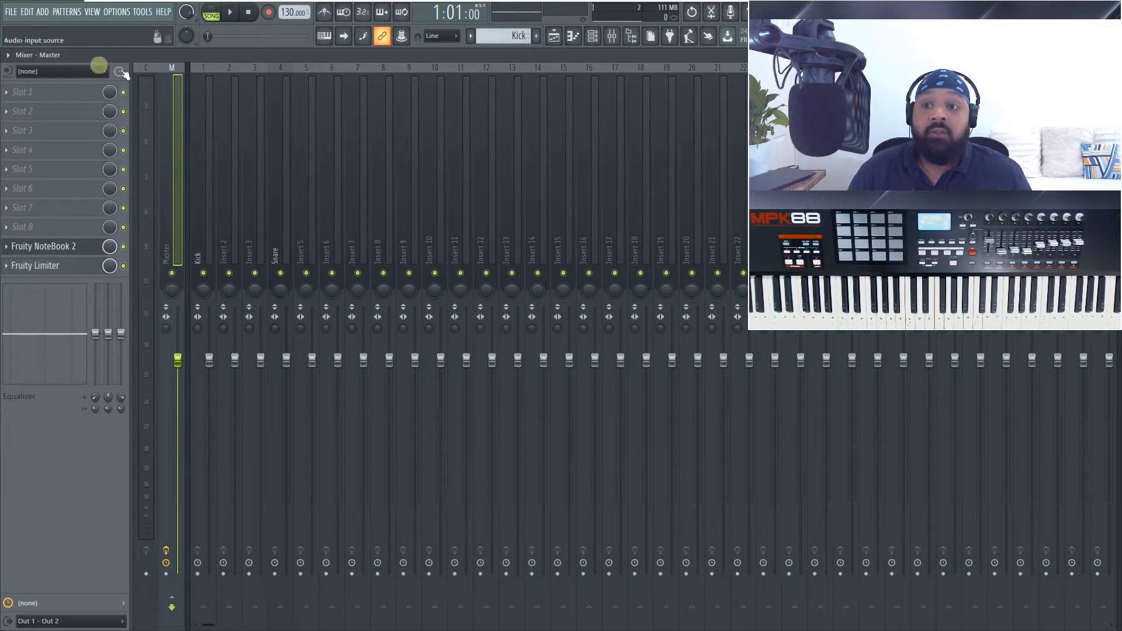
# Step: Restore the mixer to its narrower window size and select several tracks one by one, ending on Insert 11
pyautogui.moveTo(205, 96); pyautogui.dragTo(405, 100)
pyautogui.click(208, 117)
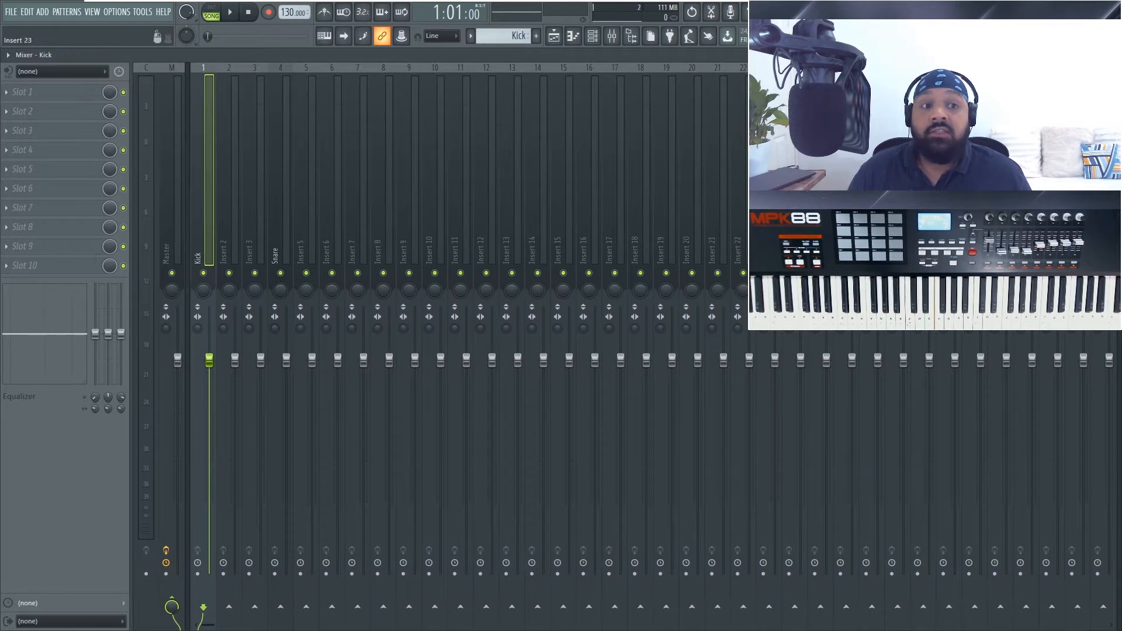
pyautogui.click(1106, 55)
pyautogui.click(256, 114)
pyautogui.click(335, 116)
pyautogui.click(413, 116)
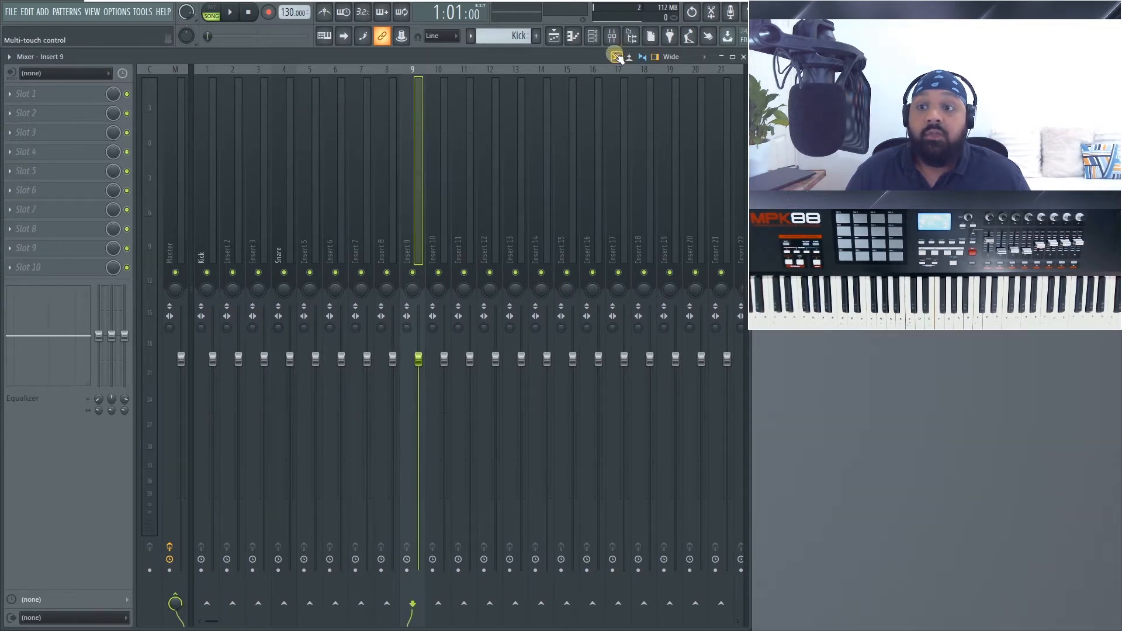
pyautogui.click(575, 124)
pyautogui.click(467, 121)
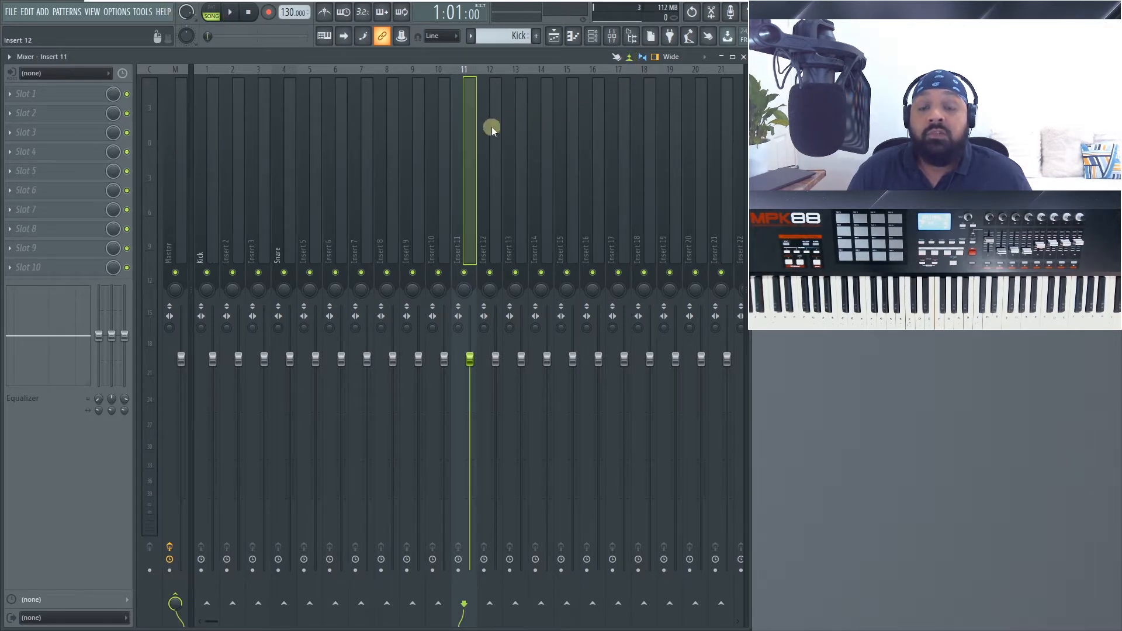
# Step: Play the song briefly to view the mixer's level meters, and hide and reshow the track inspector
pyautogui.click(231, 12)
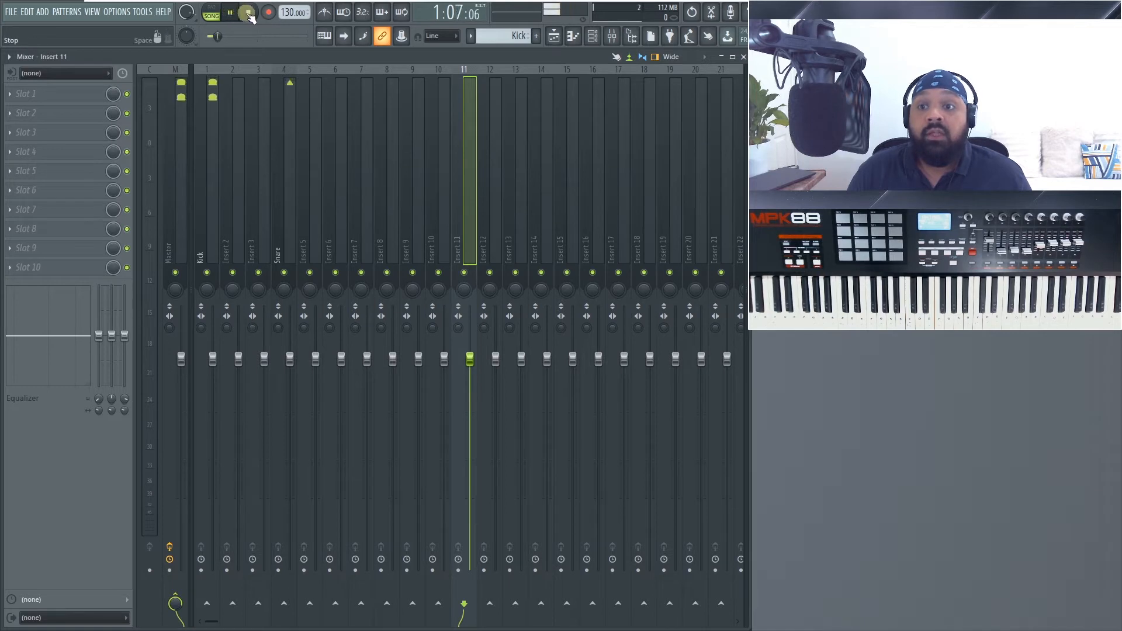
pyautogui.click(248, 13)
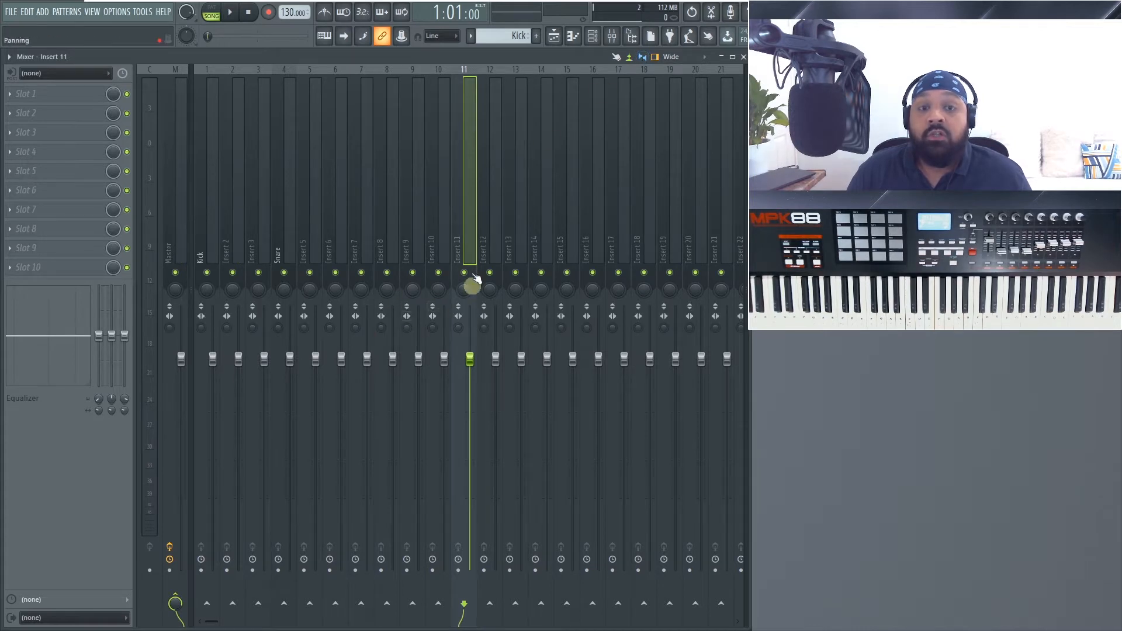
pyautogui.click(656, 57)
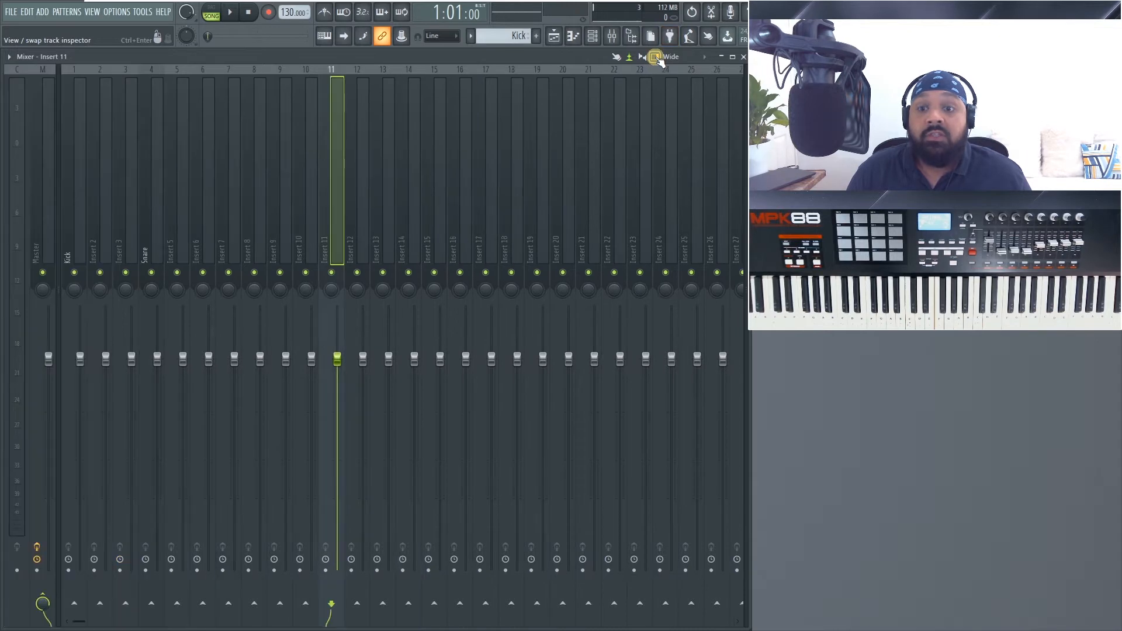
pyautogui.click(656, 58)
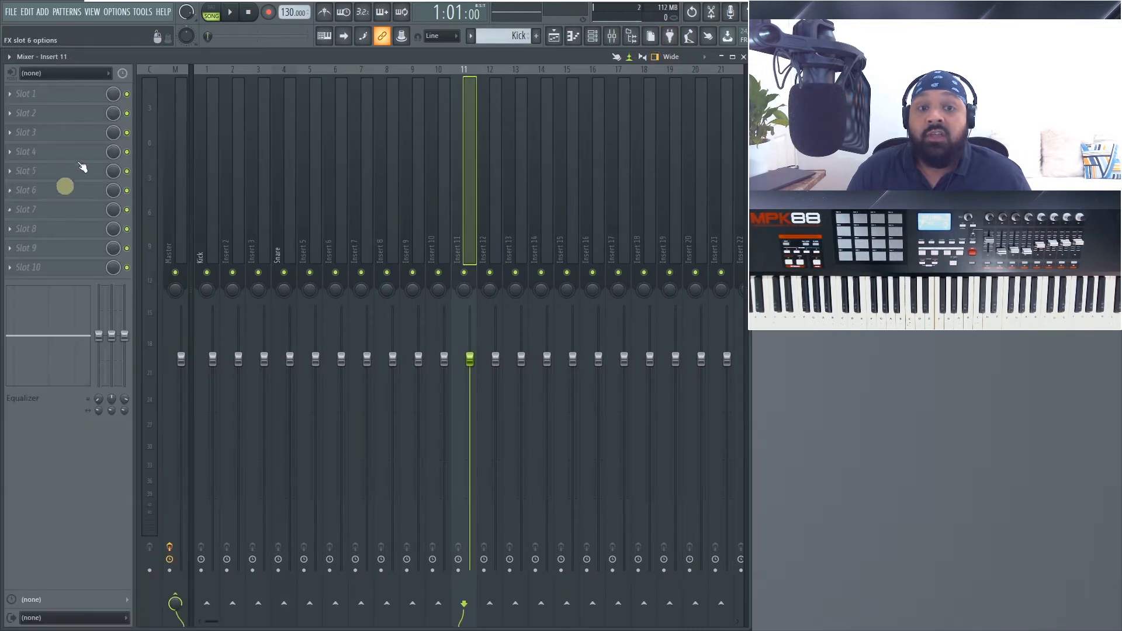
# Step: Try the Compact, Compact 2 and Compact alt mixer layouts, and return to the Wide layout
pyautogui.click(675, 57)
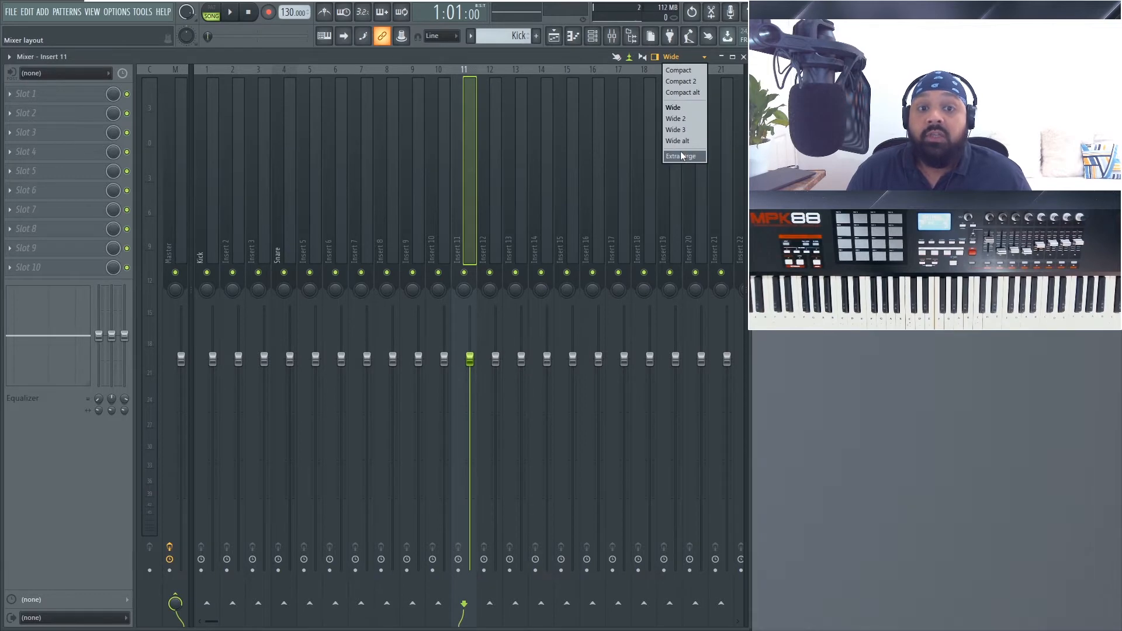
pyautogui.click(683, 69)
pyautogui.click(682, 56)
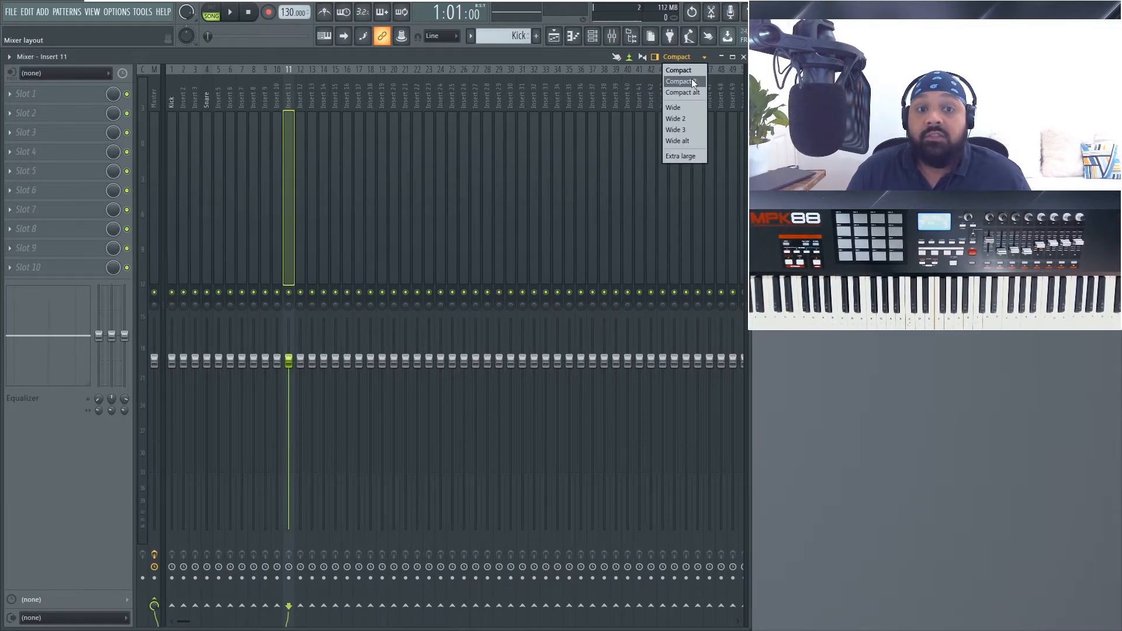
pyautogui.click(692, 78)
pyautogui.click(692, 58)
pyautogui.click(693, 89)
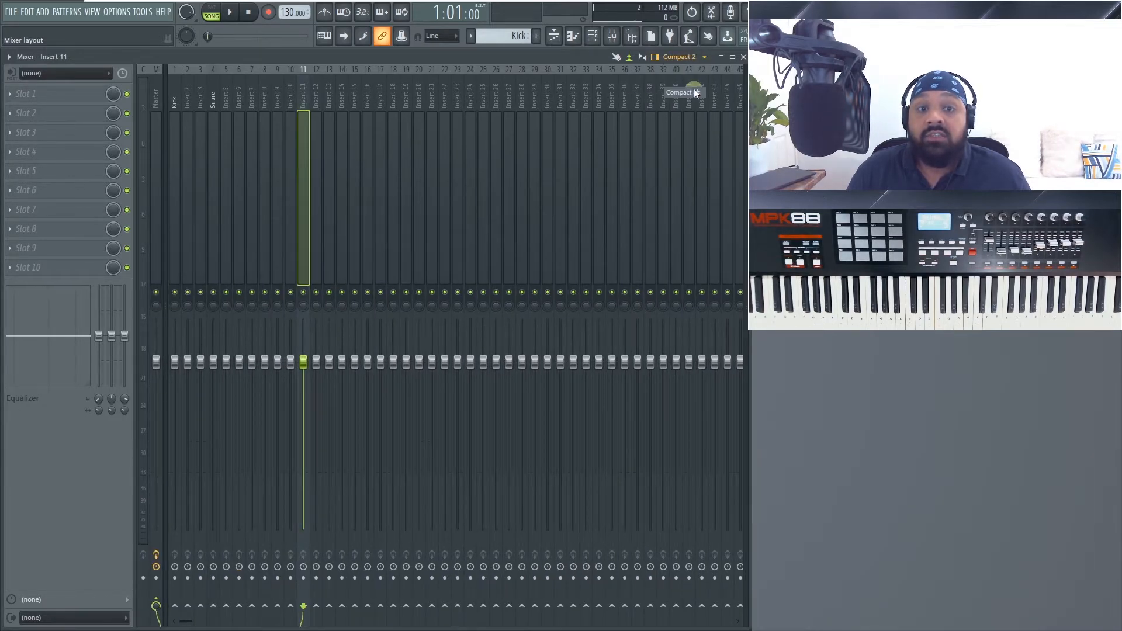
pyautogui.click(687, 59)
pyautogui.click(678, 107)
# Step: Switch the mixer layout to Wide 3, also trying the Extra large layout
pyautogui.click(683, 57)
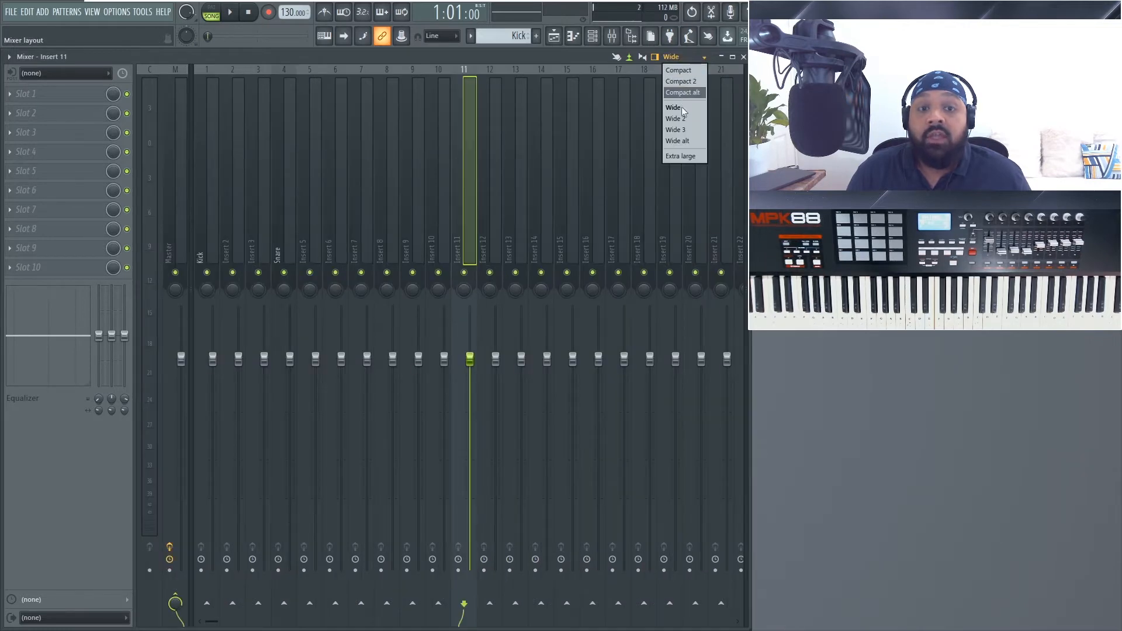
pyautogui.click(683, 129)
pyautogui.click(678, 56)
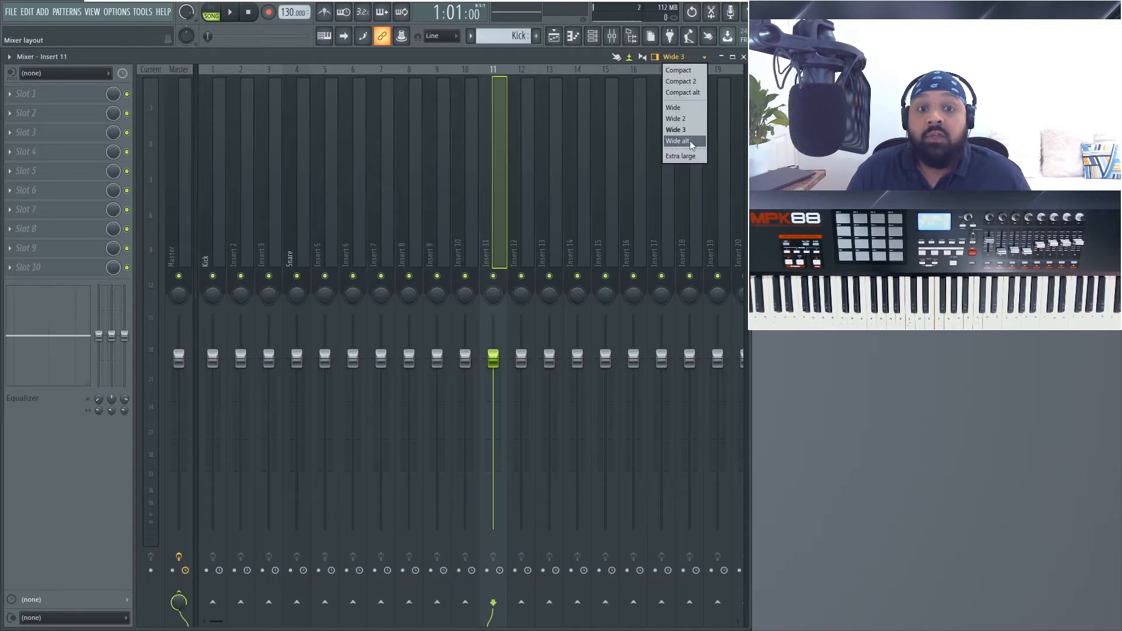
pyautogui.click(685, 155)
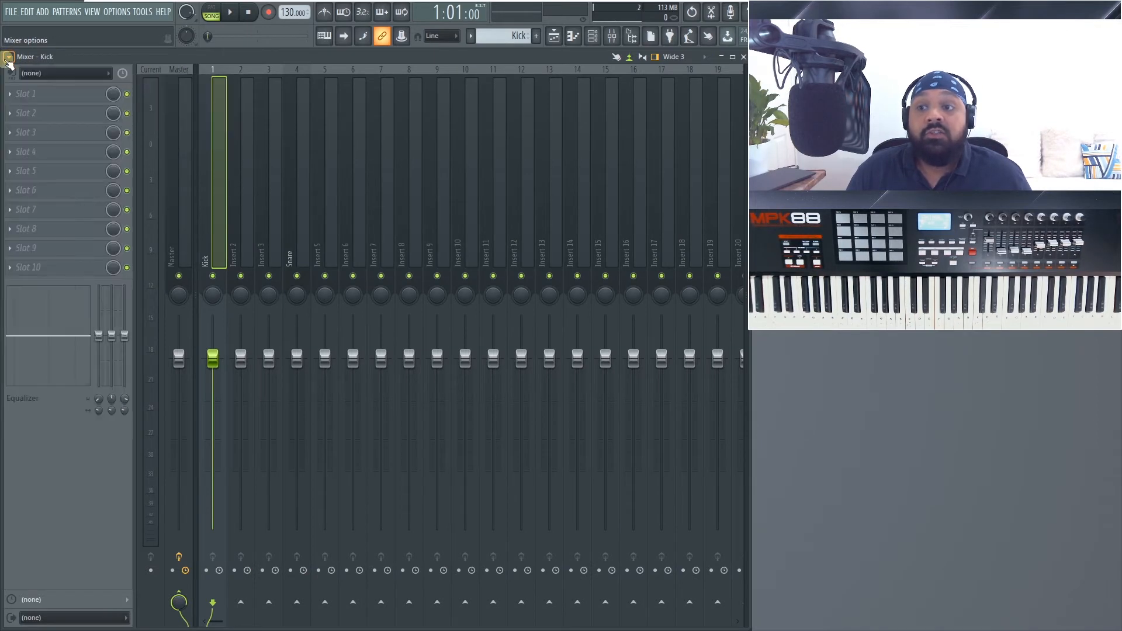
# Step: Review the mixer options for the Kick track, open its audio editor, reposition the Edison window and close it
pyautogui.click(9, 58)
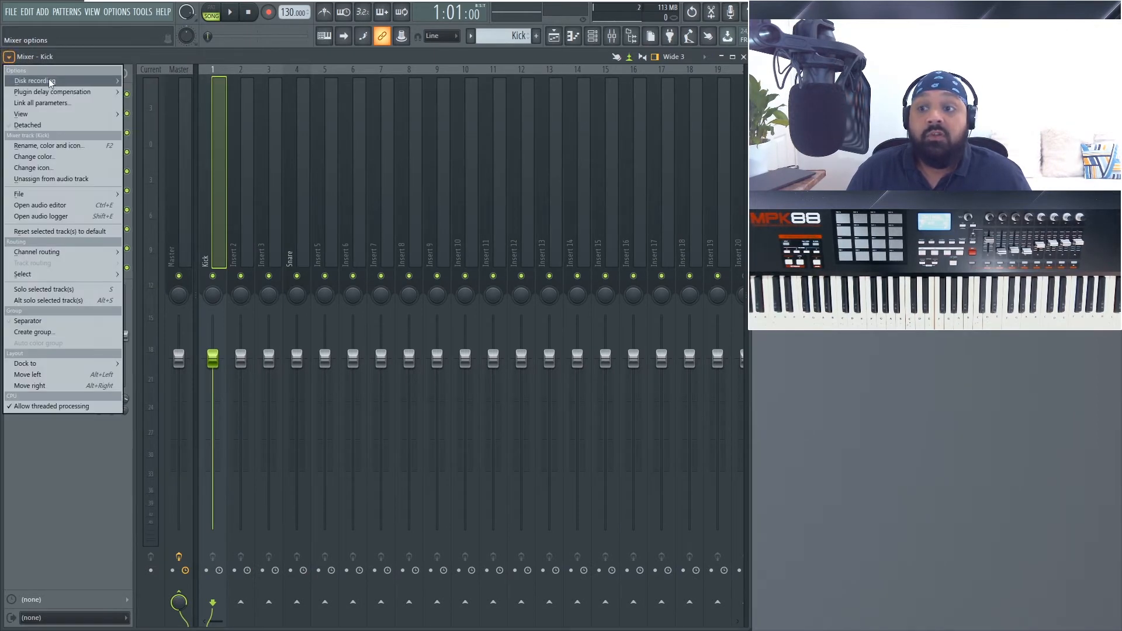
pyautogui.moveTo(51, 82)
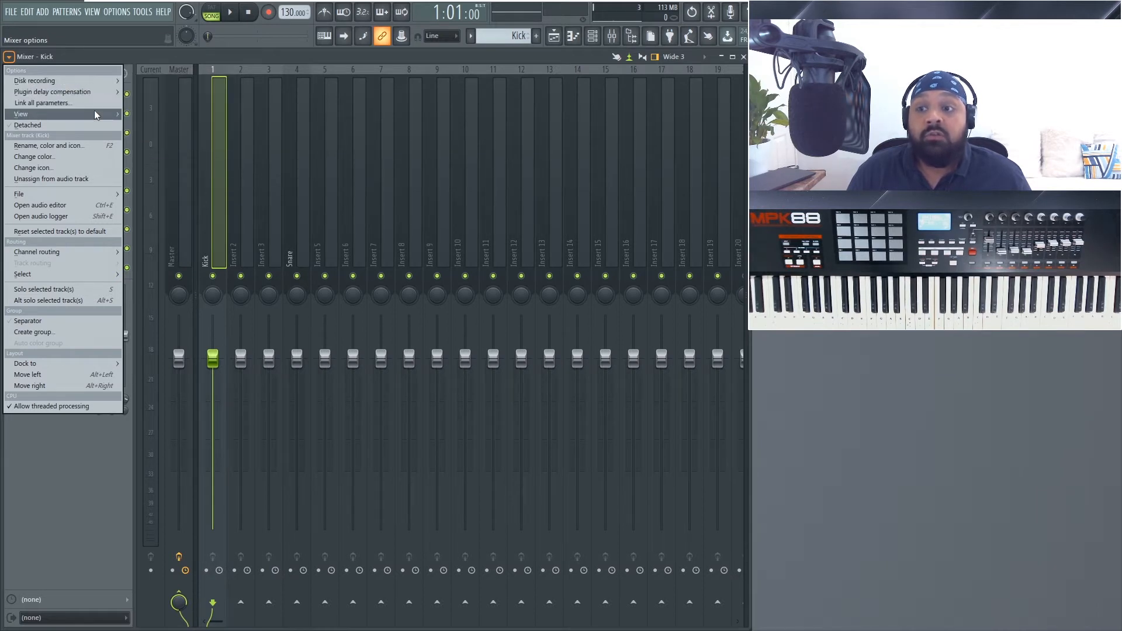
pyautogui.moveTo(96, 115)
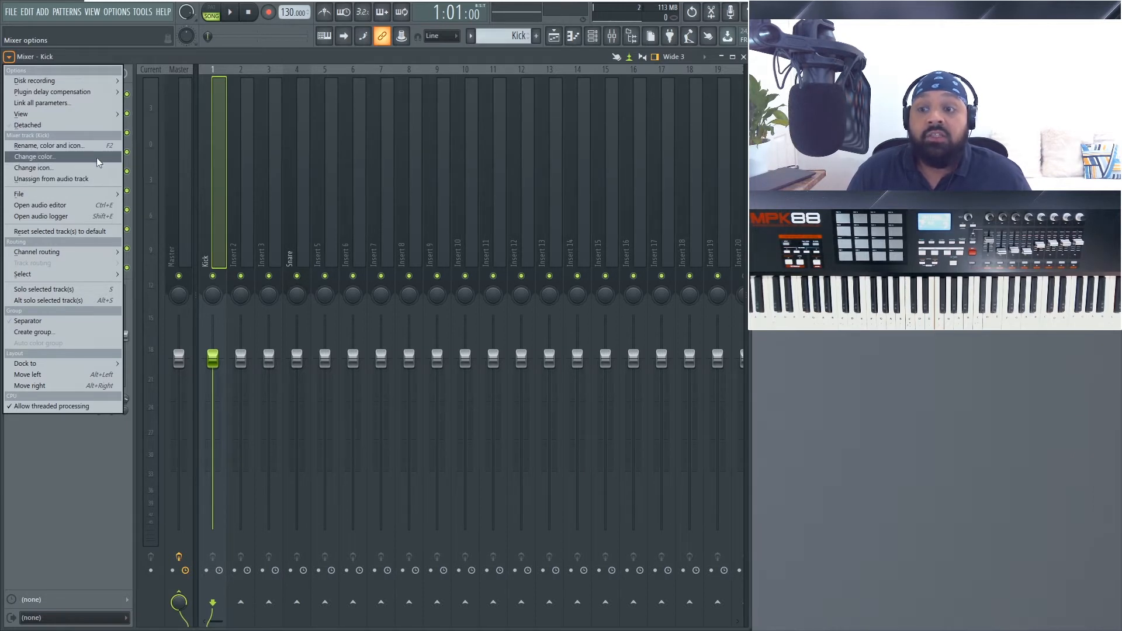
pyautogui.moveTo(112, 196)
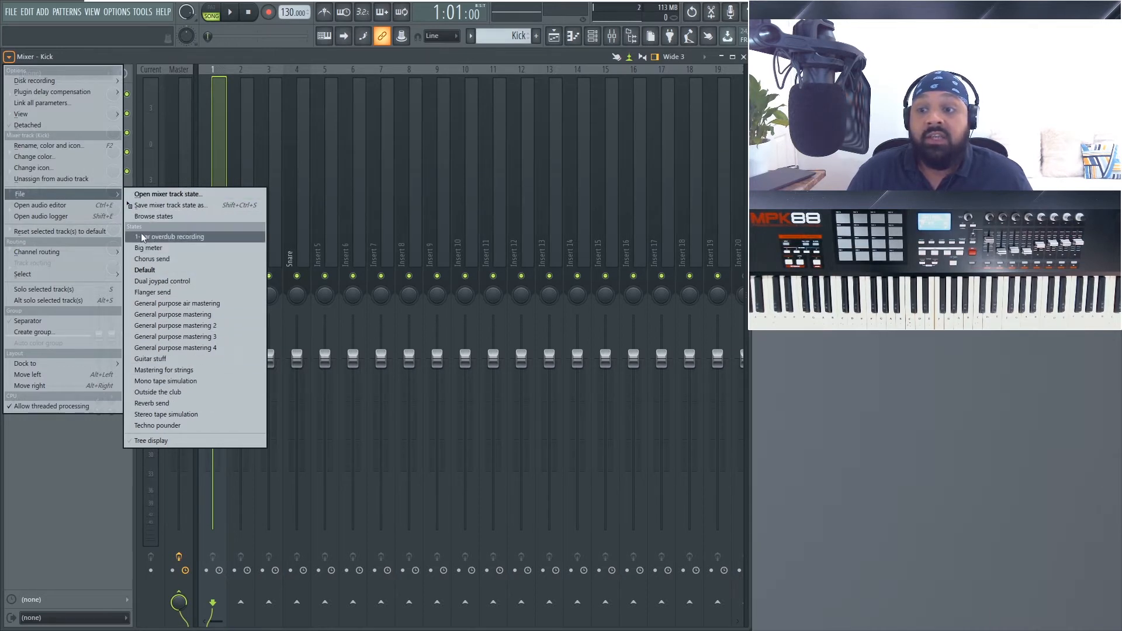
pyautogui.click(47, 205)
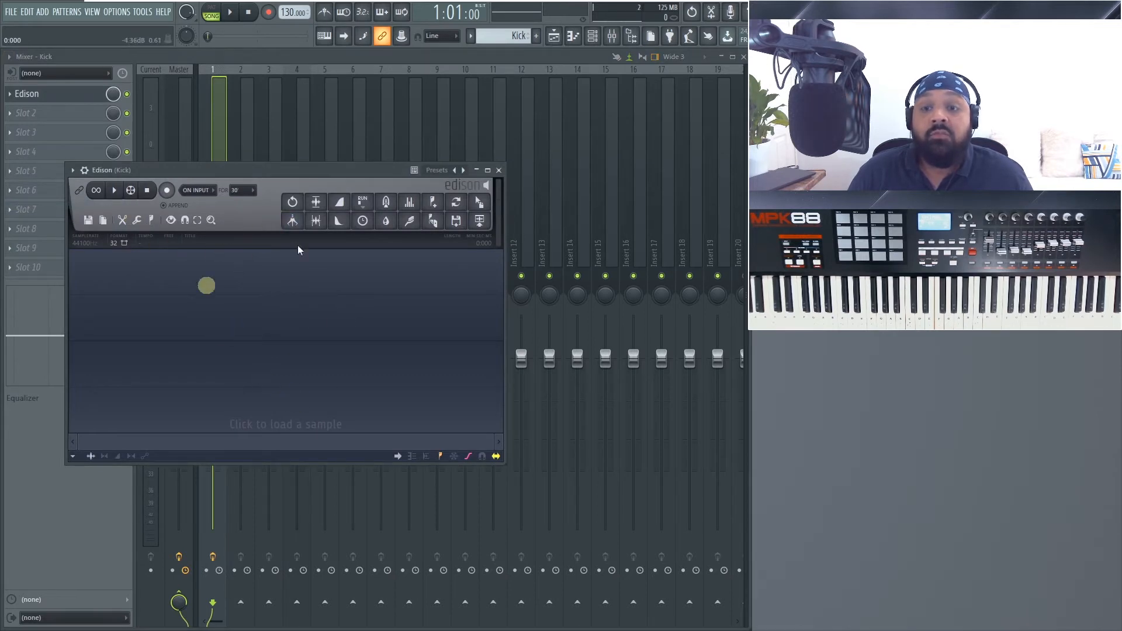
pyautogui.moveTo(357, 176); pyautogui.dragTo(433, 179)
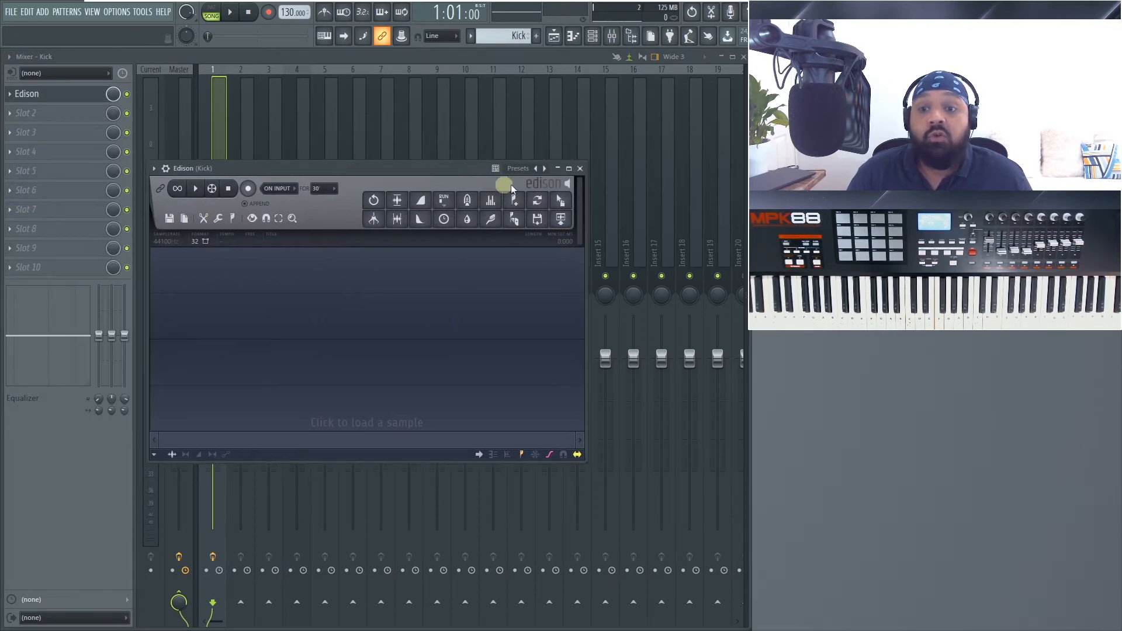
pyautogui.click(575, 171)
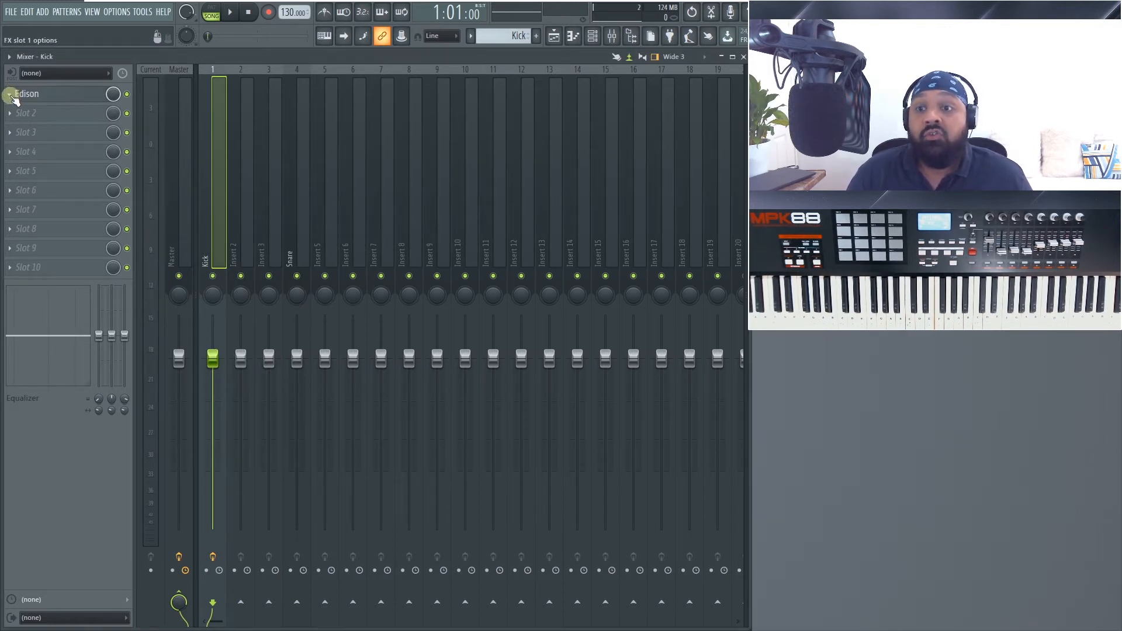
# Step: Delete the Edison effect from slot 1 of the Kick track and confirm the removal
pyautogui.click(11, 94)
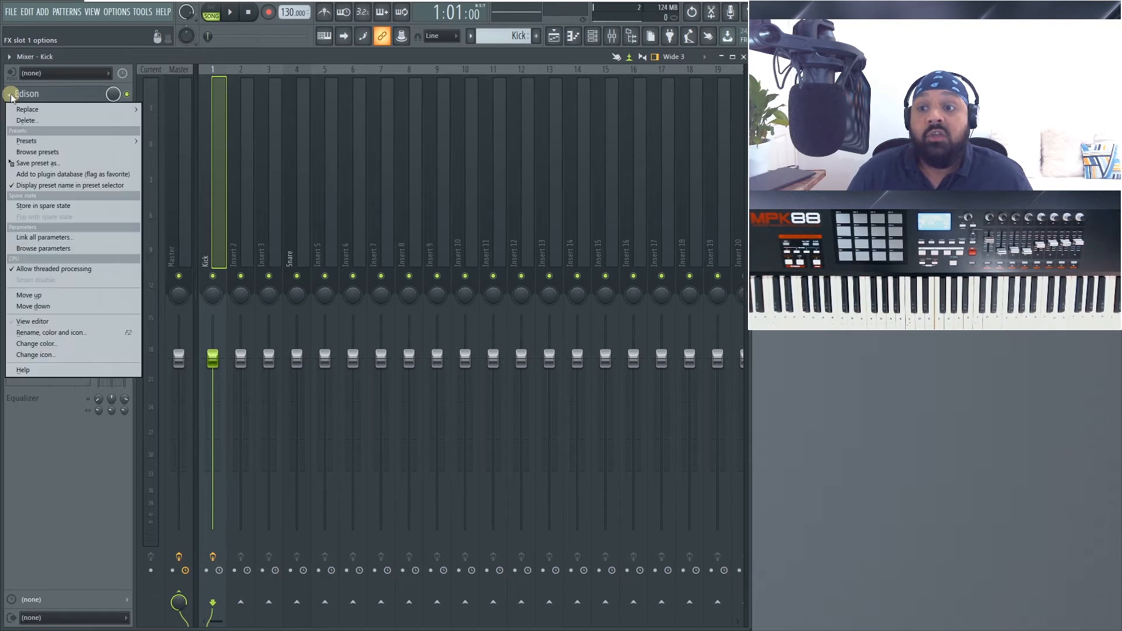
pyautogui.click(32, 121)
pyautogui.click(609, 360)
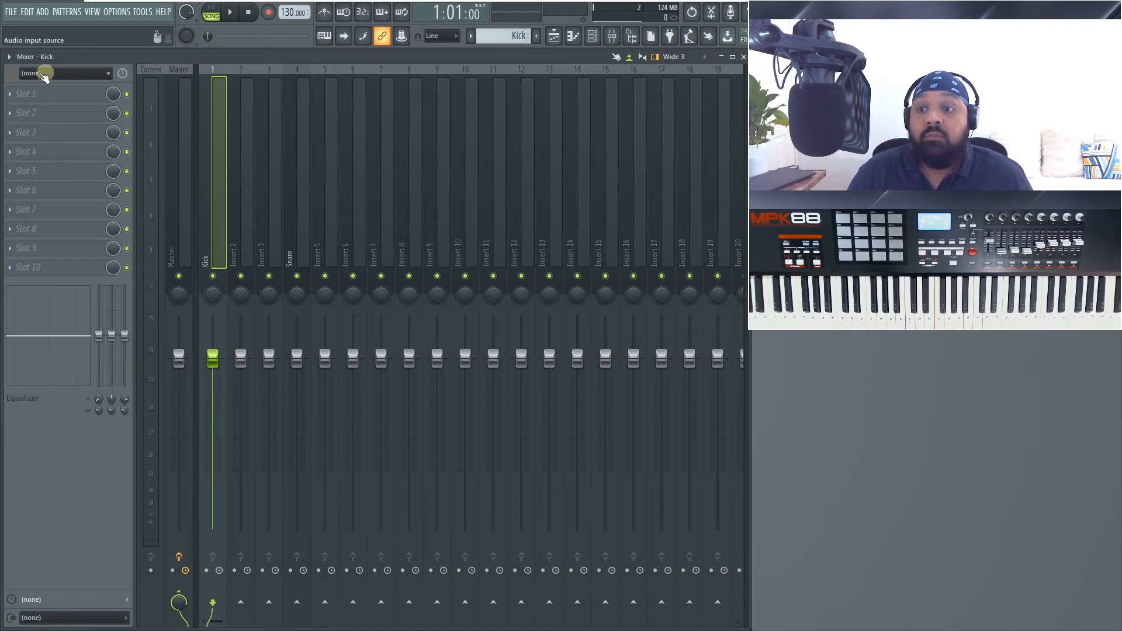
# Step: Review the Kick track's routing and selection options, solo the track, and toggle its solo state until all tracks are active
pyautogui.click(10, 57)
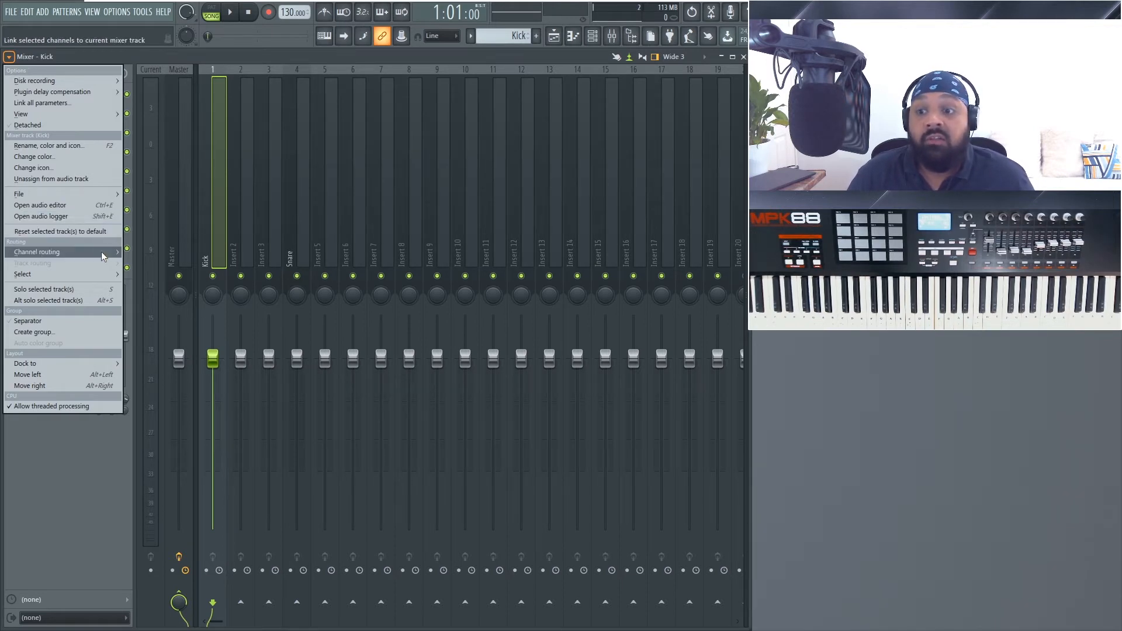
pyautogui.moveTo(103, 257)
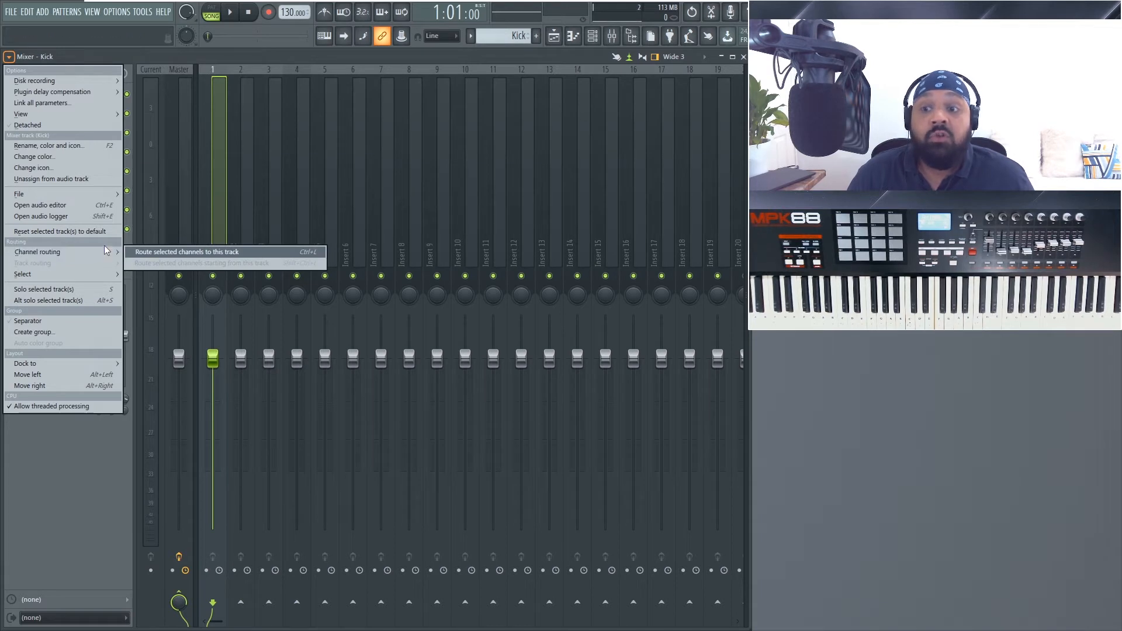
pyautogui.moveTo(85, 273)
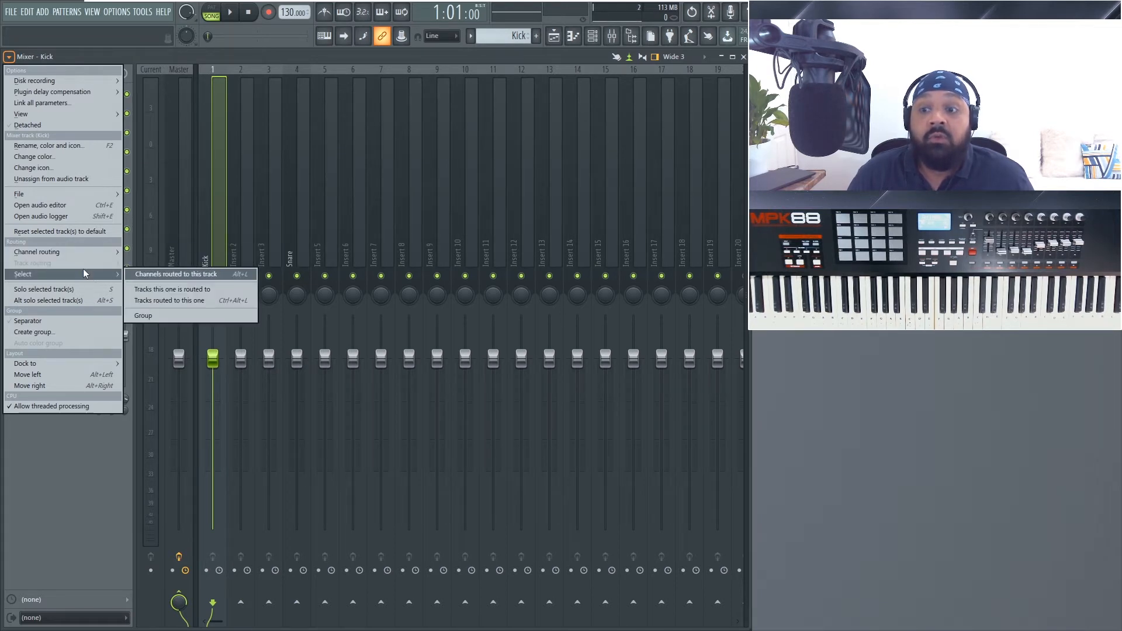
pyautogui.click(112, 290)
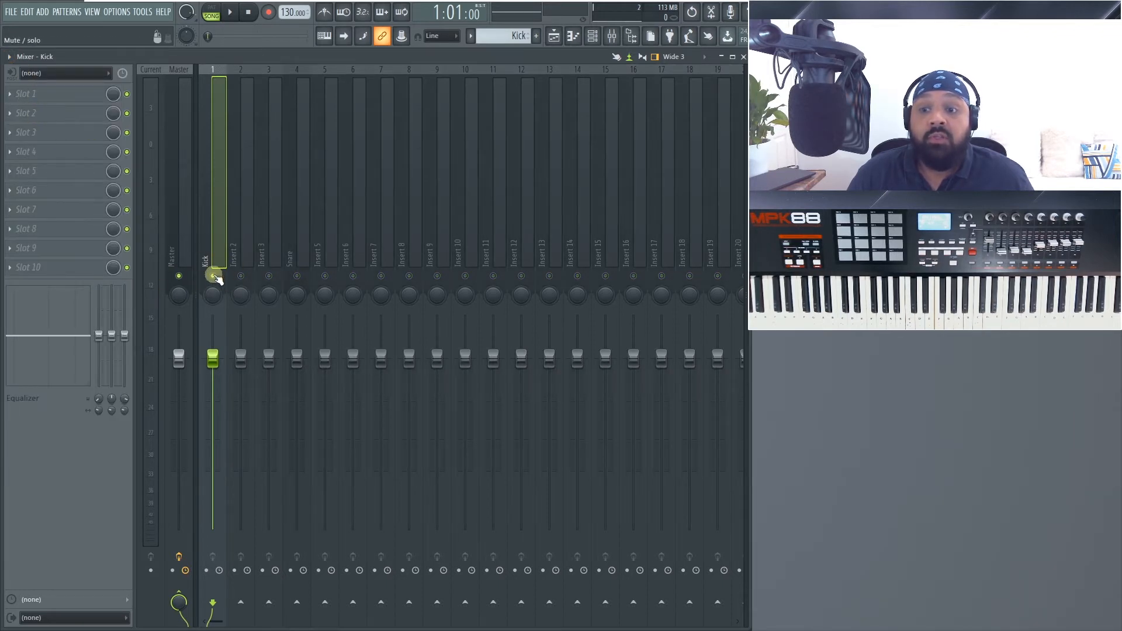
pyautogui.rightClick(214, 277)
pyautogui.rightClick(214, 278)
pyautogui.rightClick(214, 278)
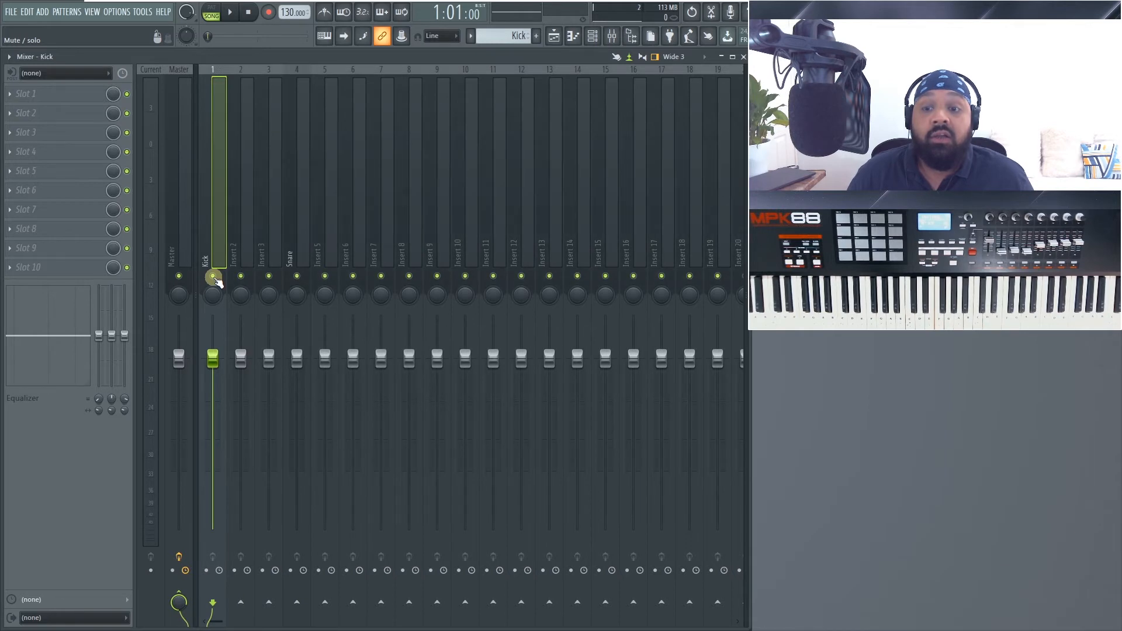
# Step: Solo the Kick, Insert 2, Snare and Insert 6 mixer tracks one after another
pyautogui.rightClick(214, 277)
pyautogui.rightClick(240, 277)
pyautogui.rightClick(295, 276)
pyautogui.rightClick(342, 275)
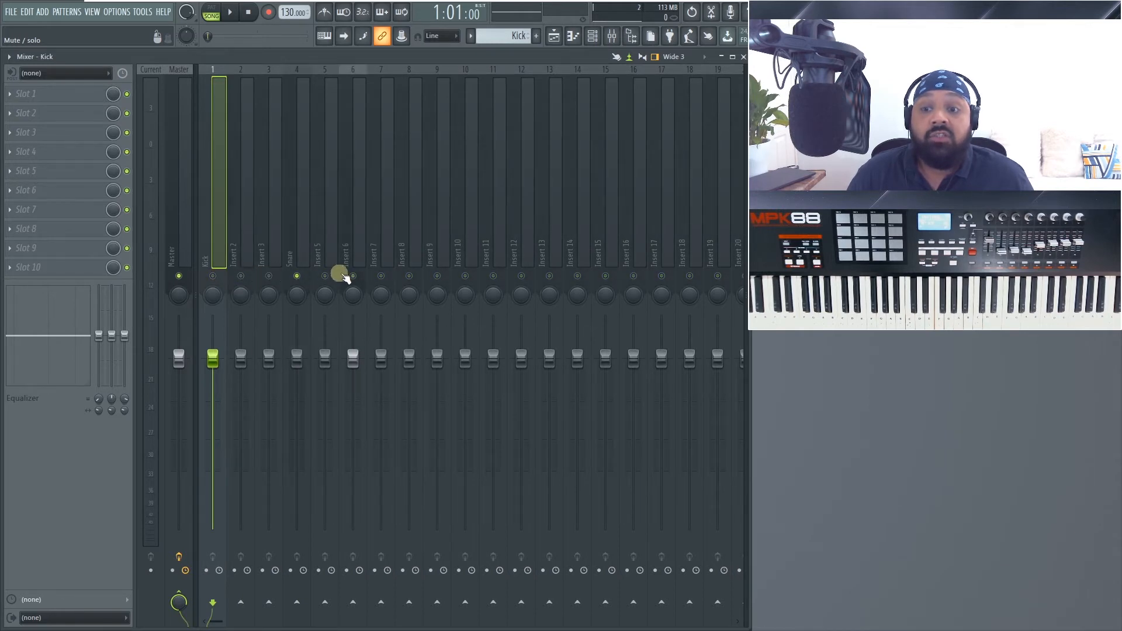
pyautogui.rightClick(334, 275)
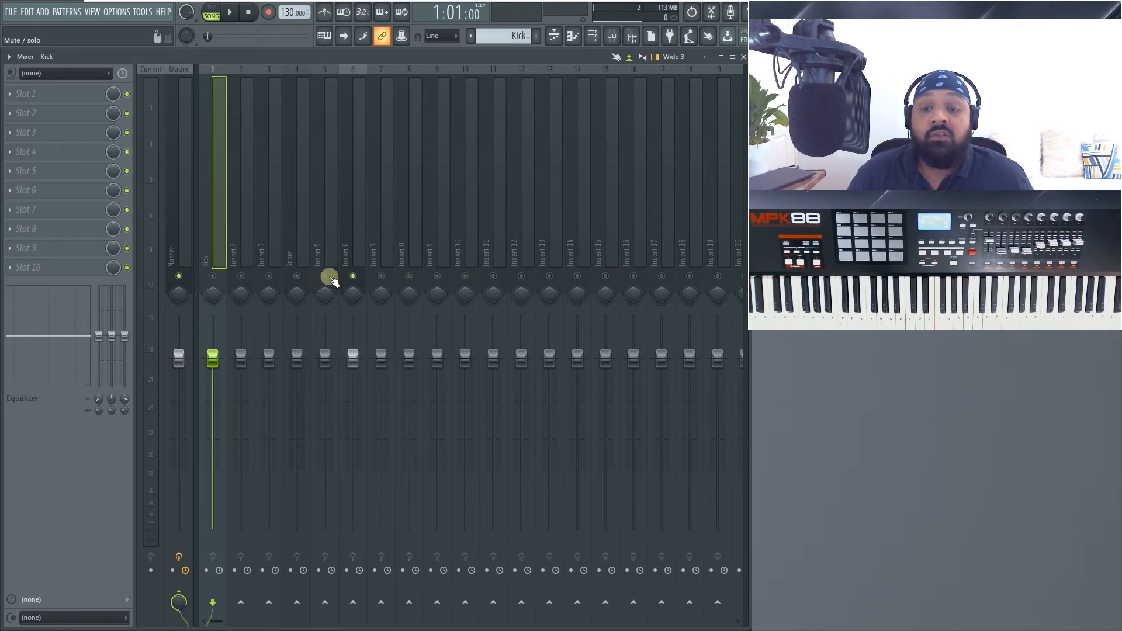
# Step: Turn the Insert 5 and Kick mixer tracks back on alongside Insert 6
pyautogui.click(325, 278)
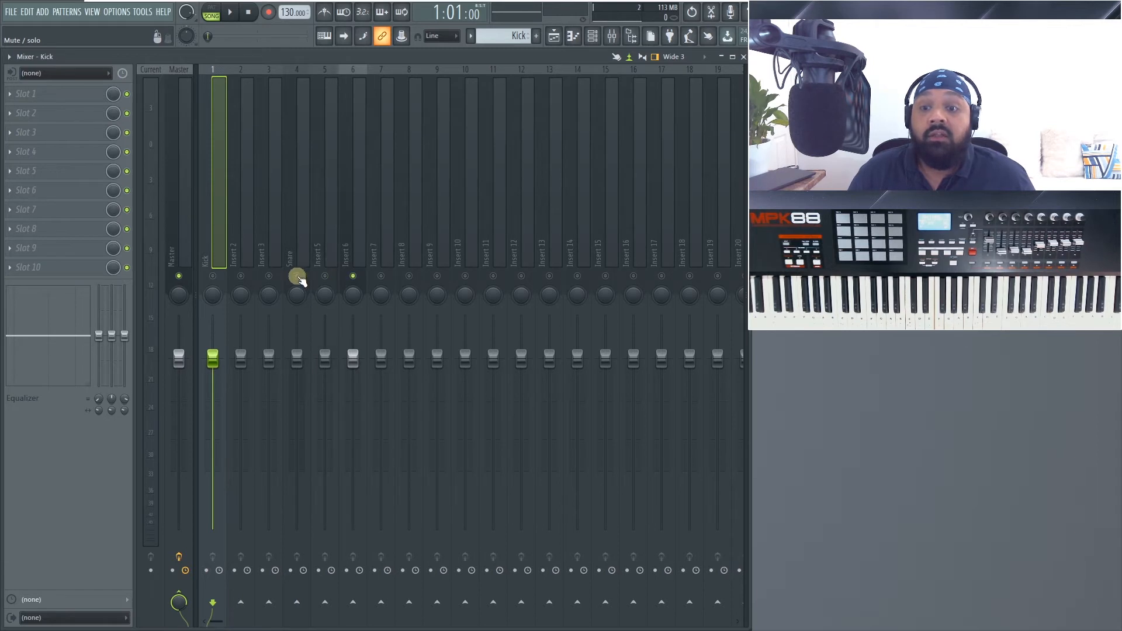
pyautogui.click(218, 277)
# Step: Add a group separator in front of the Insert 5 mixer track
pyautogui.click(9, 57)
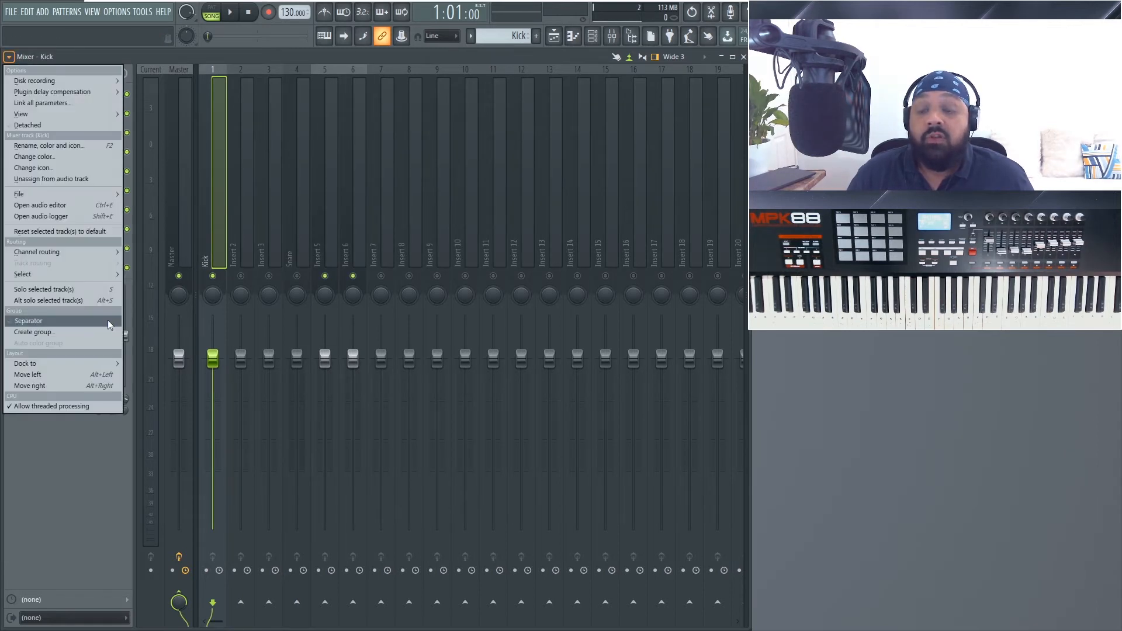
pyautogui.click(339, 211)
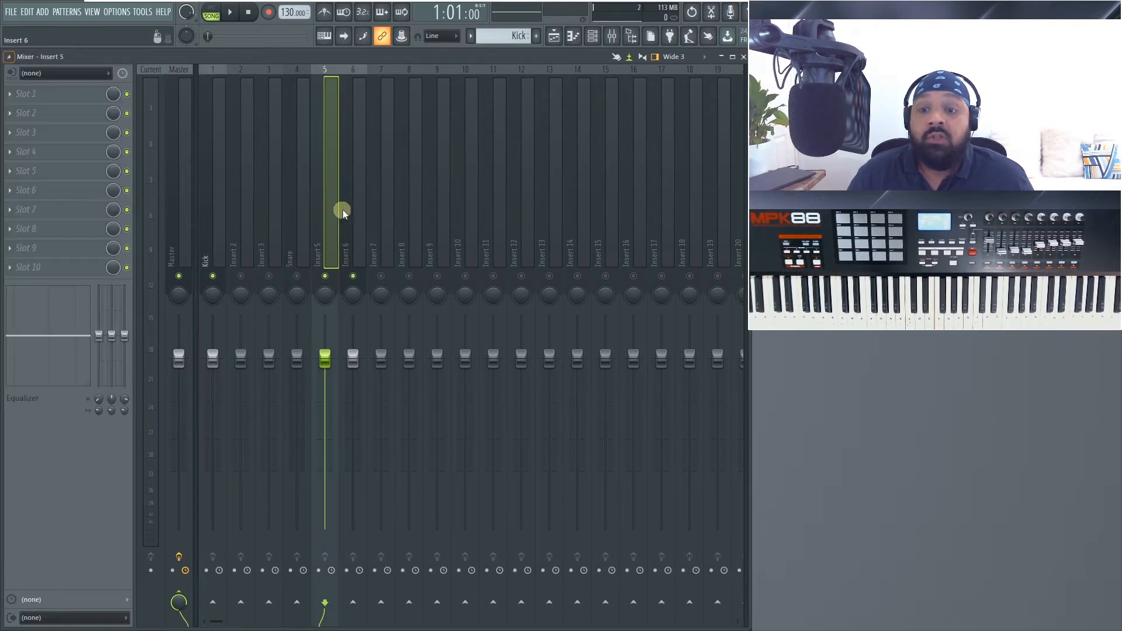
pyautogui.click(8, 57)
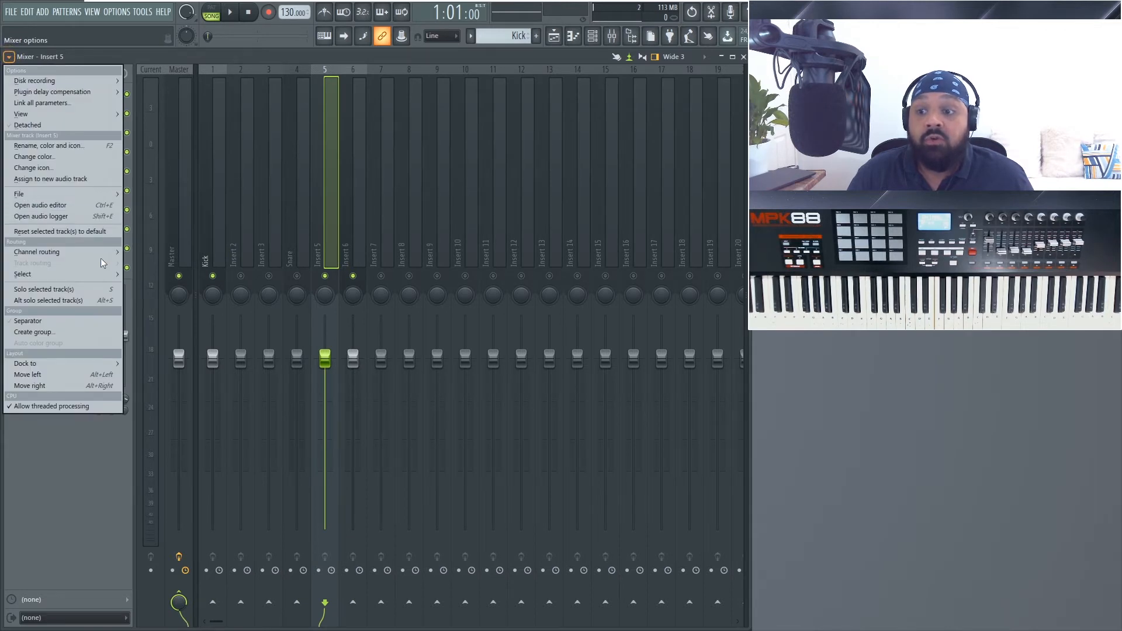
pyautogui.click(102, 321)
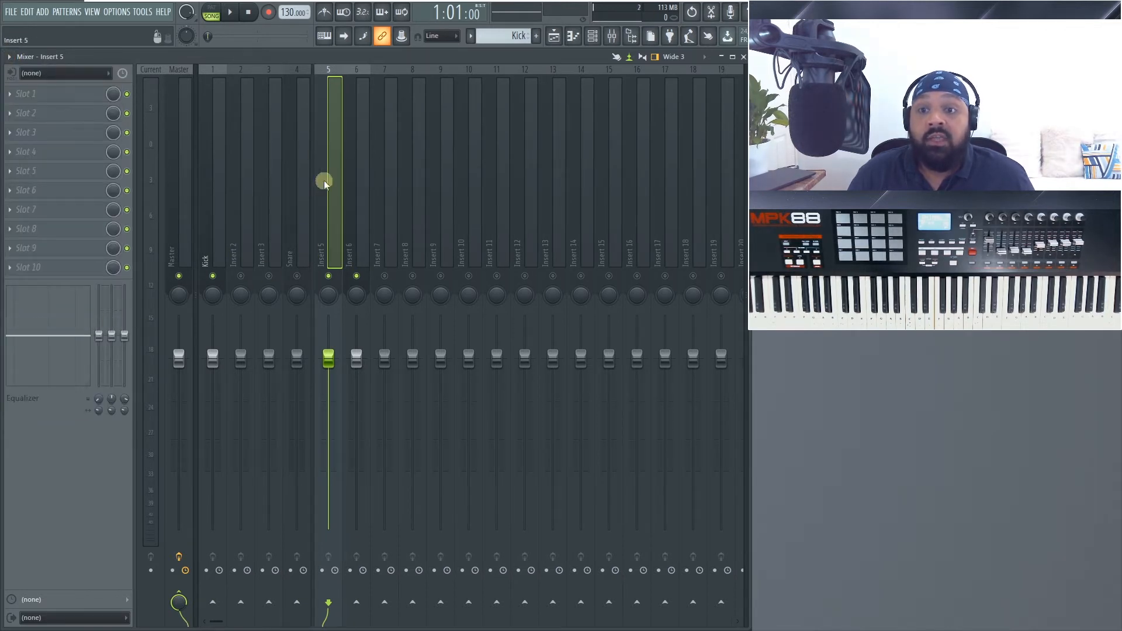
# Step: Create a mixer group named Drum from tracks Insert 5 through Insert 9
pyautogui.click(8, 57)
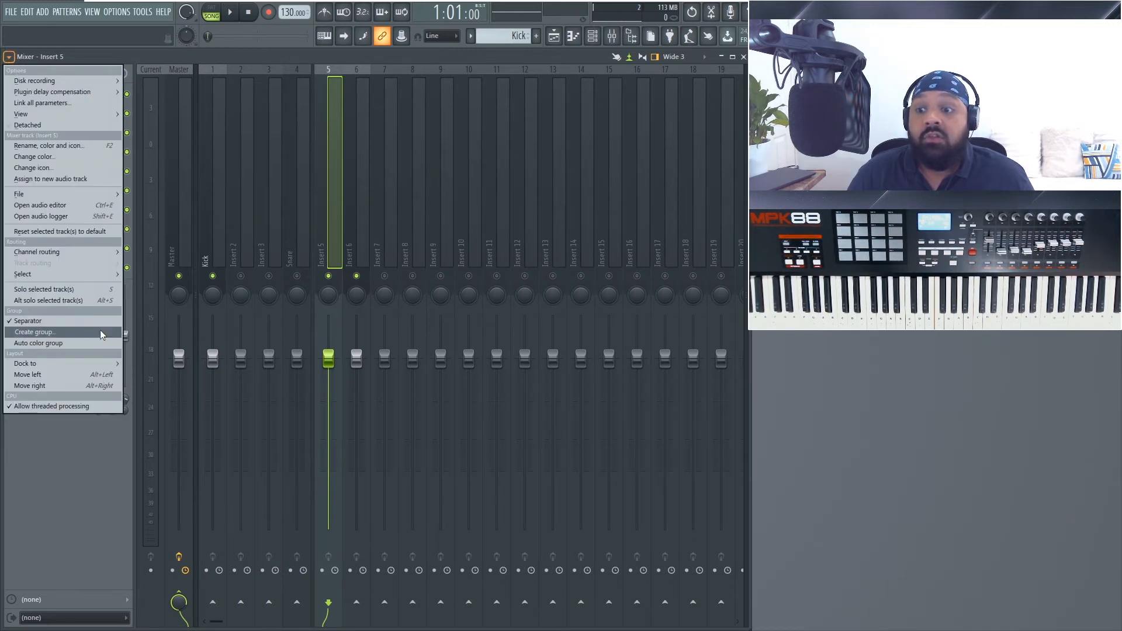
pyautogui.click(330, 218)
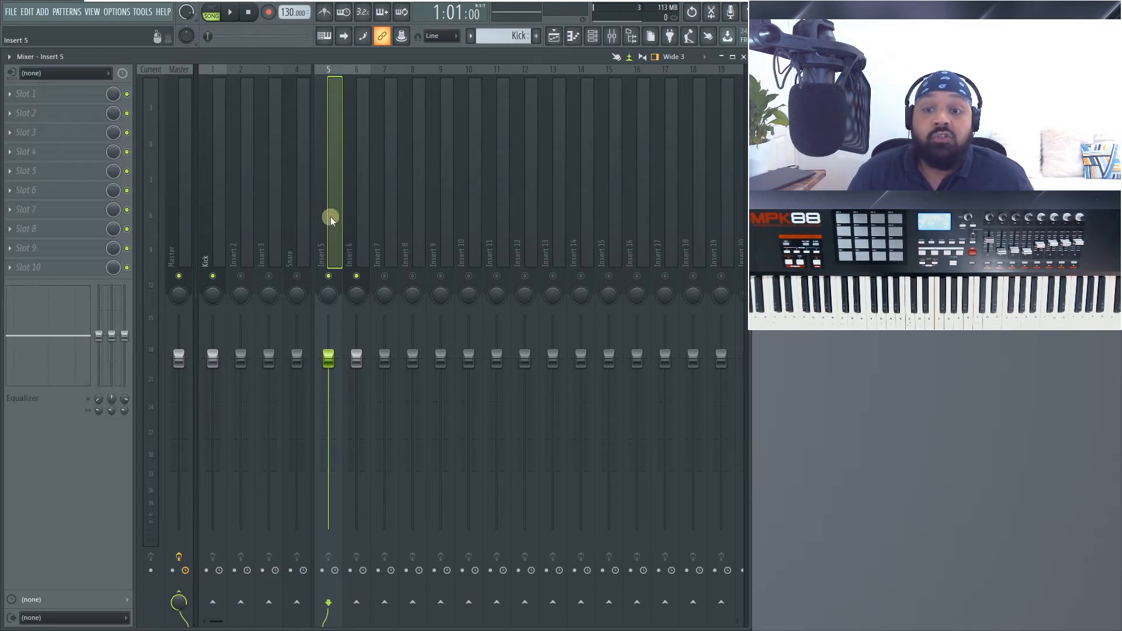
pyautogui.moveTo(330, 219); pyautogui.dragTo(429, 220)
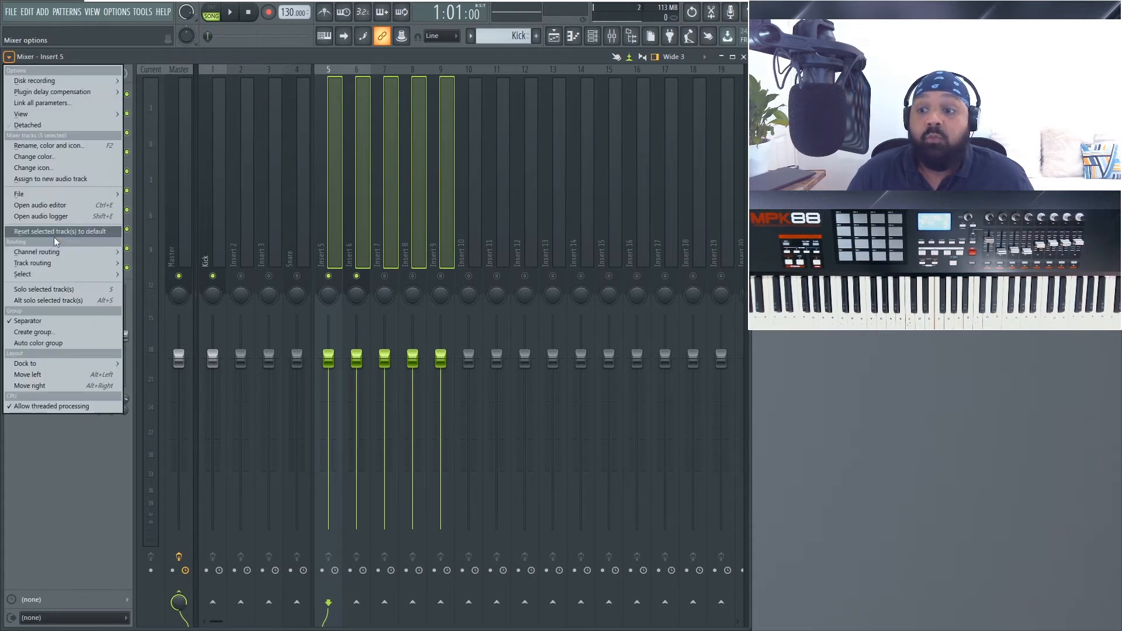
pyautogui.click(78, 332)
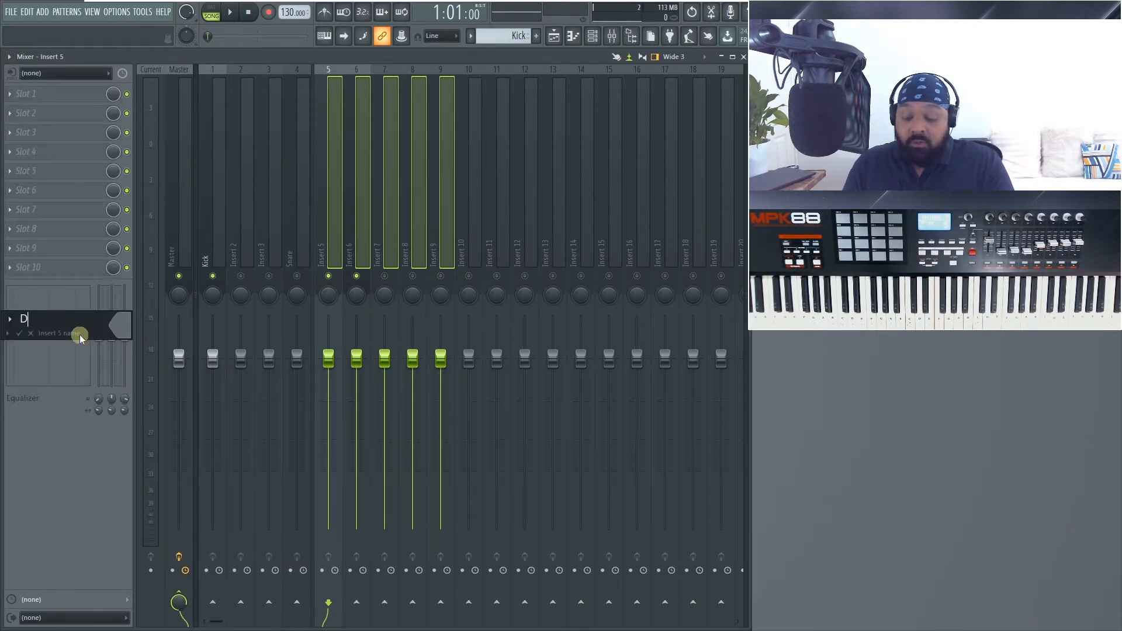
pyautogui.write('Drum')
pyautogui.press('Return')
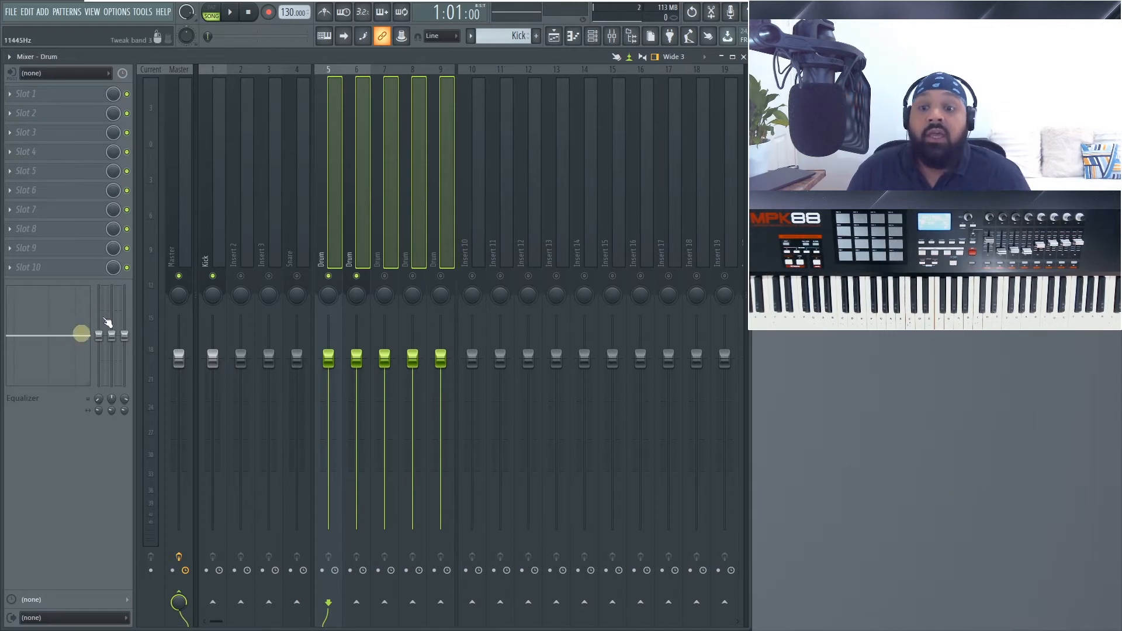
# Step: Step through the individual tracks of the Drum group to inspect how they are grouped
pyautogui.click(359, 237)
pyautogui.click(390, 240)
pyautogui.click(421, 237)
pyautogui.click(352, 235)
pyautogui.click(442, 237)
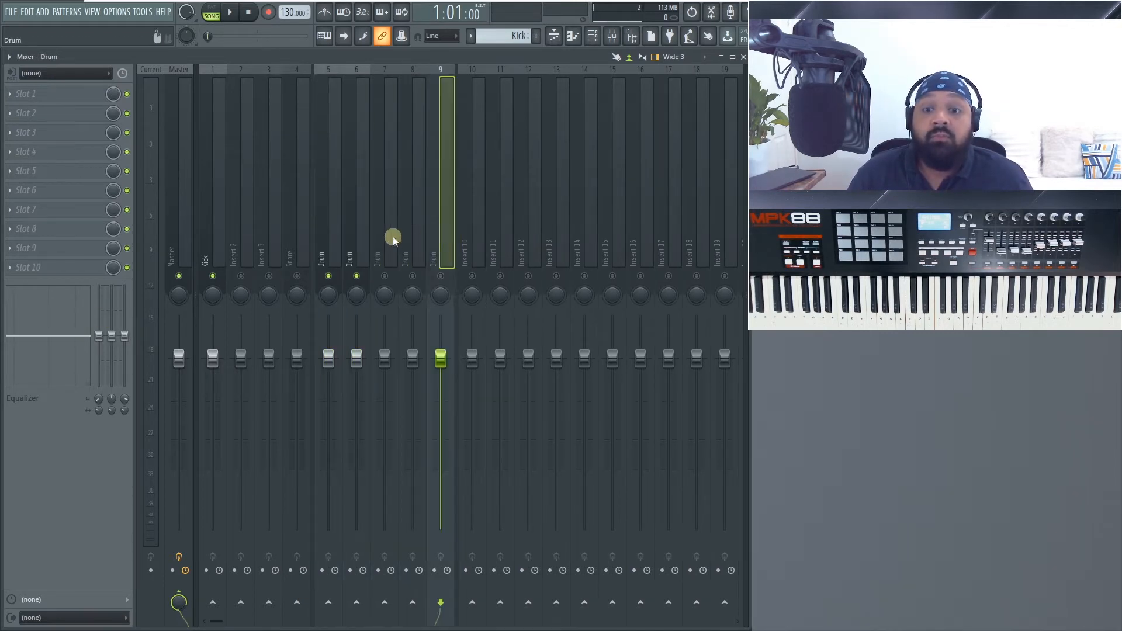
pyautogui.click(388, 238)
pyautogui.click(351, 229)
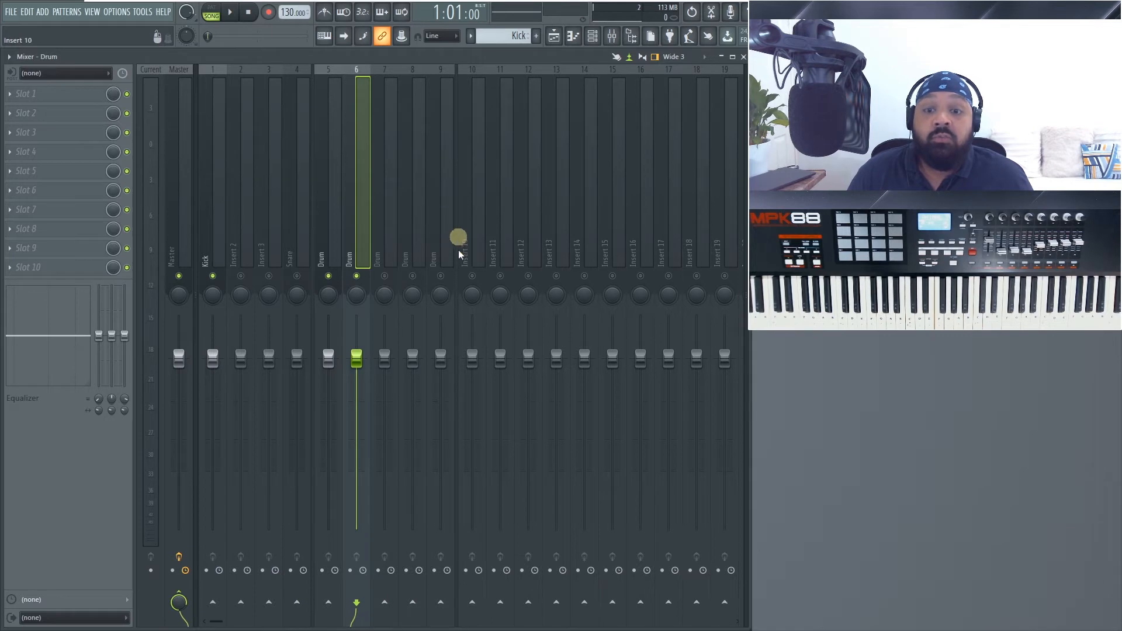
pyautogui.click(435, 223)
pyautogui.click(403, 215)
pyautogui.click(330, 213)
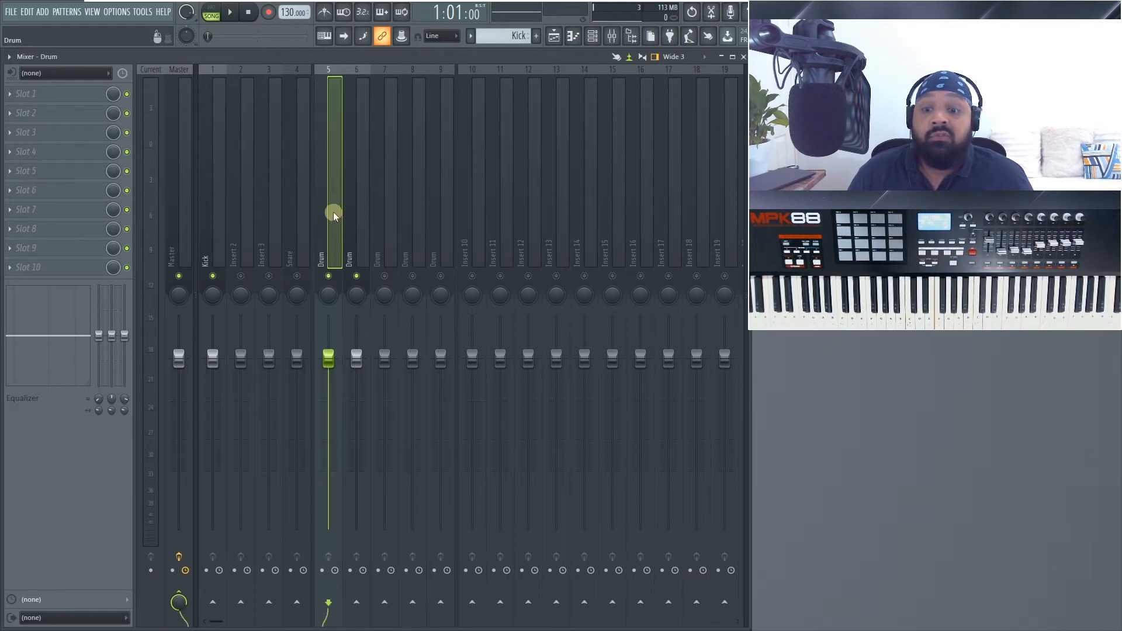
pyautogui.click(354, 213)
pyautogui.click(341, 113)
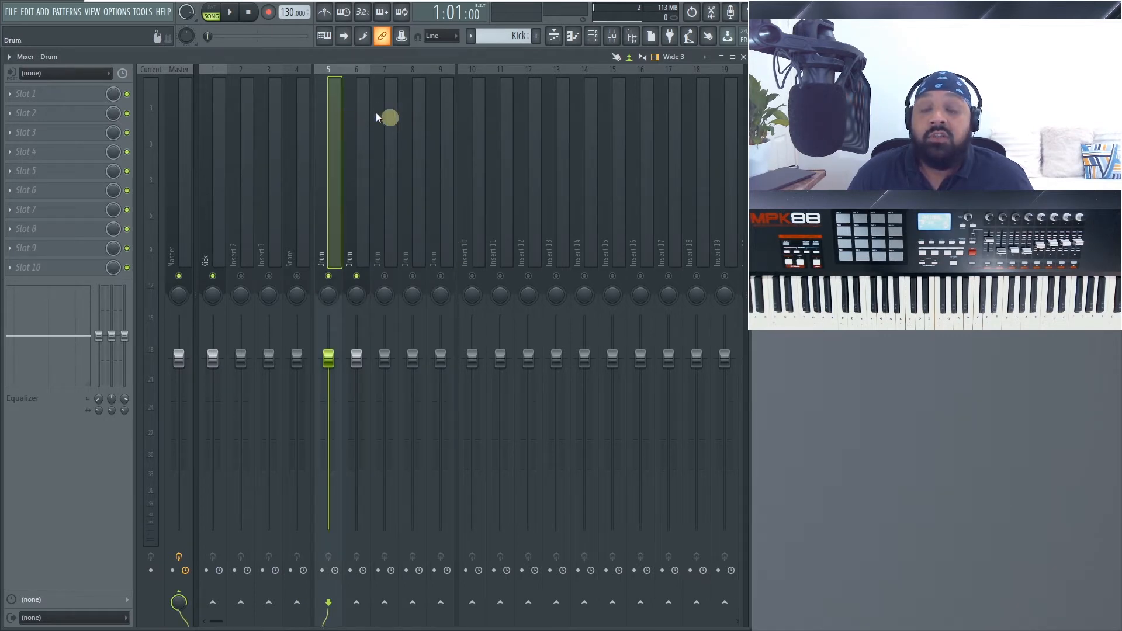
# Step: Apply Auto color group from track 5, then recolor all five Drum tracks blue
pyautogui.rightClick(338, 126)
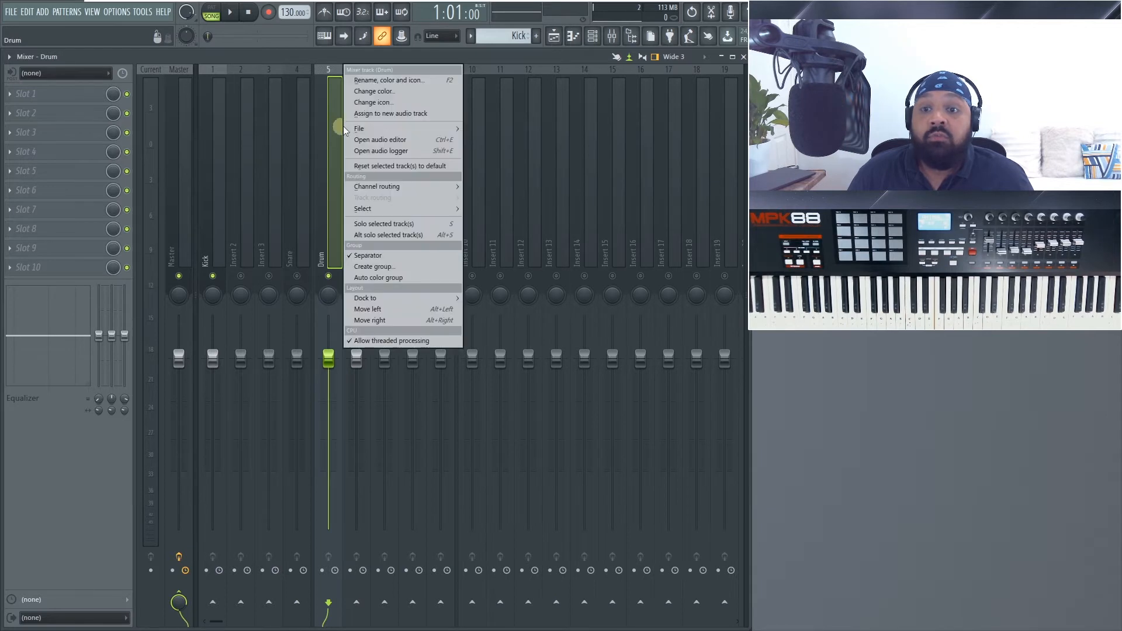
pyautogui.click(401, 283)
pyautogui.rightClick(413, 212)
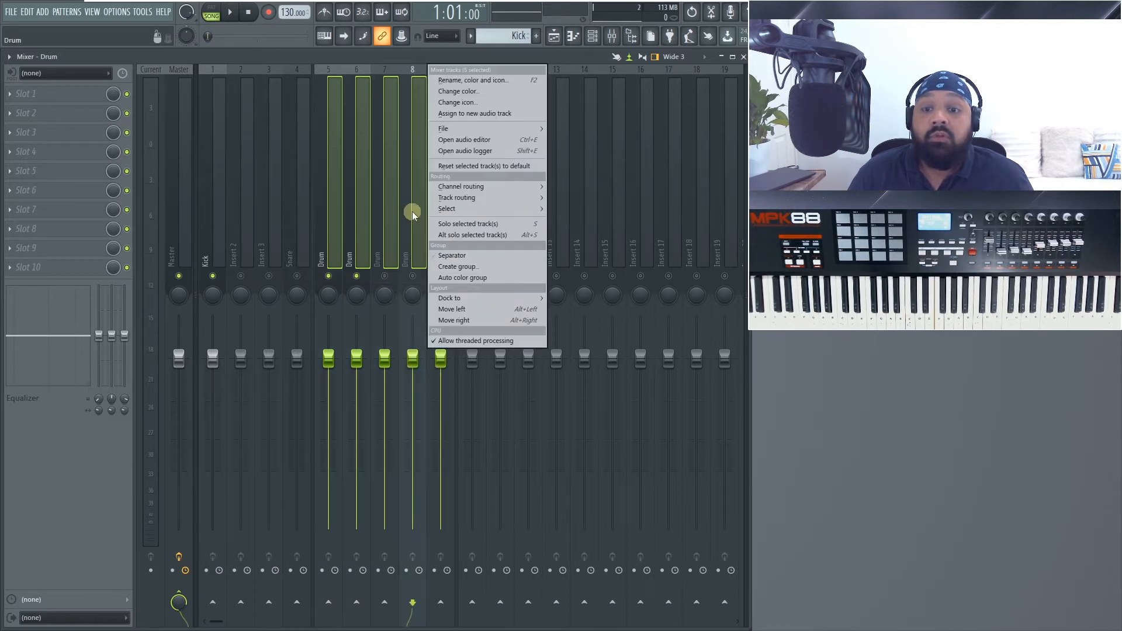
pyautogui.click(485, 81)
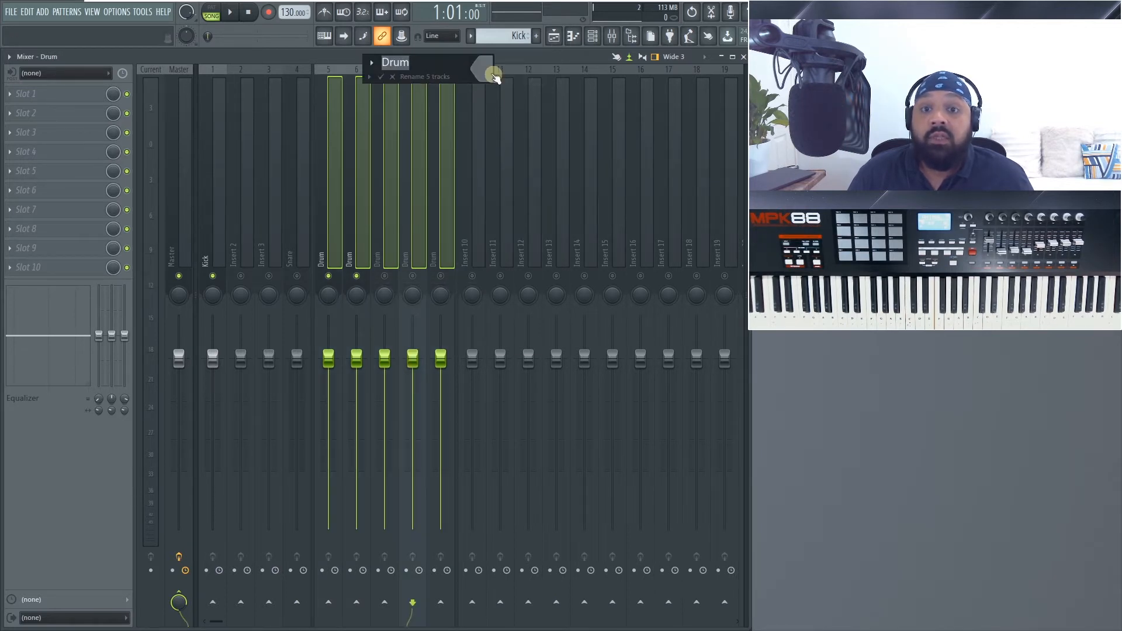
pyautogui.click(494, 76)
pyautogui.click(497, 149)
pyautogui.press('Return')
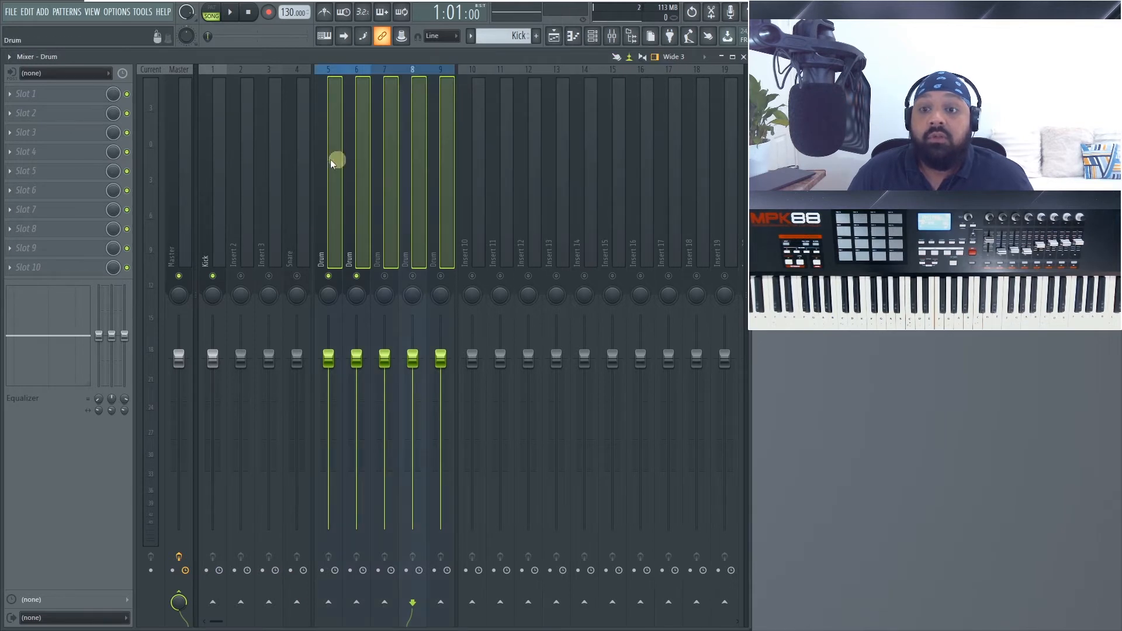
# Step: Change the color of Drum track 6 to the orange swatch
pyautogui.click(332, 158)
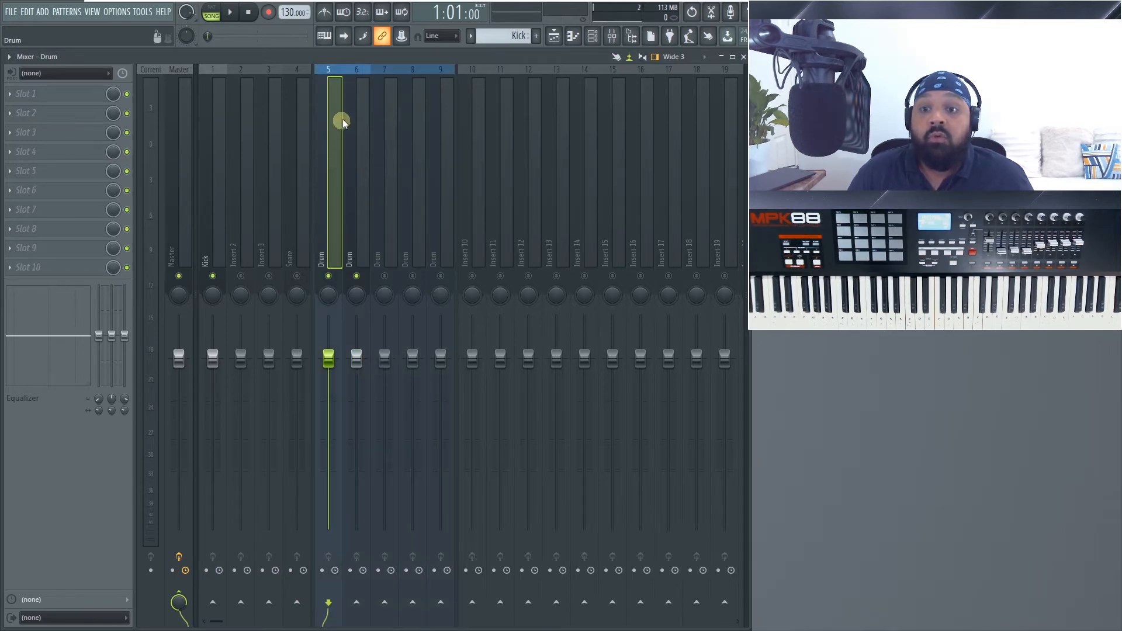
pyautogui.rightClick(369, 129)
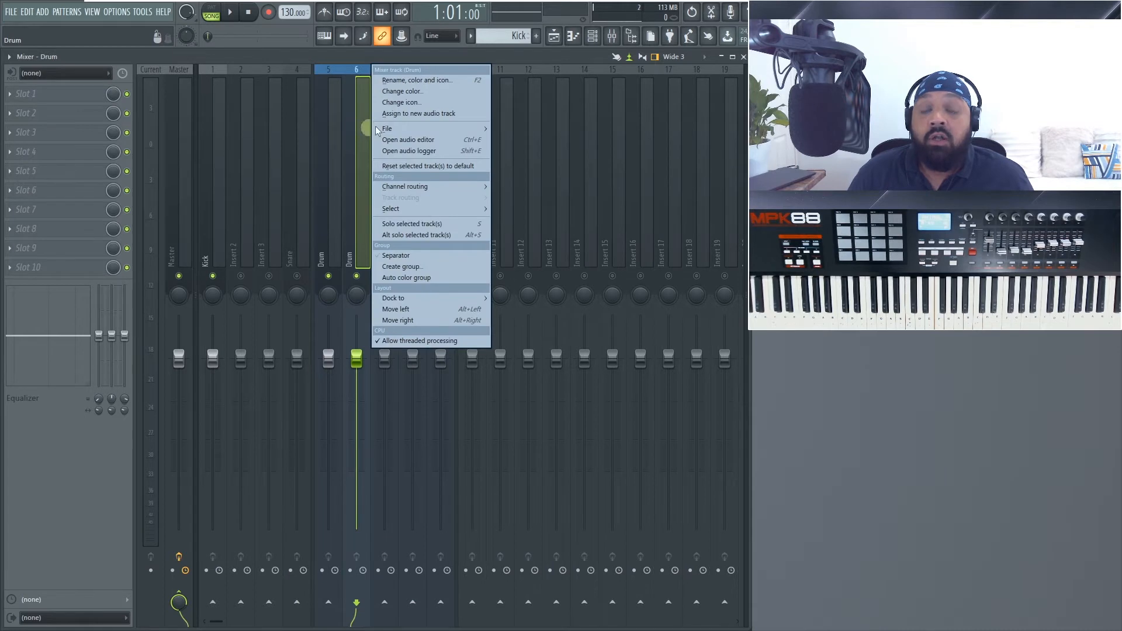
pyautogui.click(404, 92)
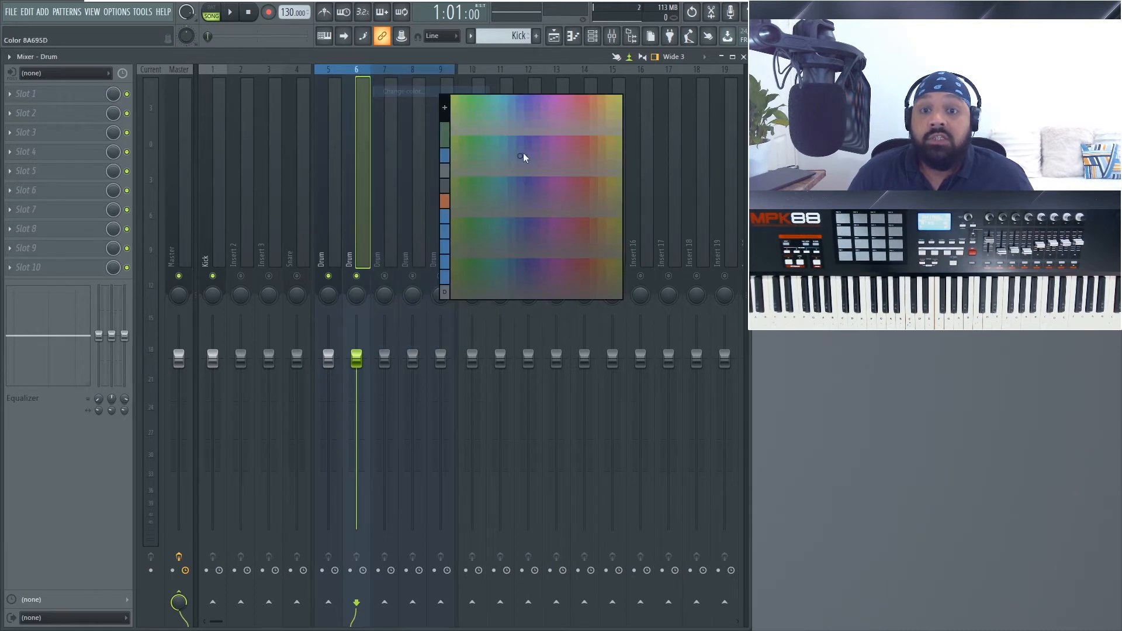
pyautogui.click(442, 203)
pyautogui.press('Return')
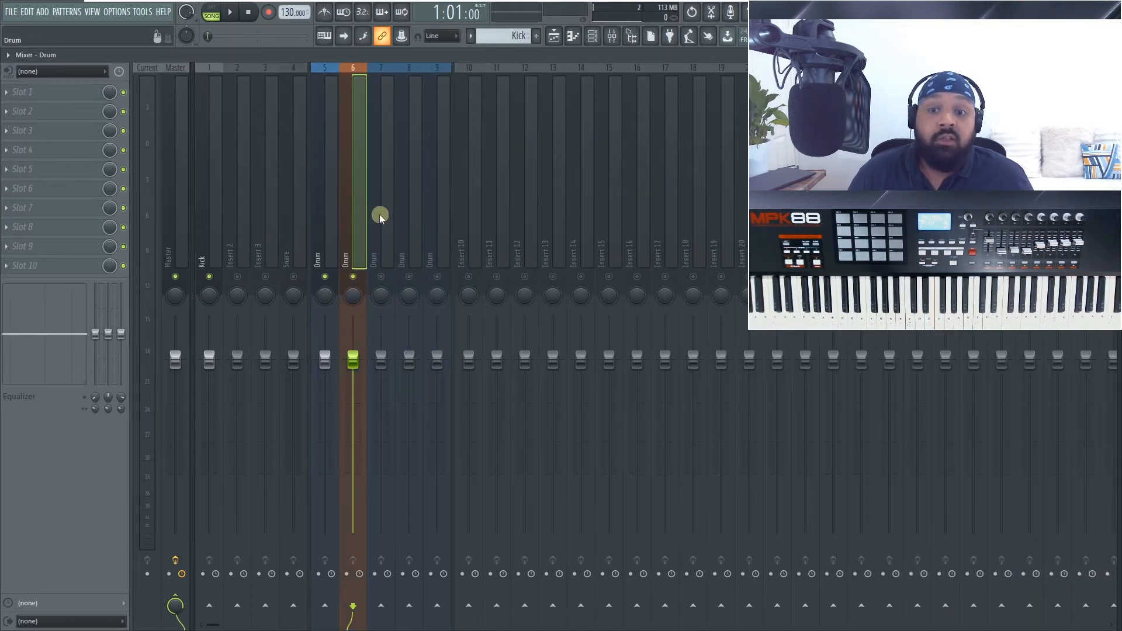
# Step: Apply Auto color group from track 6 so the whole Drum group takes its orange color
pyautogui.rightClick(354, 205)
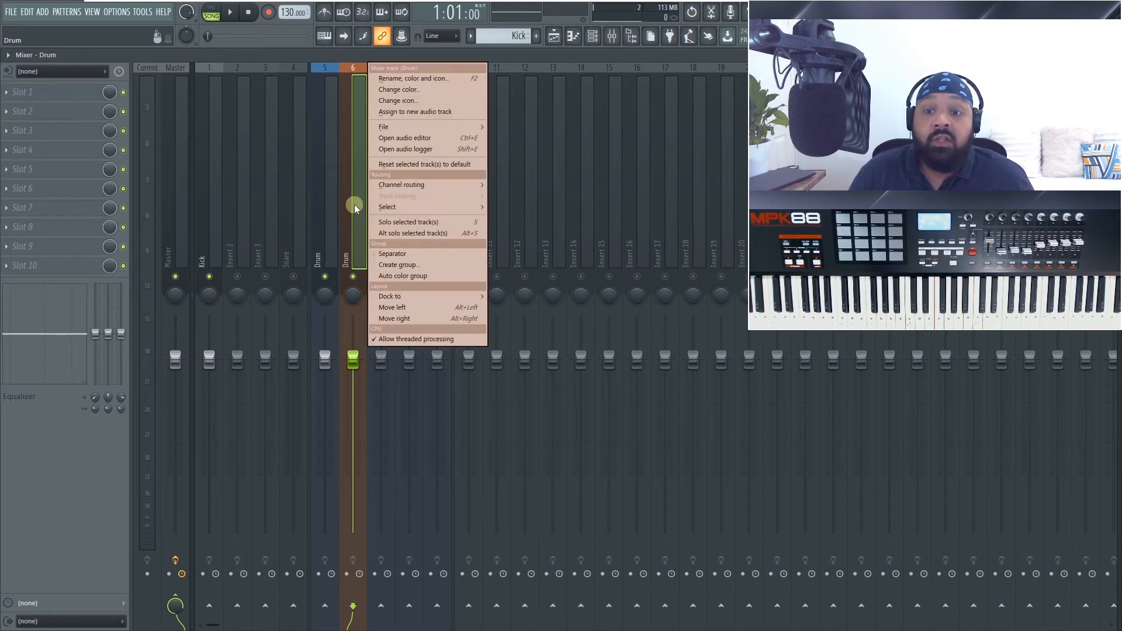
pyautogui.click(425, 275)
pyautogui.click(401, 220)
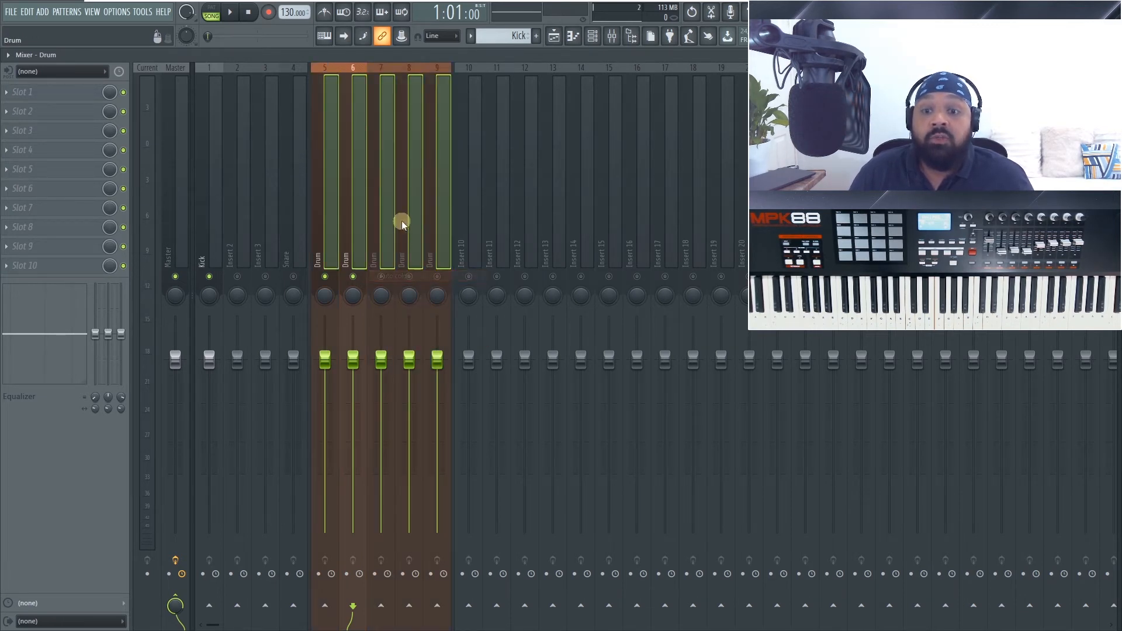
# Step: Review the Dock to and other mixer options for Drum tracks 5 and 6
pyautogui.click(317, 187)
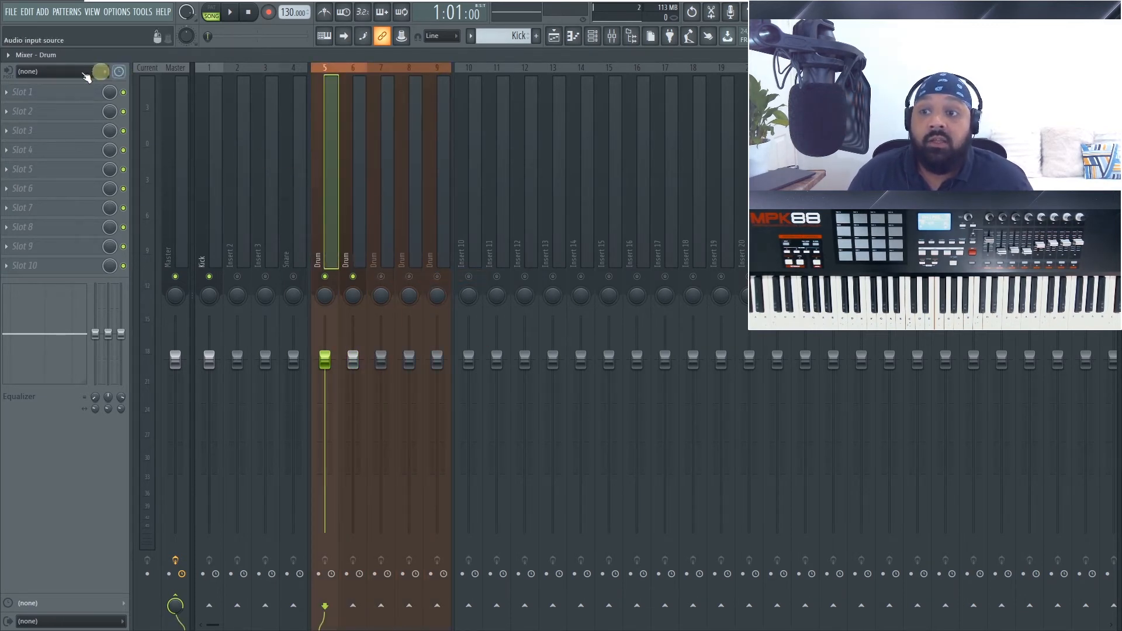
pyautogui.click(8, 54)
pyautogui.moveTo(102, 363)
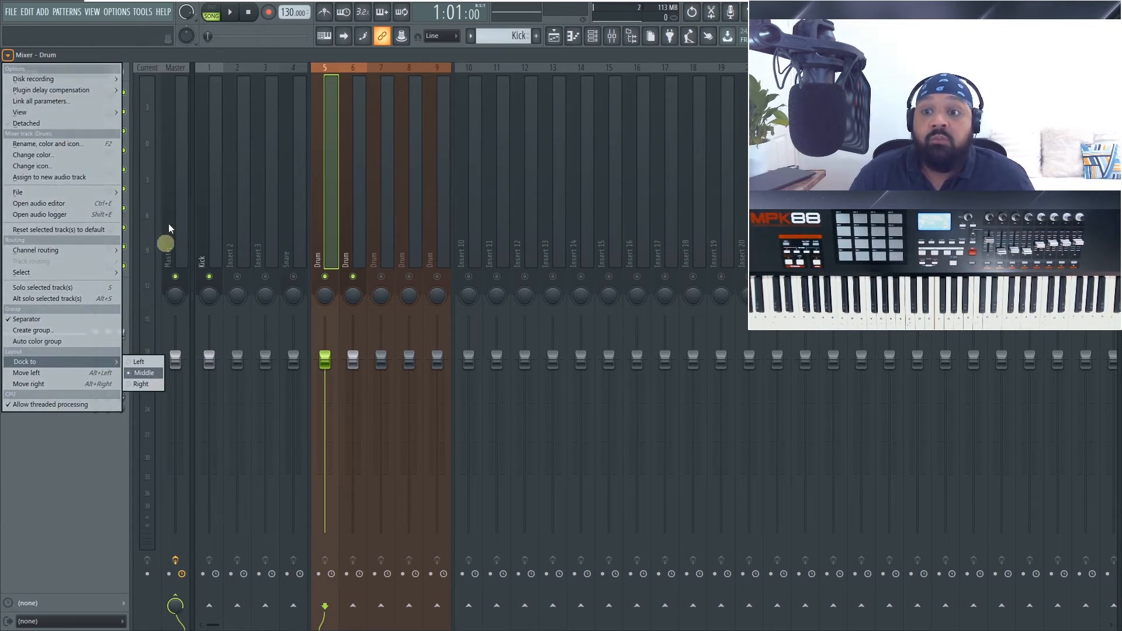
pyautogui.click(216, 63)
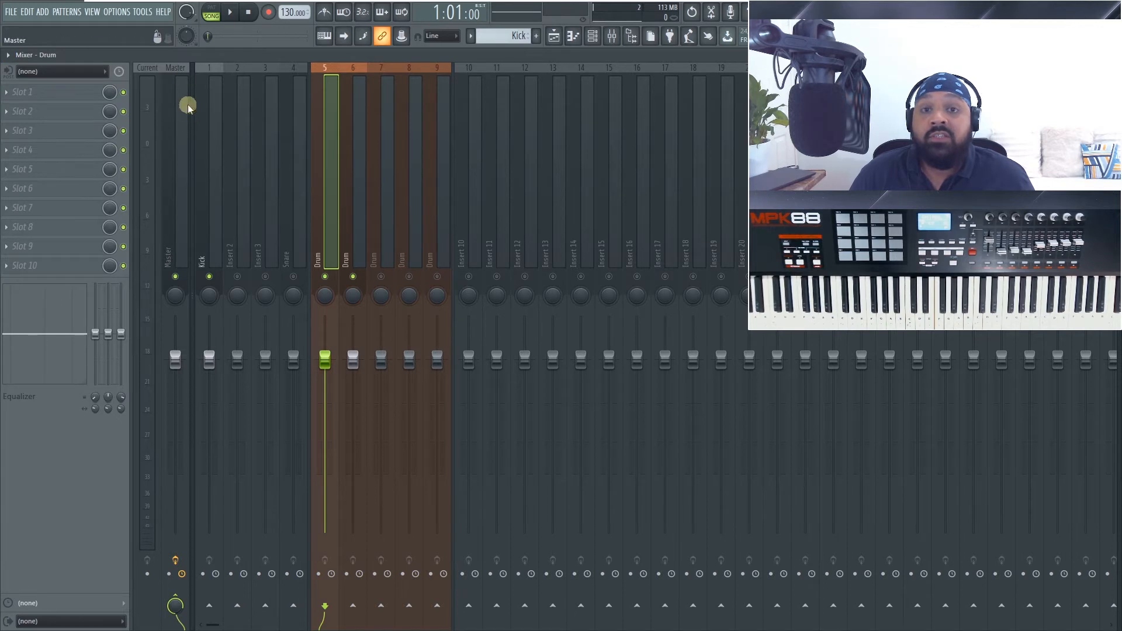
pyautogui.click(9, 55)
pyautogui.moveTo(99, 365)
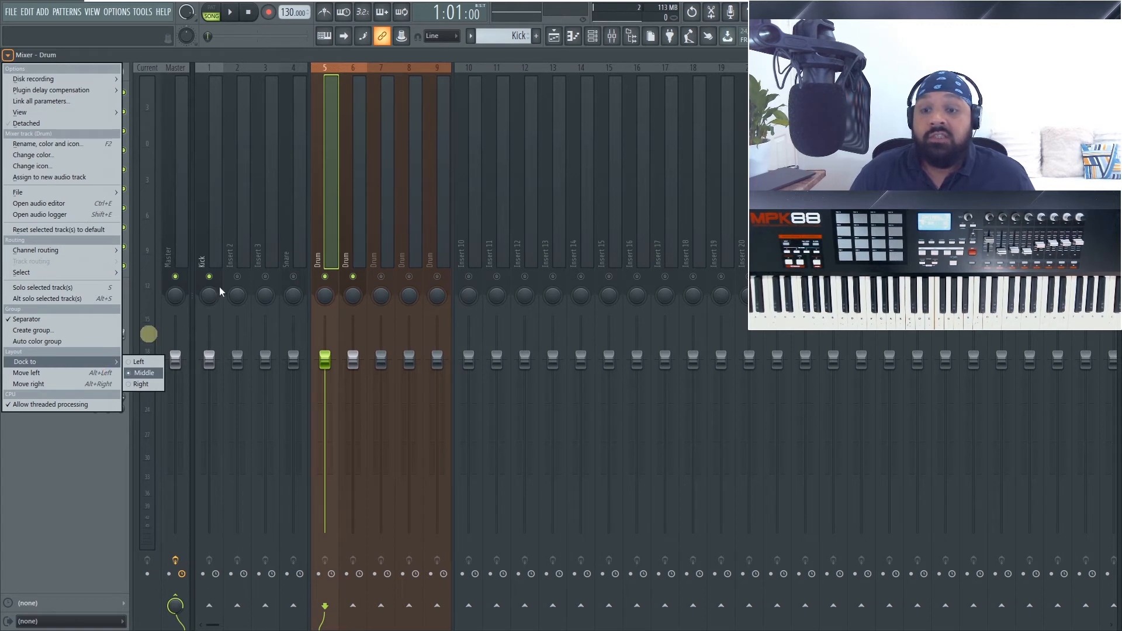
pyautogui.click(353, 170)
pyautogui.click(8, 55)
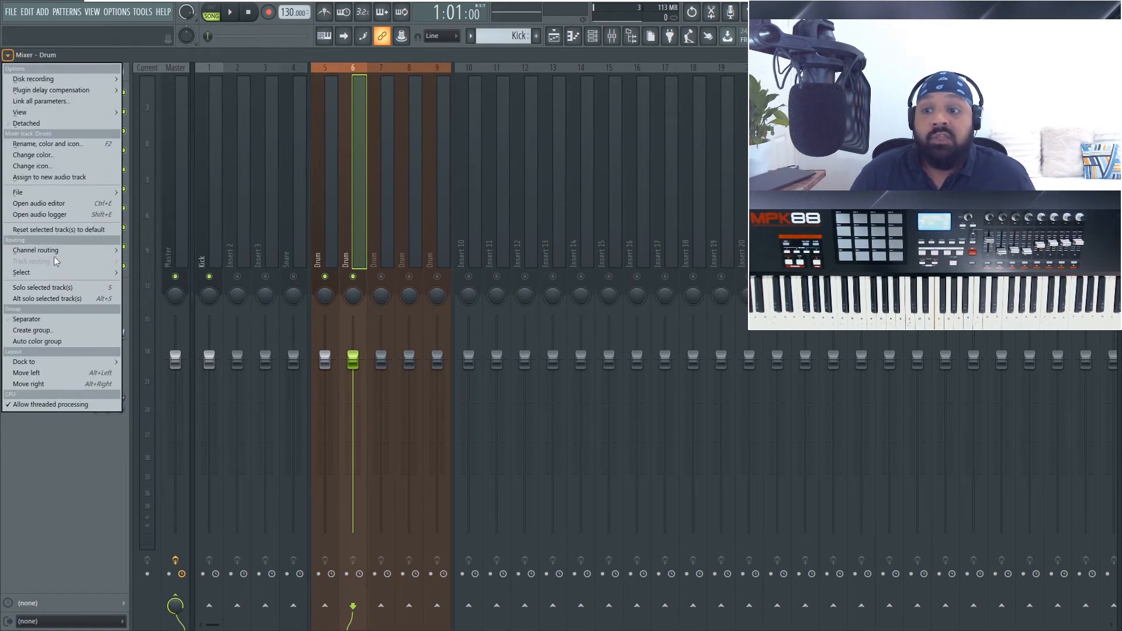
pyautogui.click(375, 215)
pyautogui.click(325, 202)
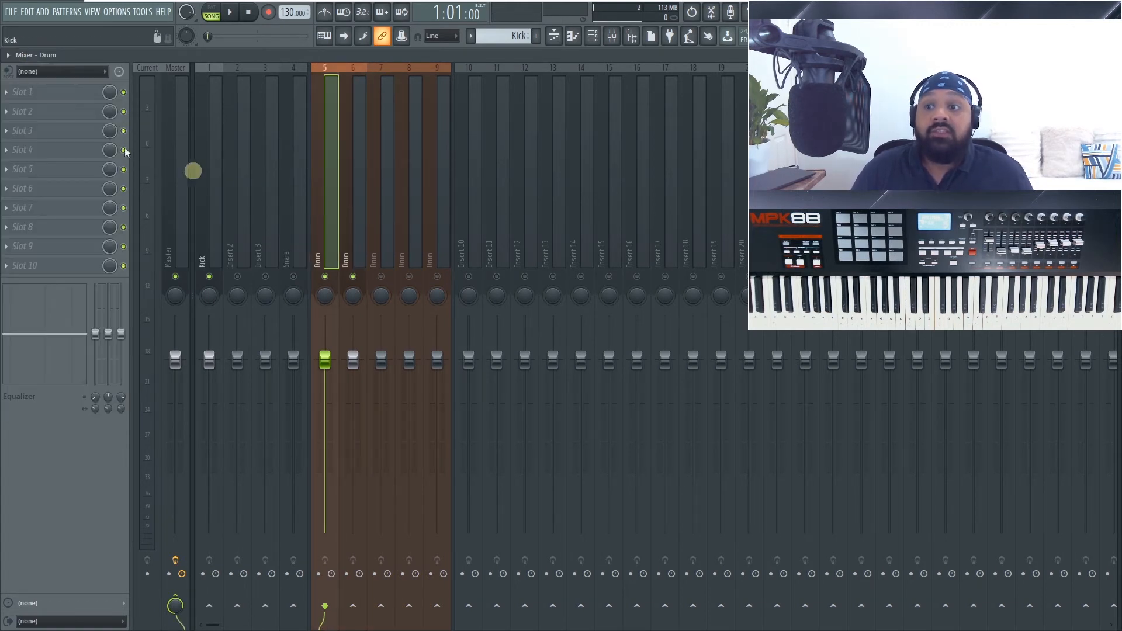
# Step: Examine the audio input source choices for Drum track 5 and the Kick track
pyautogui.click(49, 73)
pyautogui.click(55, 73)
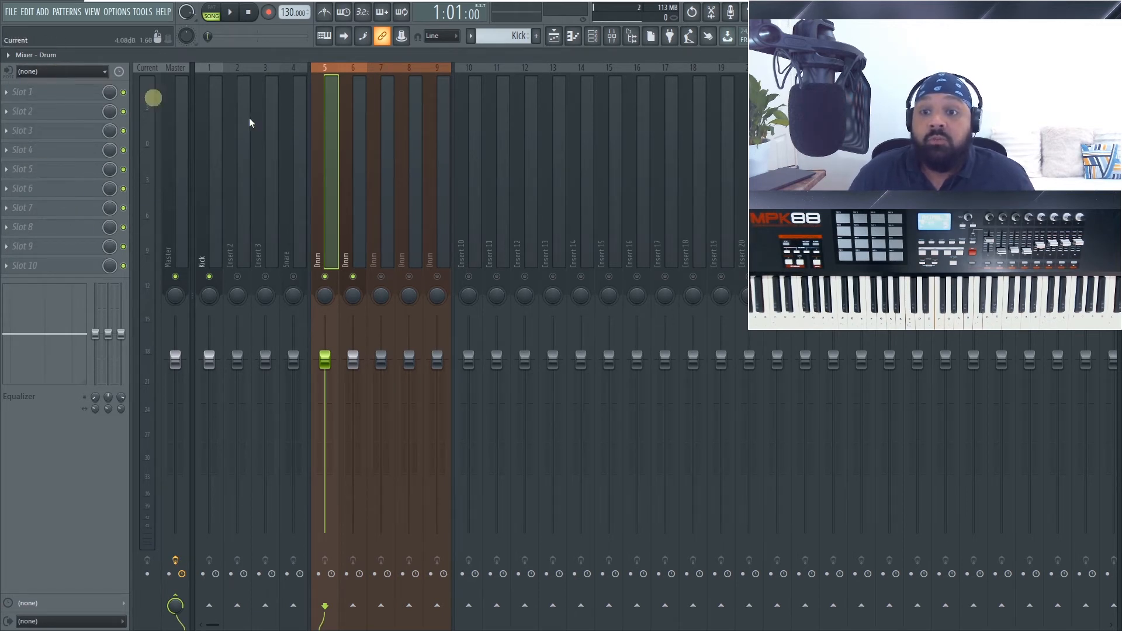
pyautogui.click(193, 137)
pyautogui.click(78, 70)
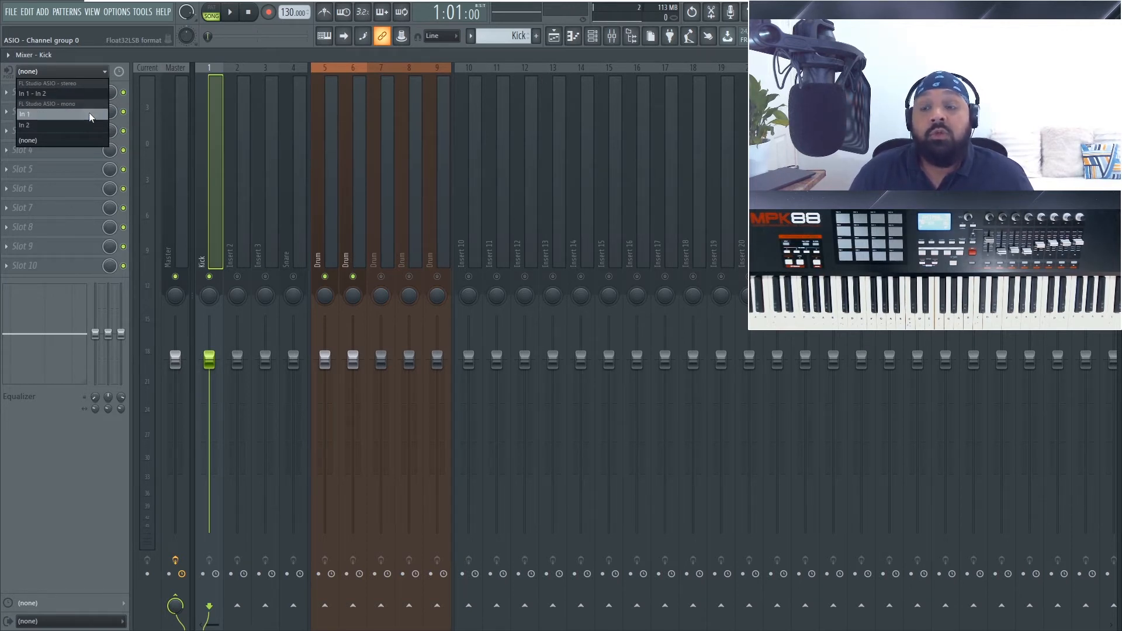
pyautogui.click(73, 97)
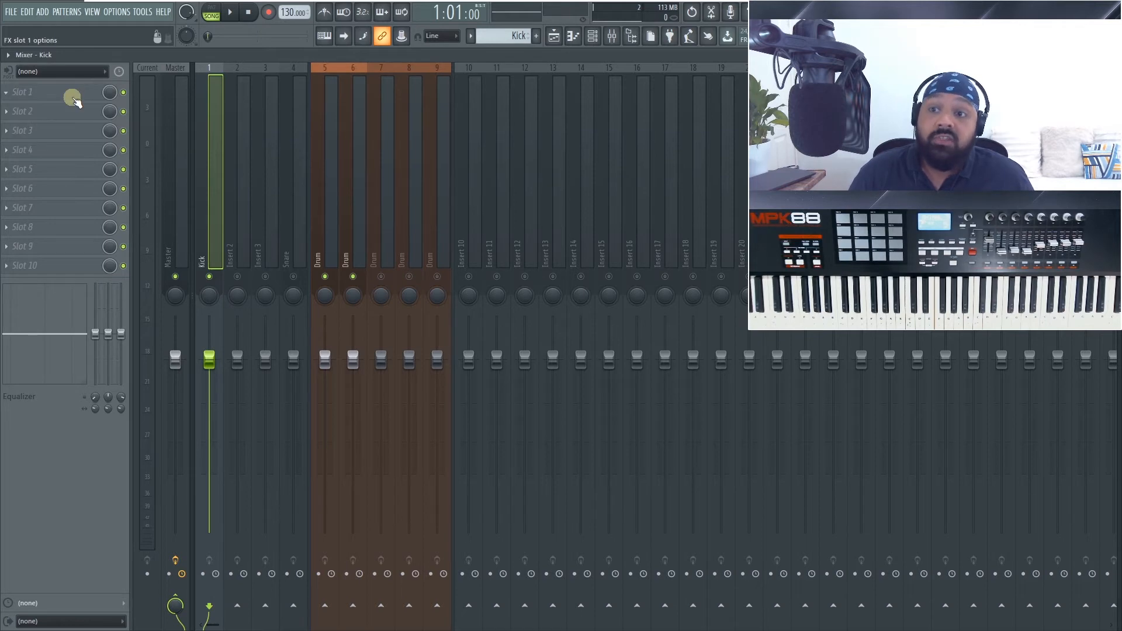
# Step: Load Fruity Parametric EQ 2 into effect slot 1 of the Kick track and close its editor
pyautogui.click(5, 94)
pyautogui.click(4, 91)
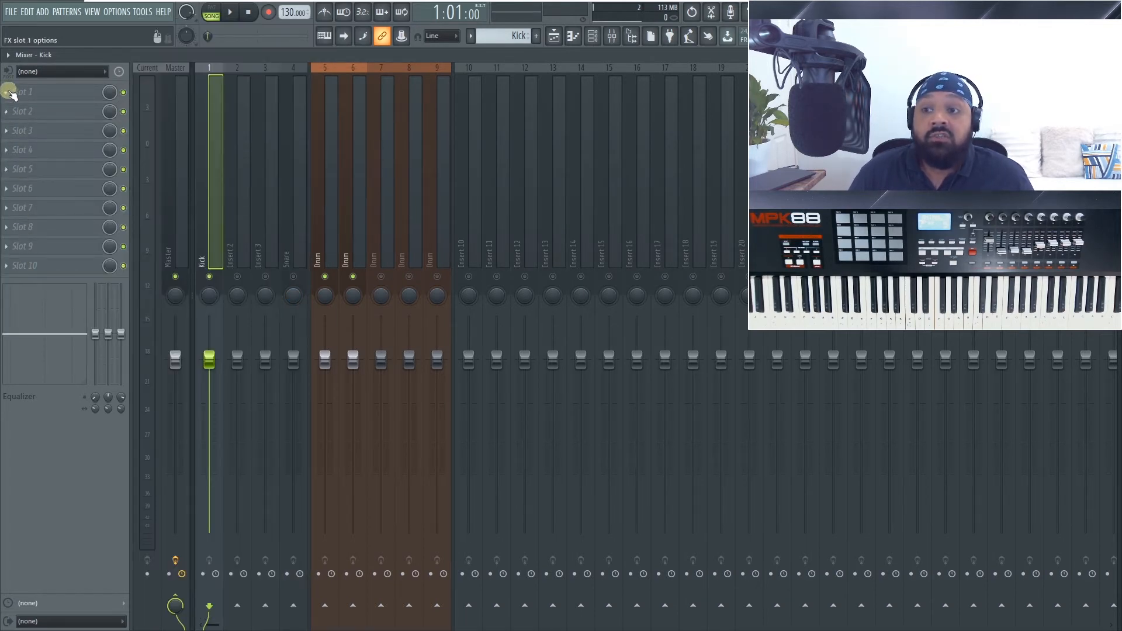
pyautogui.click(7, 92)
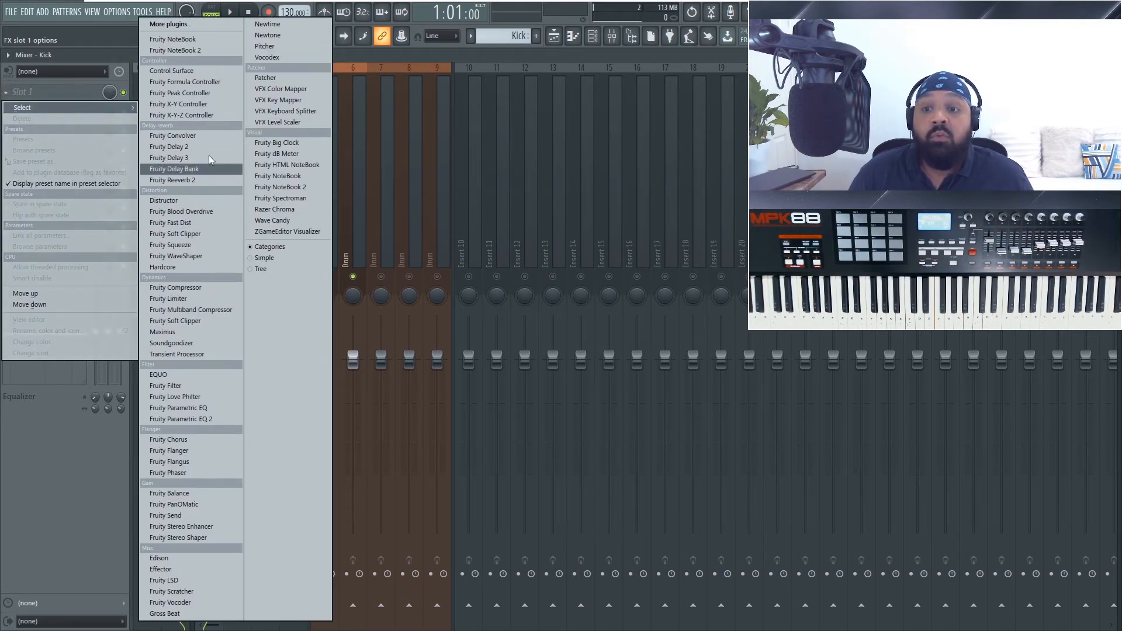
pyautogui.click(220, 418)
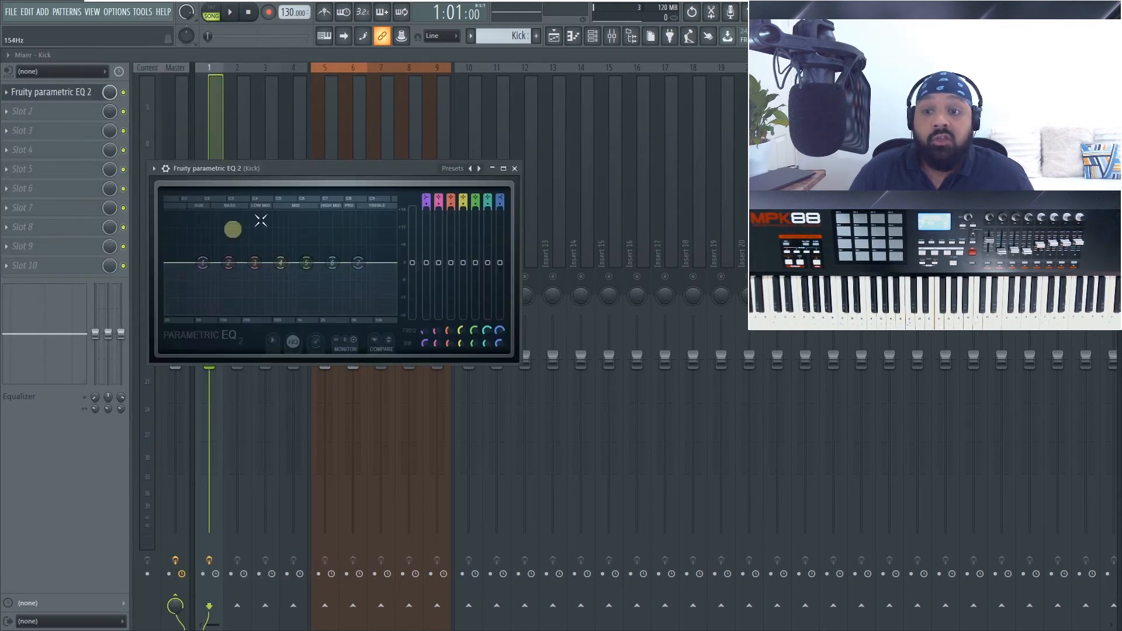
pyautogui.click(515, 170)
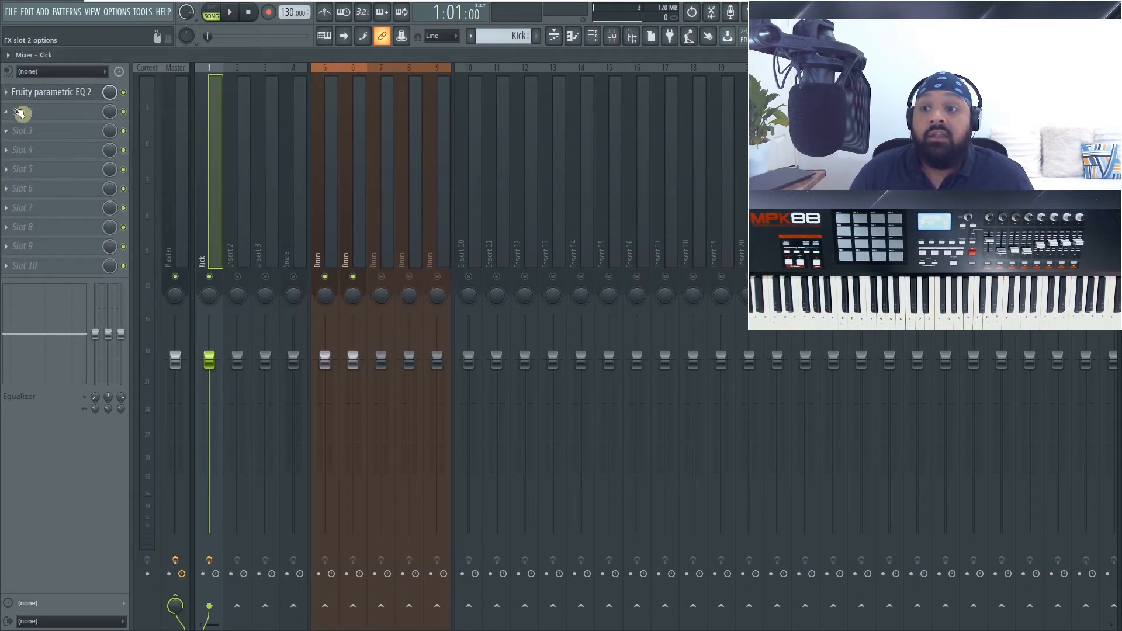
# Step: Load Fruity Reeverb 2 into effect slot 2 of the Kick track, checking and closing its editor
pyautogui.click(7, 111)
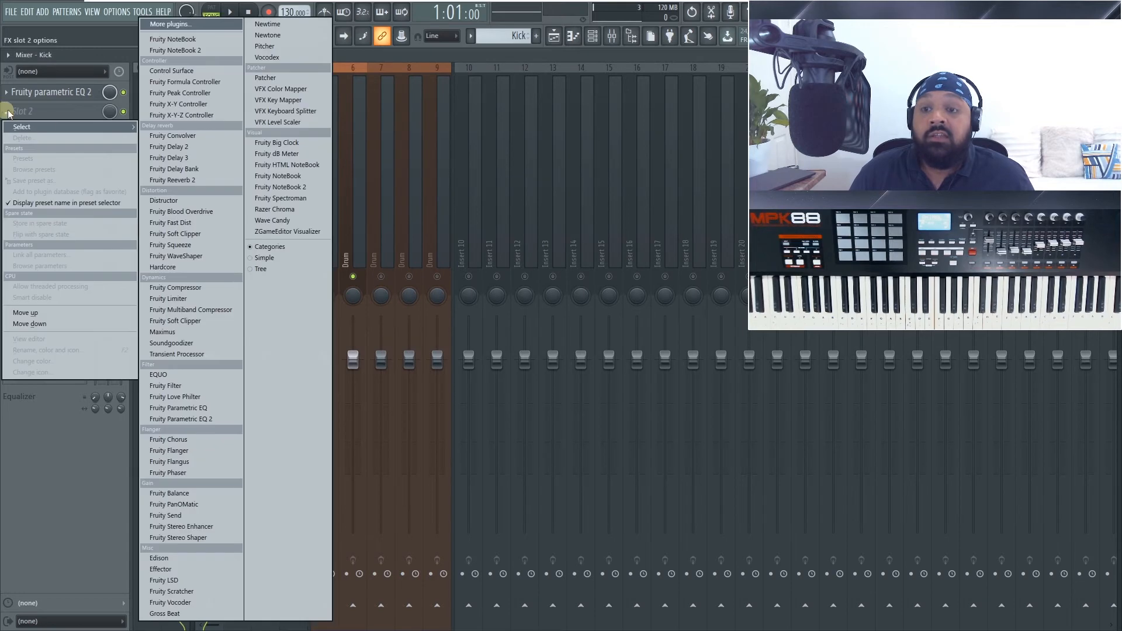
pyautogui.click(217, 178)
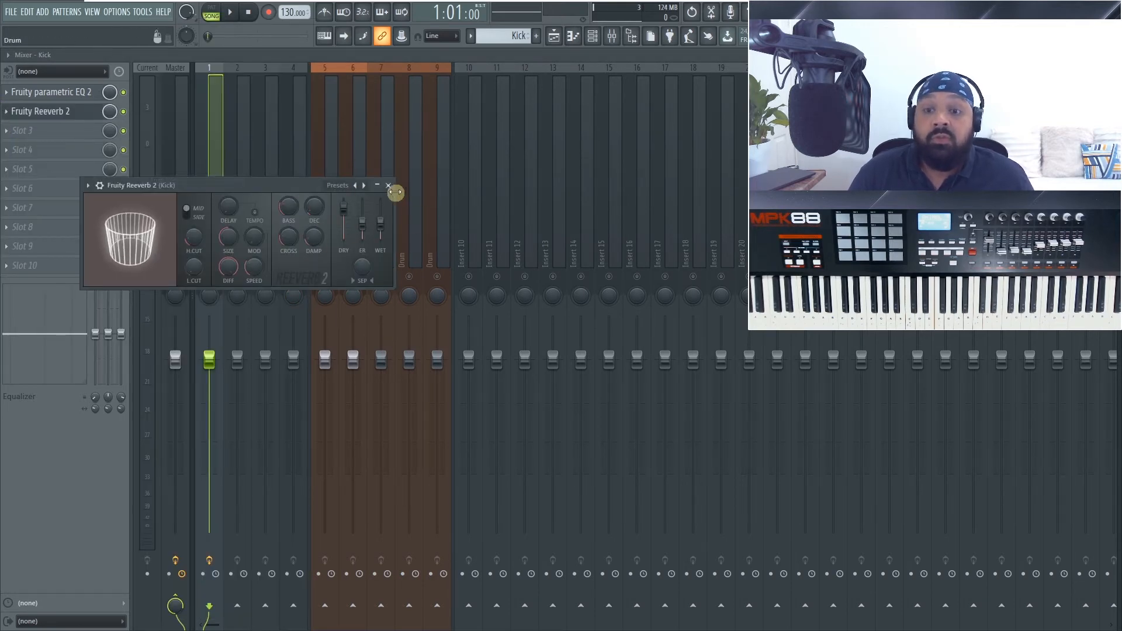
pyautogui.click(388, 186)
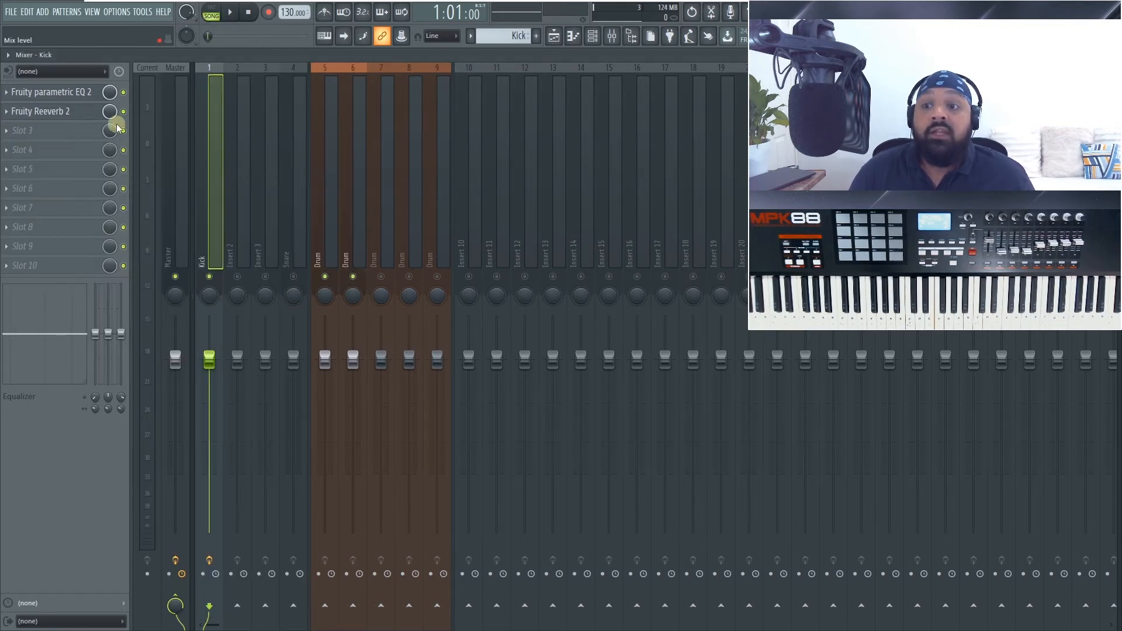
pyautogui.click(57, 113)
pyautogui.click(388, 186)
# Step: Move Fruity Reeverb 2 up one slot so it sits before Fruity Parametric EQ 2 in the Kick chain
pyautogui.click(7, 111)
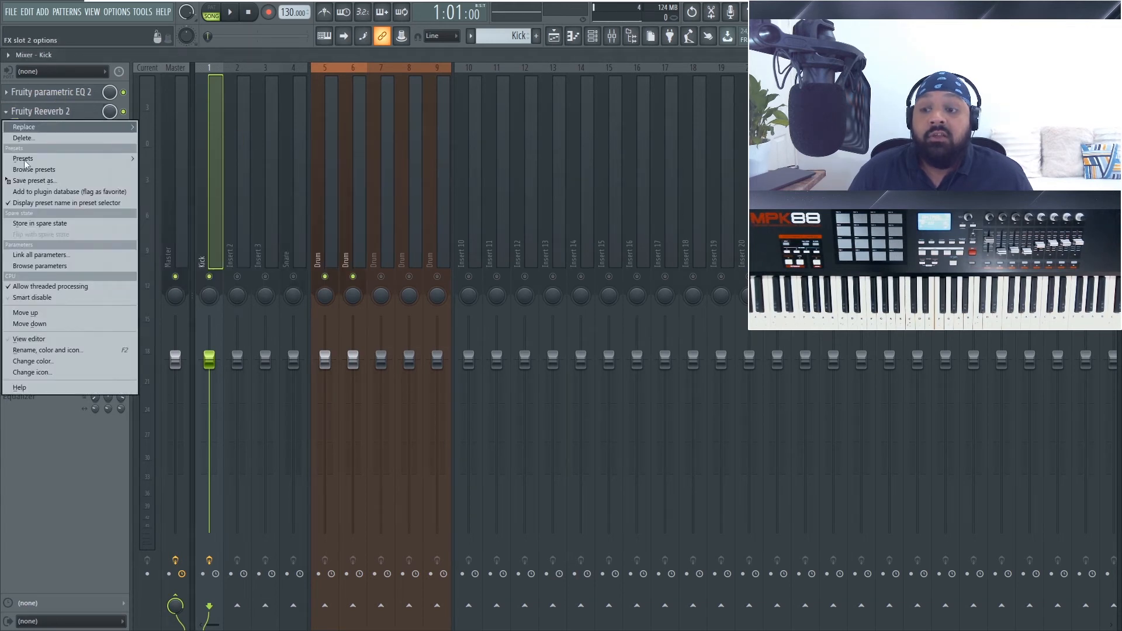
pyautogui.click(59, 310)
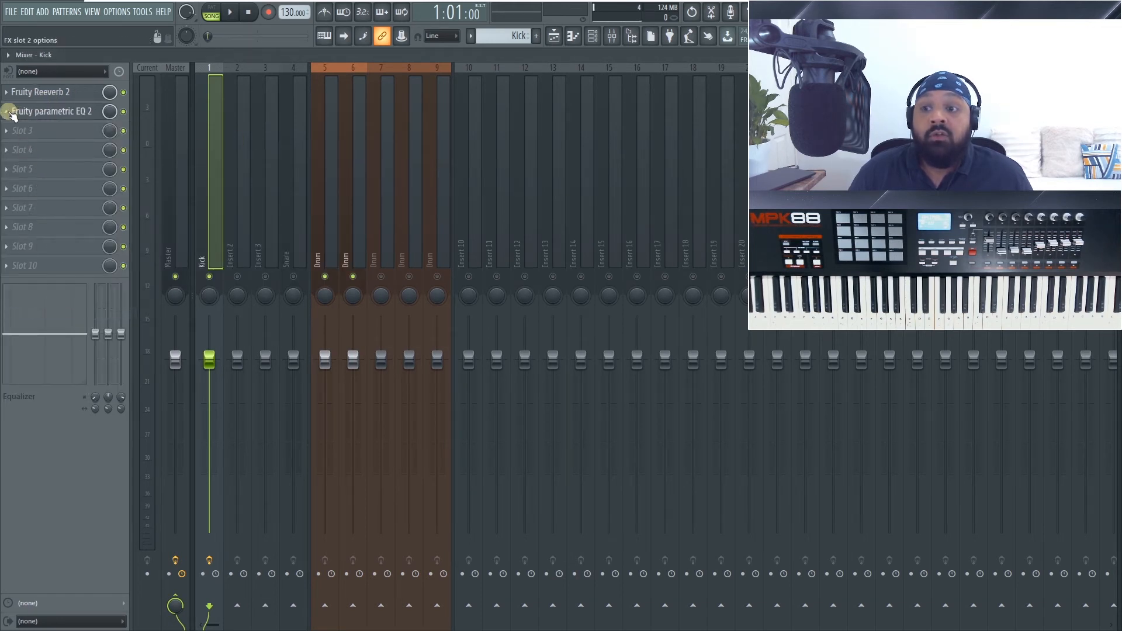
pyautogui.moveTo(11, 114); pyautogui.dragTo(50, 93)
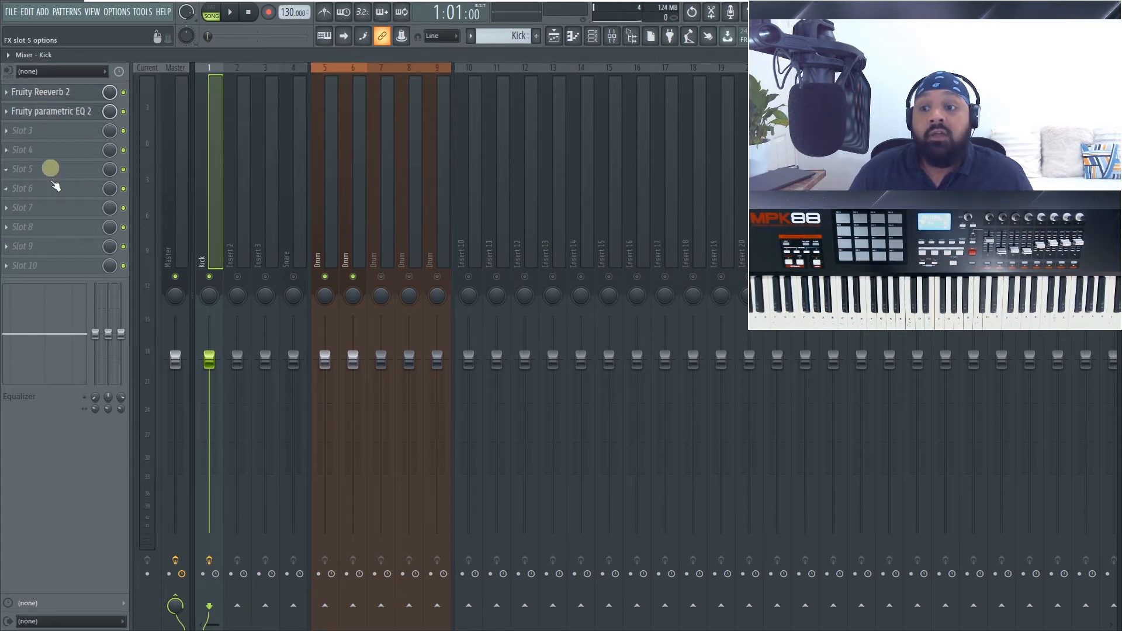
# Step: View the Fruity Reeverb 2 editor, then try lowering its slot mix level to about 81% and return it to 100%
pyautogui.click(50, 92)
pyautogui.moveTo(223, 184); pyautogui.dragTo(273, 180)
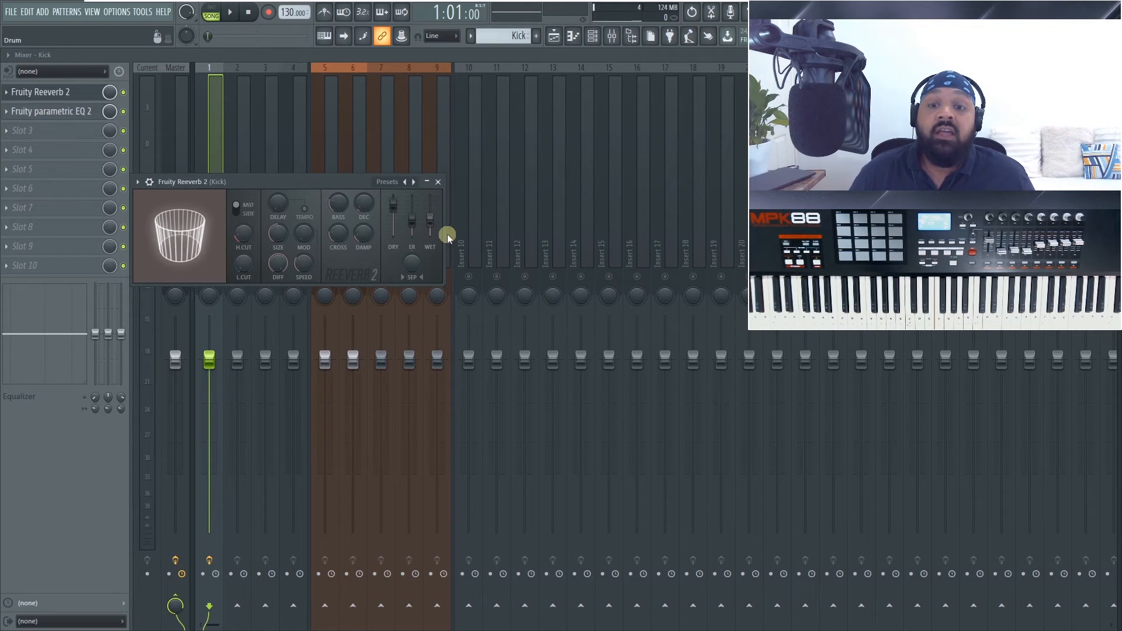
pyautogui.moveTo(109, 92); pyautogui.dragTo(109, 105)
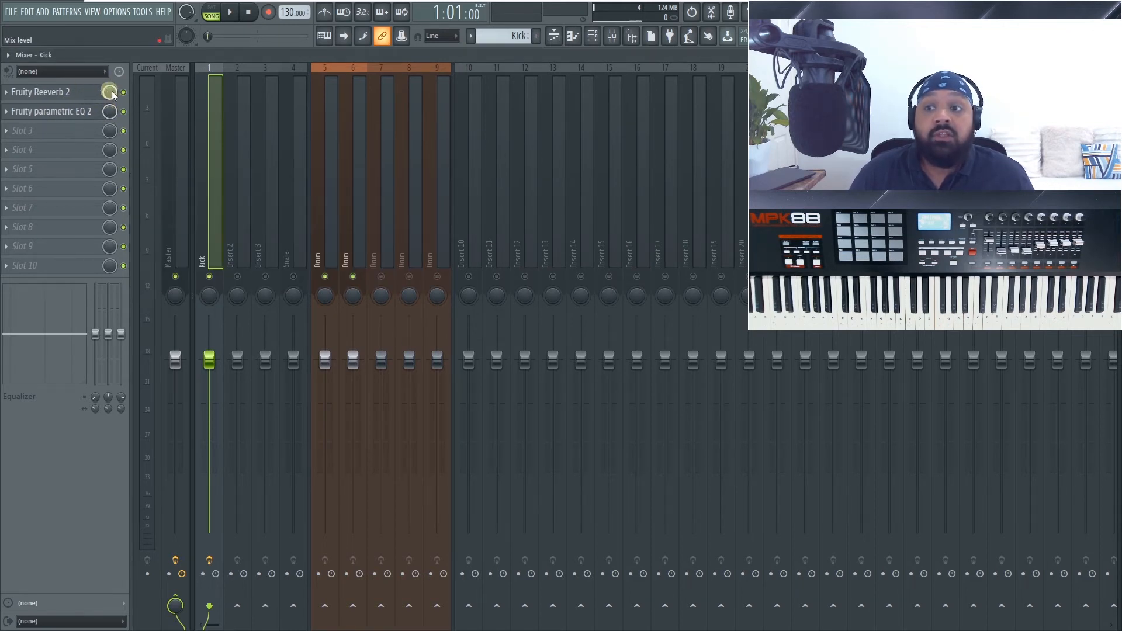
pyautogui.moveTo(111, 89); pyautogui.dragTo(115, 101)
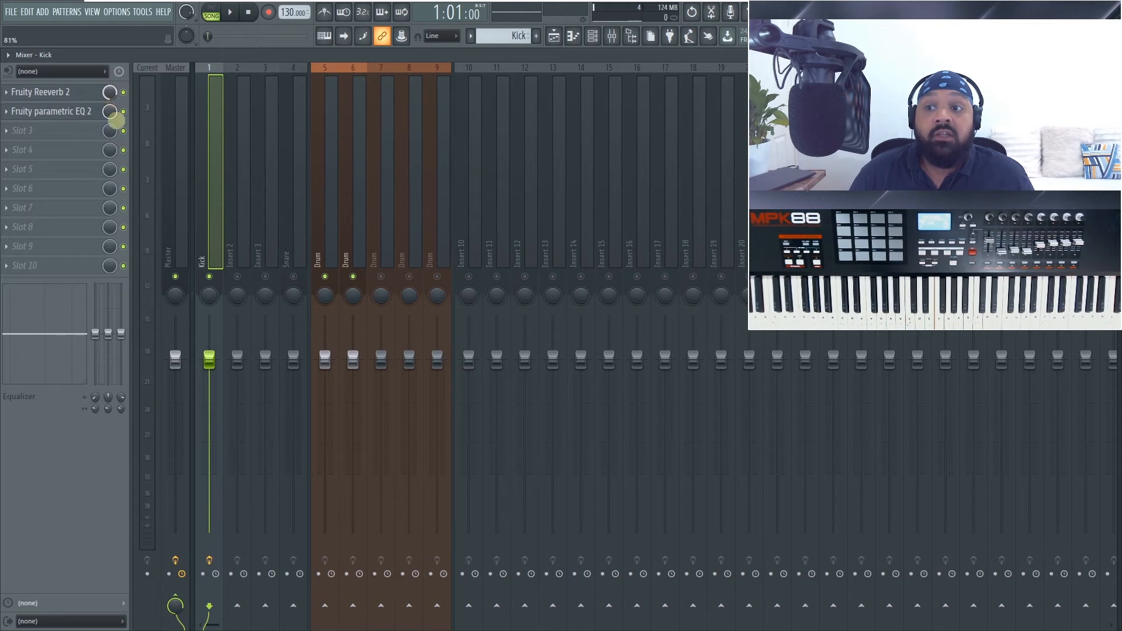
pyautogui.moveTo(109, 92); pyautogui.dragTo(115, 240)
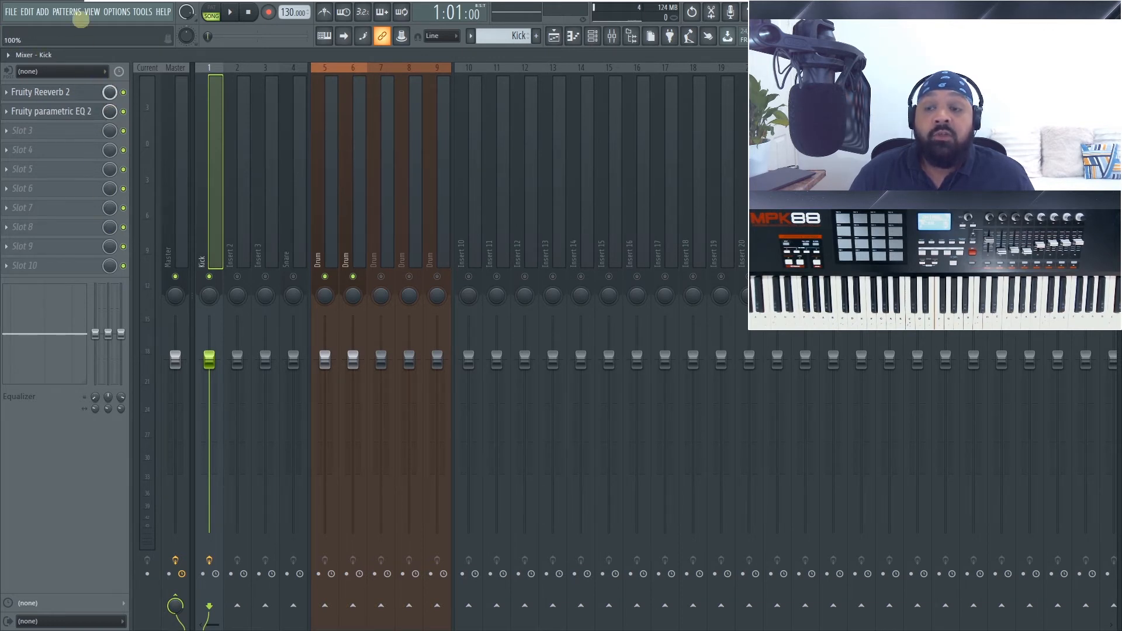
# Step: Review the automation and controller-link options for the Fruity Reeverb 2 slot's mix level
pyautogui.rightClick(110, 98)
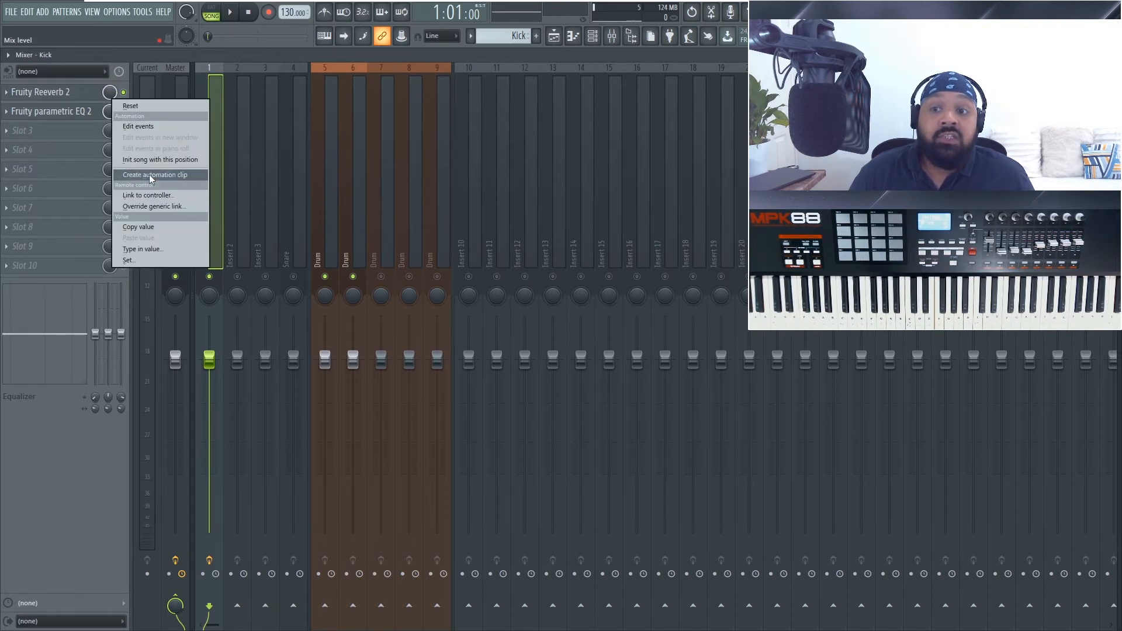
pyautogui.click(110, 94)
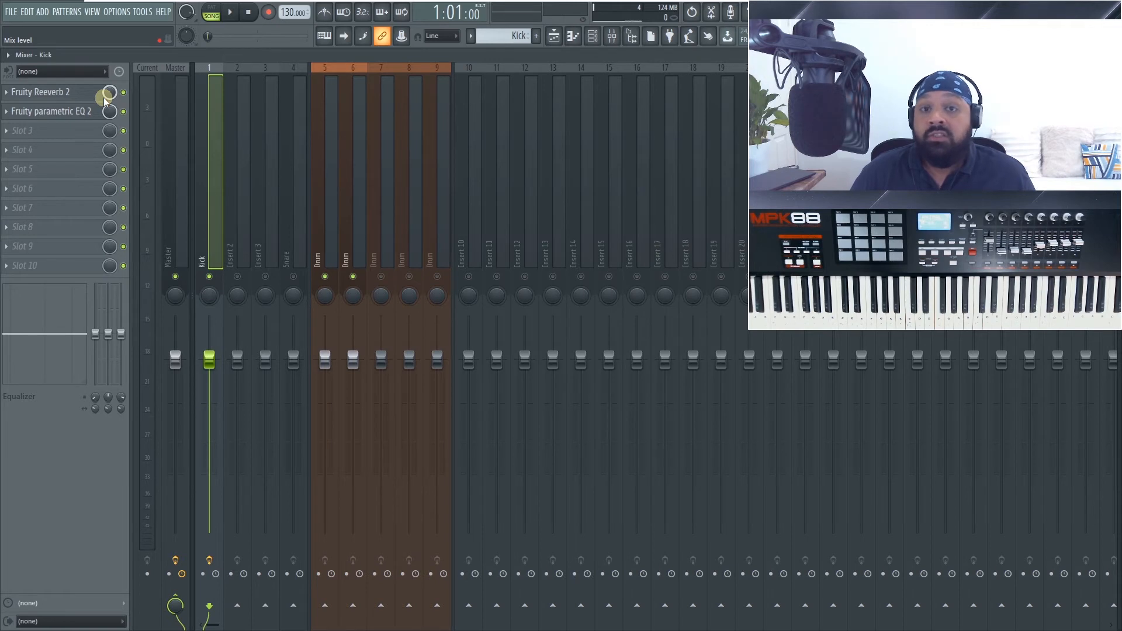
pyautogui.rightClick(111, 96)
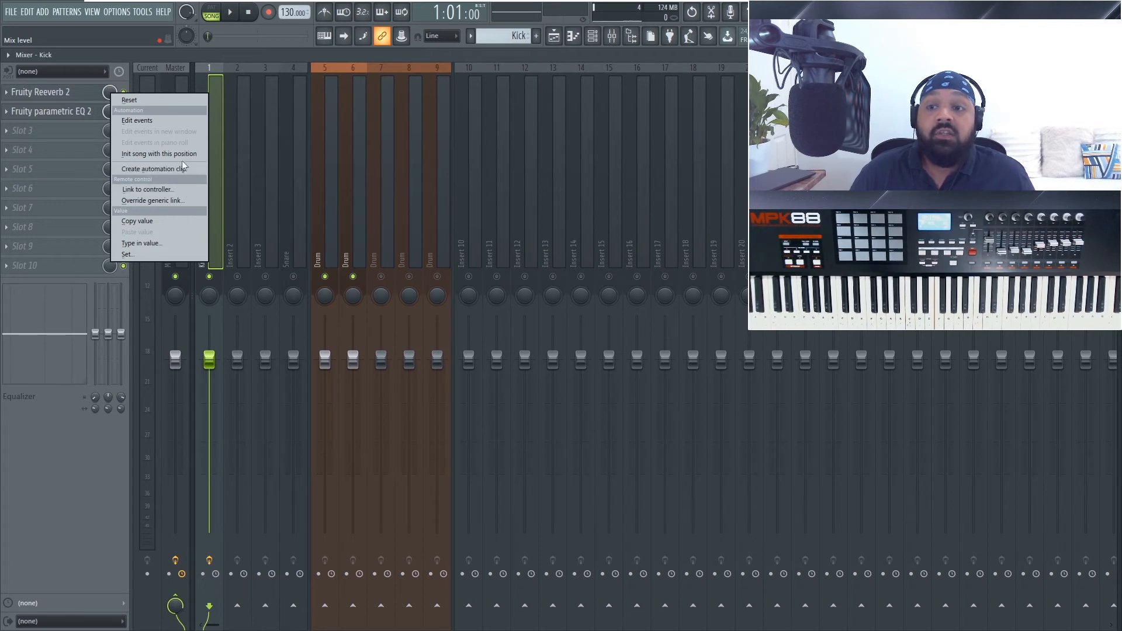
pyautogui.click(106, 61)
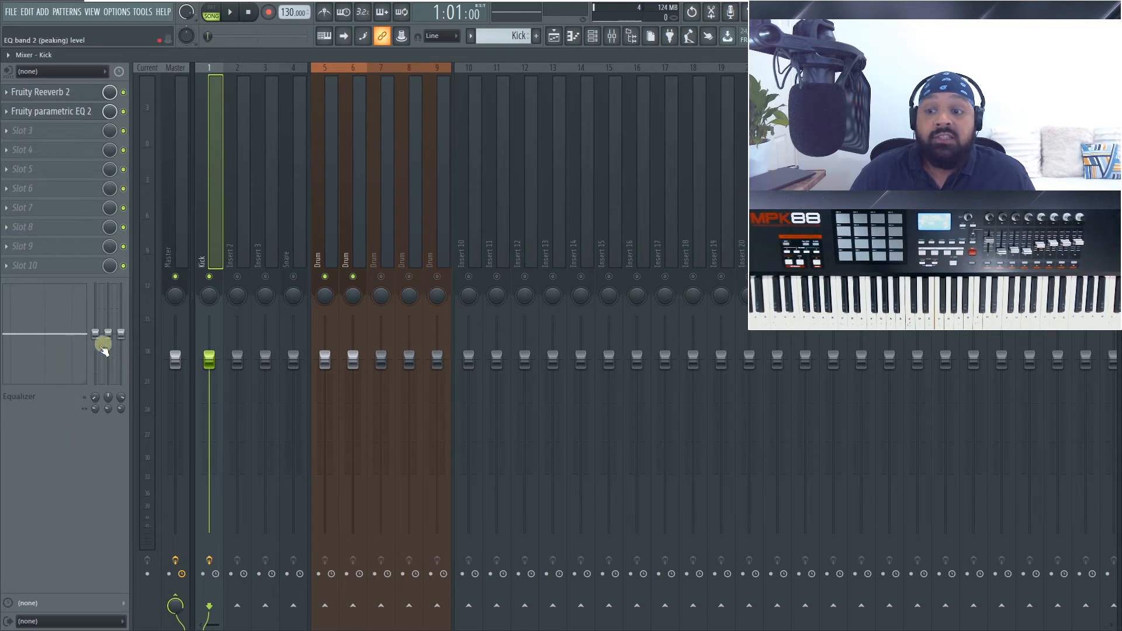
# Step: Try cutting the Kick equalizer's low shelf band to -18 dB, then reset the band's level
pyautogui.moveTo(97, 333); pyautogui.dragTo(105, 577)
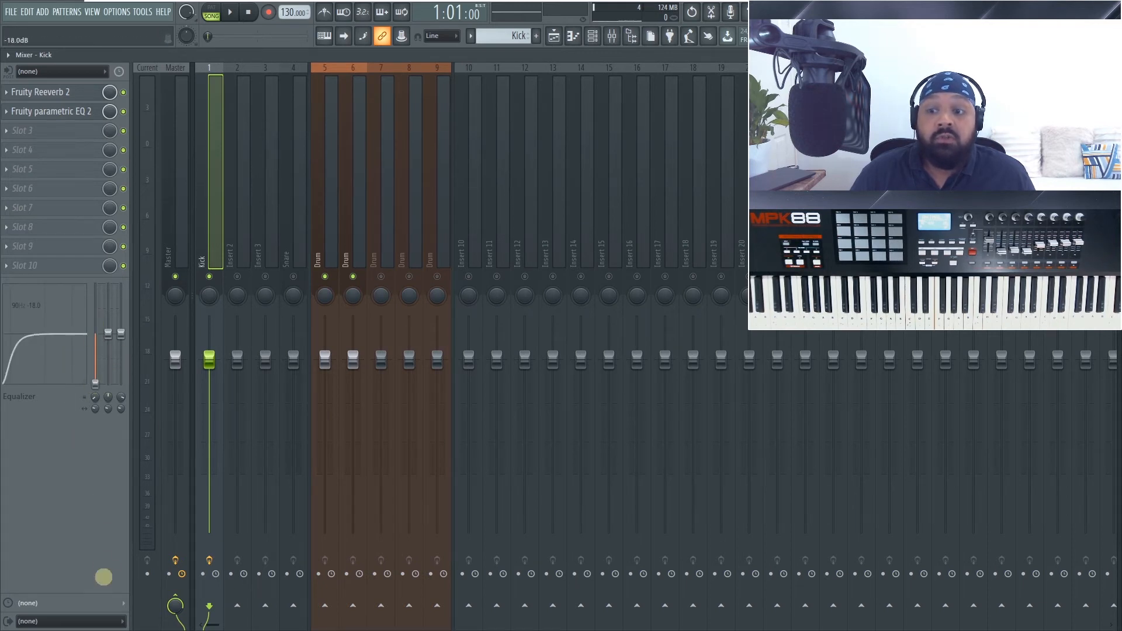
pyautogui.moveTo(92, 345); pyautogui.dragTo(100, 395)
pyautogui.rightClick(98, 384)
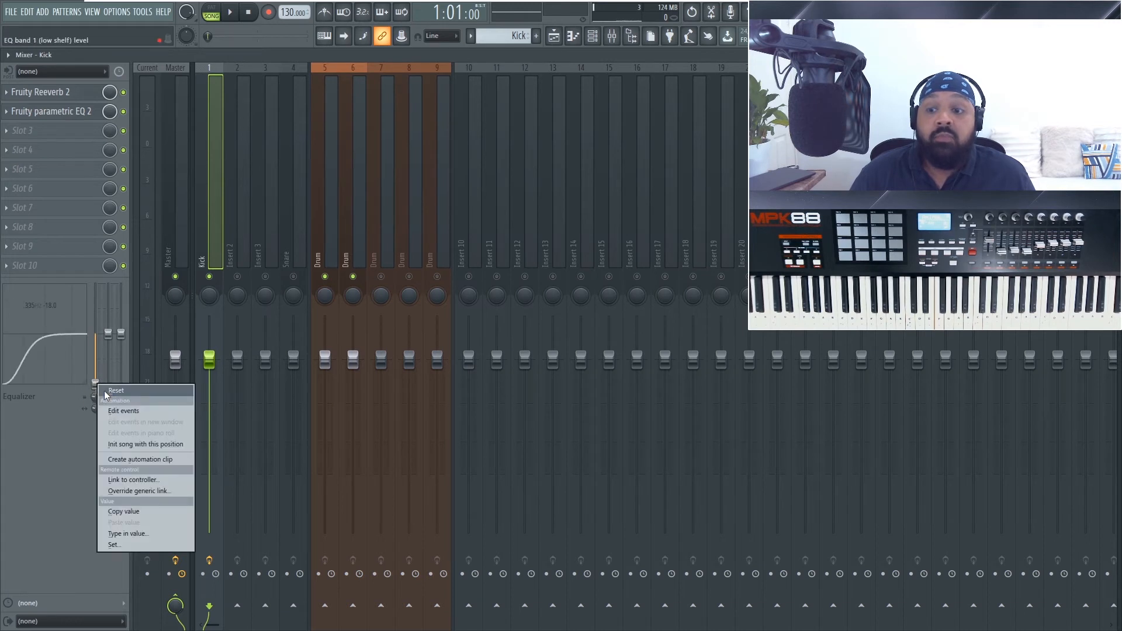
pyautogui.click(108, 391)
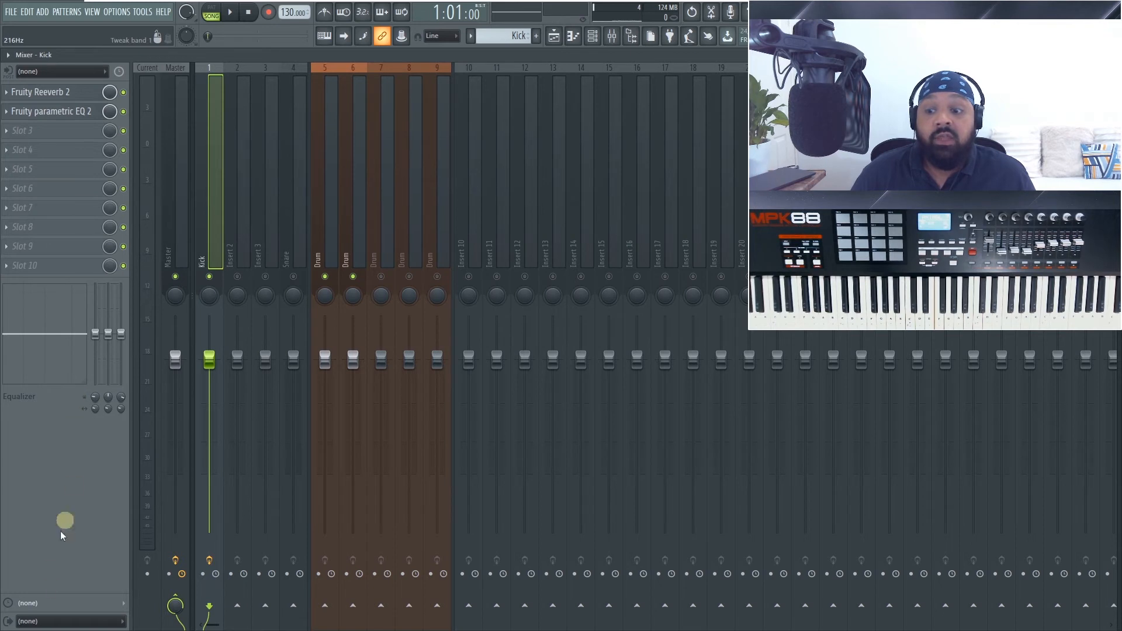
# Step: Examine the track latency settings and audio output target choices for the Kick track
pyautogui.click(29, 604)
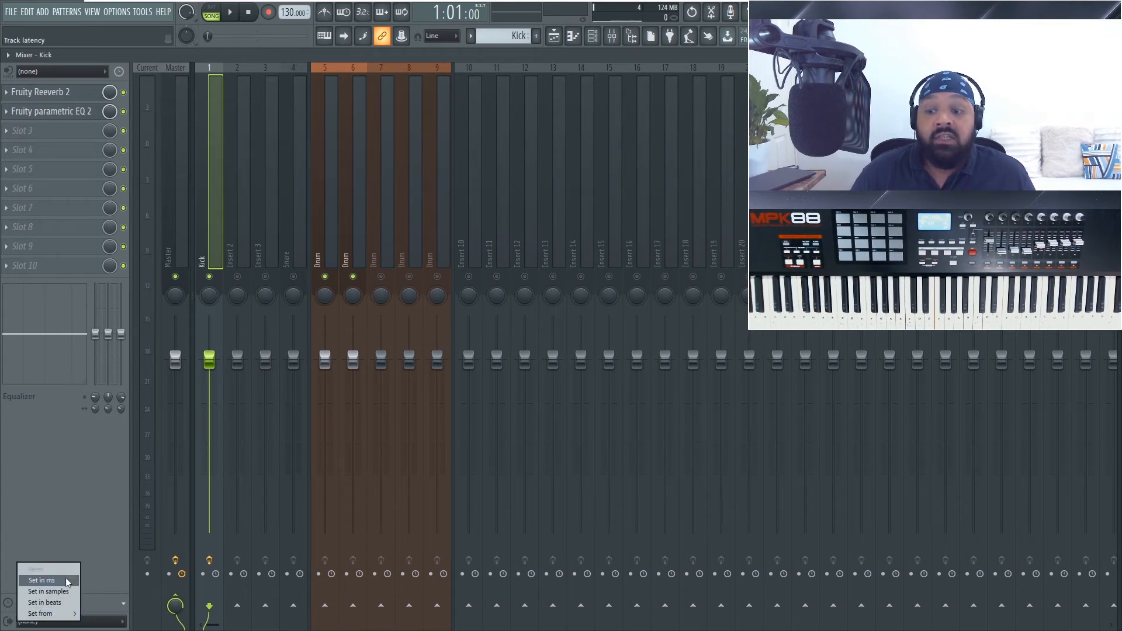
pyautogui.click(85, 521)
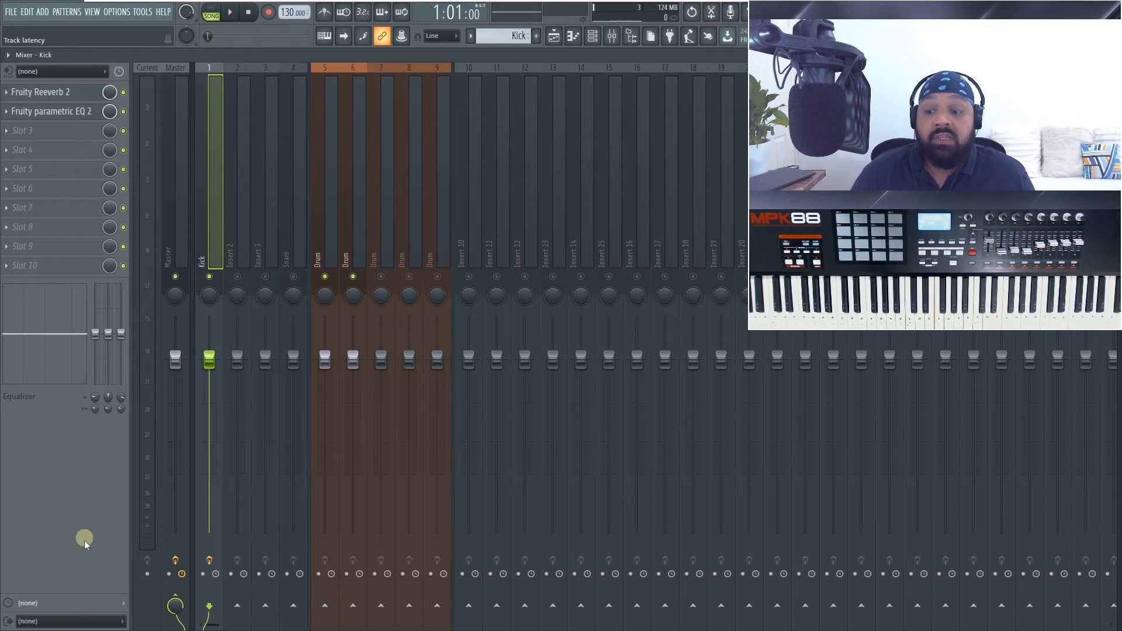
pyautogui.click(72, 621)
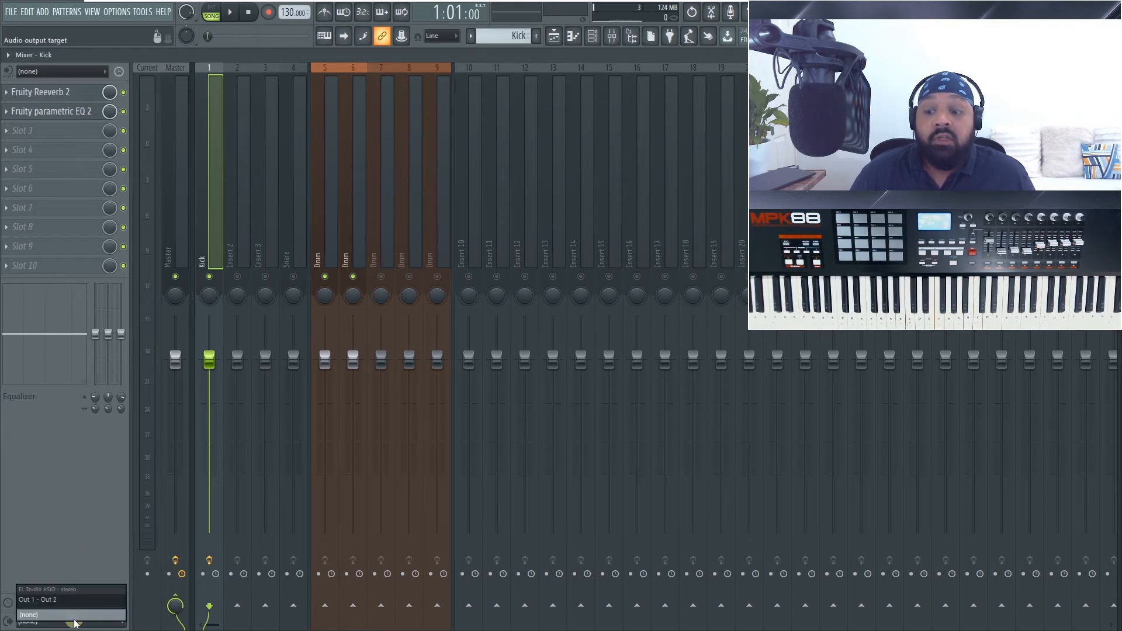
pyautogui.click(68, 541)
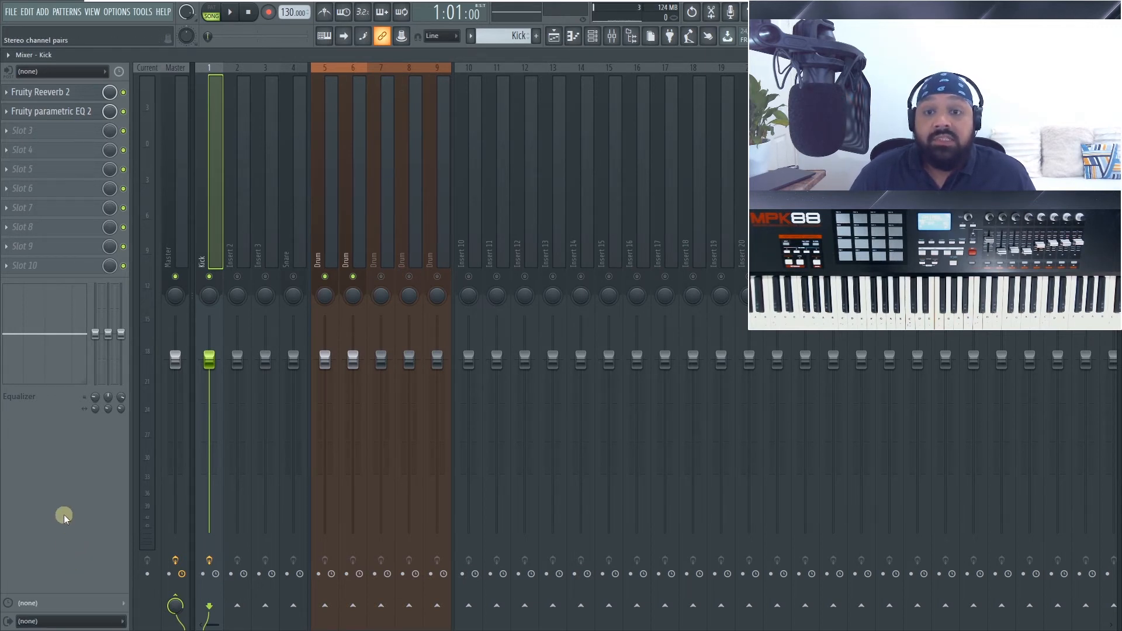
pyautogui.click(88, 621)
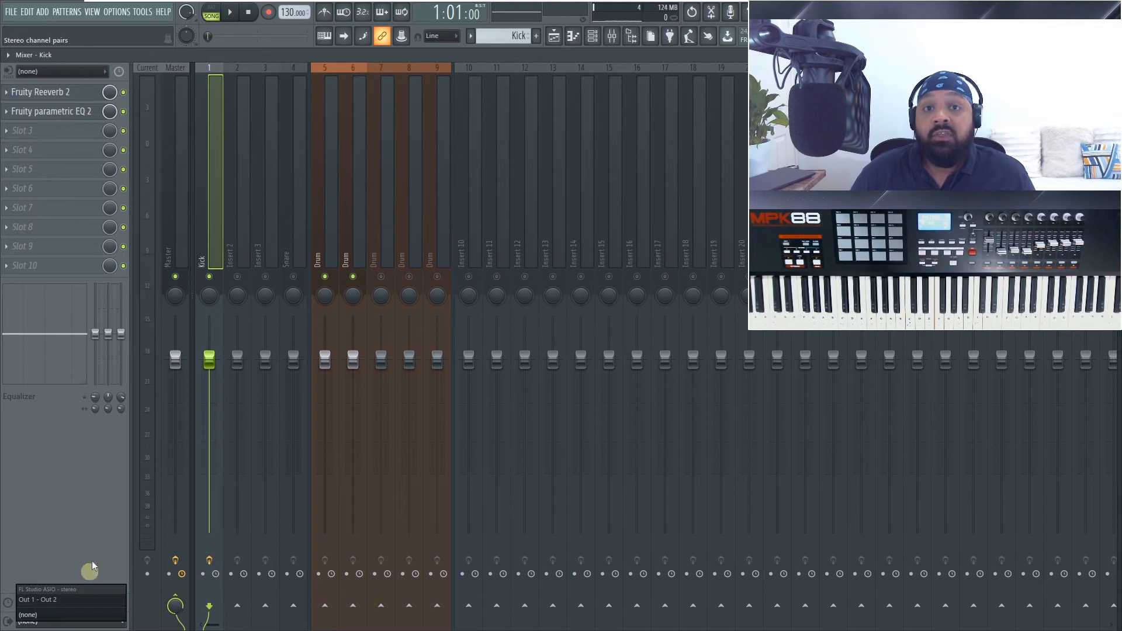
pyautogui.click(95, 541)
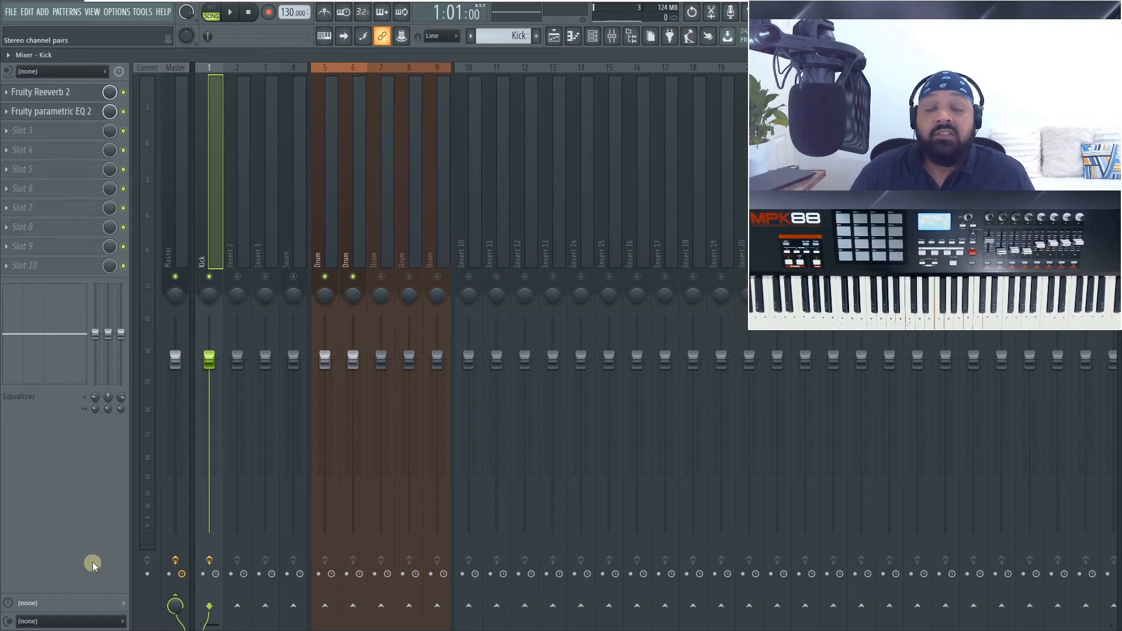
# Step: Select the Master track and check its audio output target choices
pyautogui.moveTo(240, 191); pyautogui.dragTo(183, 181)
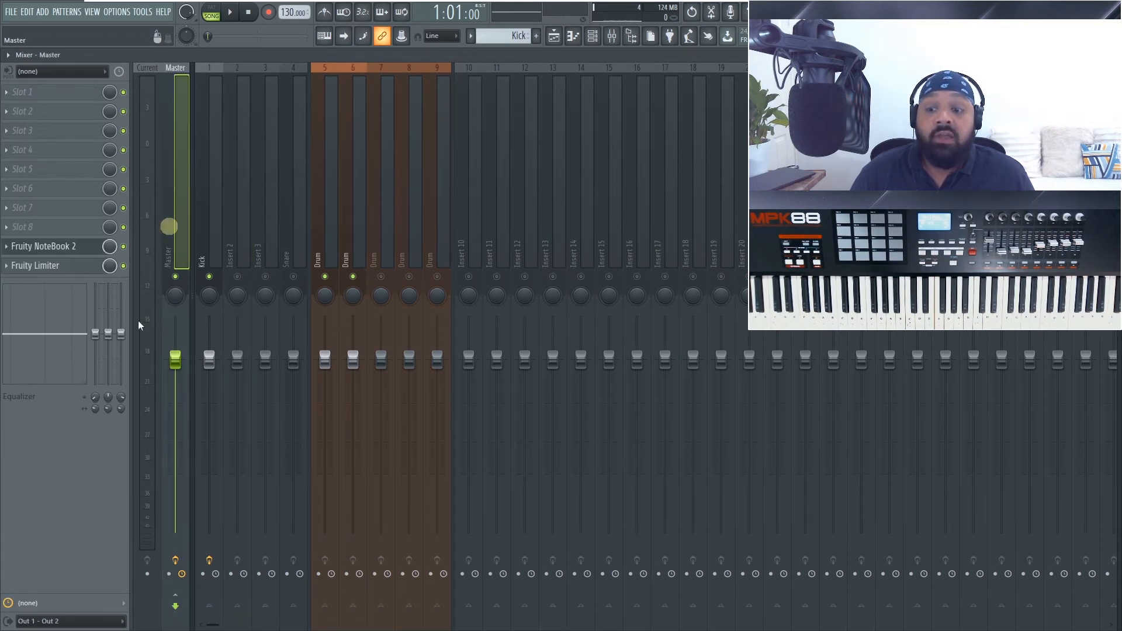
pyautogui.click(74, 620)
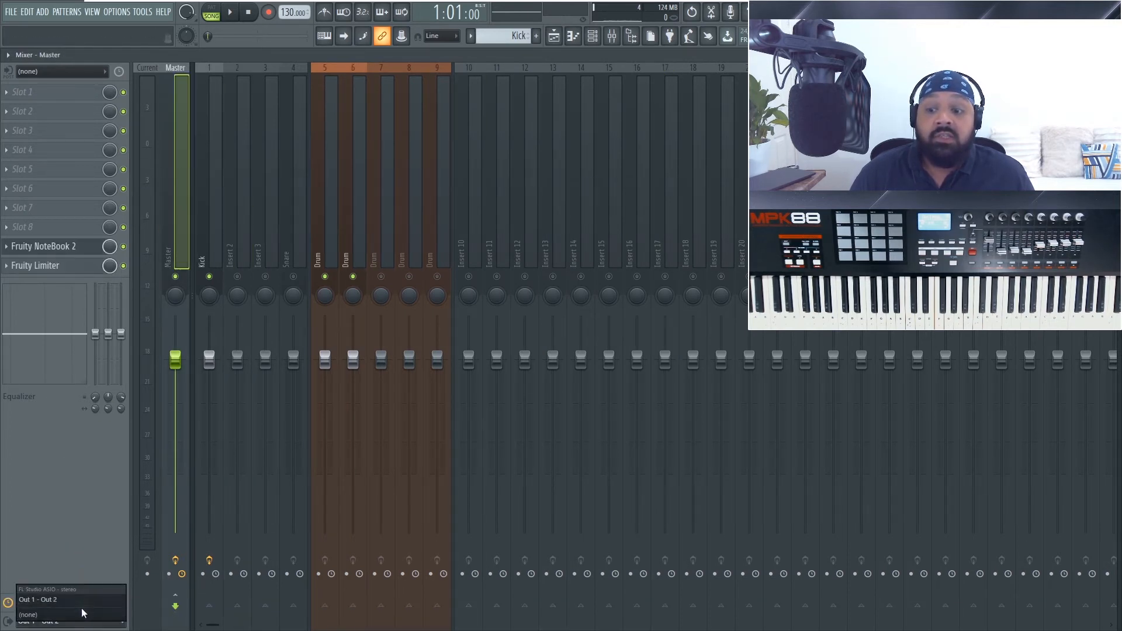
pyautogui.click(78, 510)
# Step: Select the Kick, Insert 2, Insert 3 and Snare tracks in turn to examine their routing to the Master
pyautogui.click(215, 216)
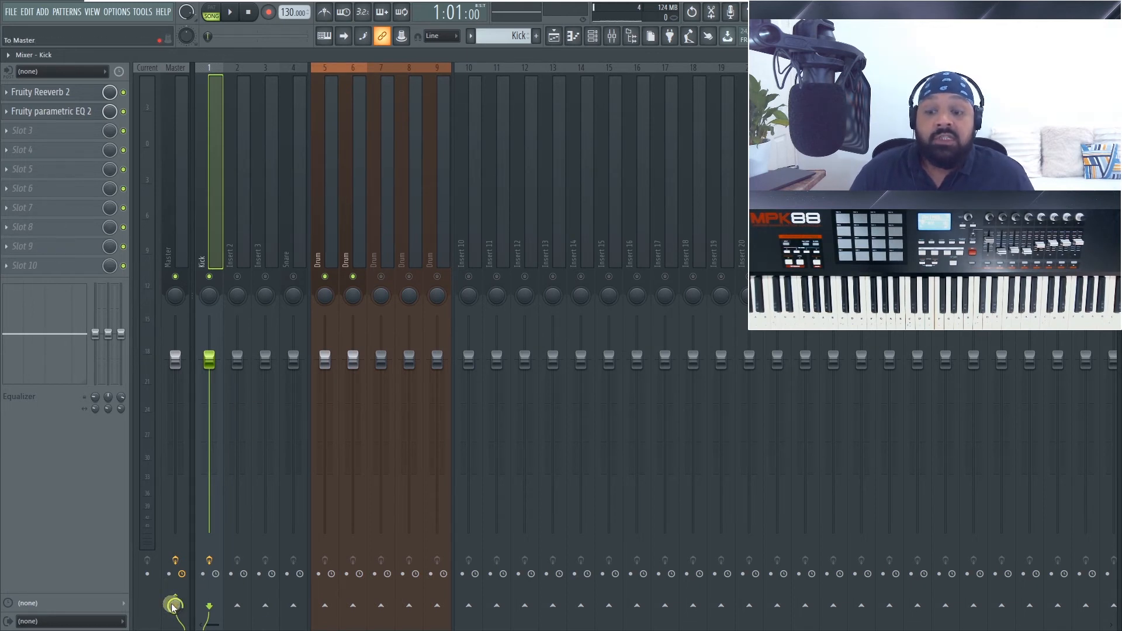
pyautogui.click(239, 252)
pyautogui.press('Right')
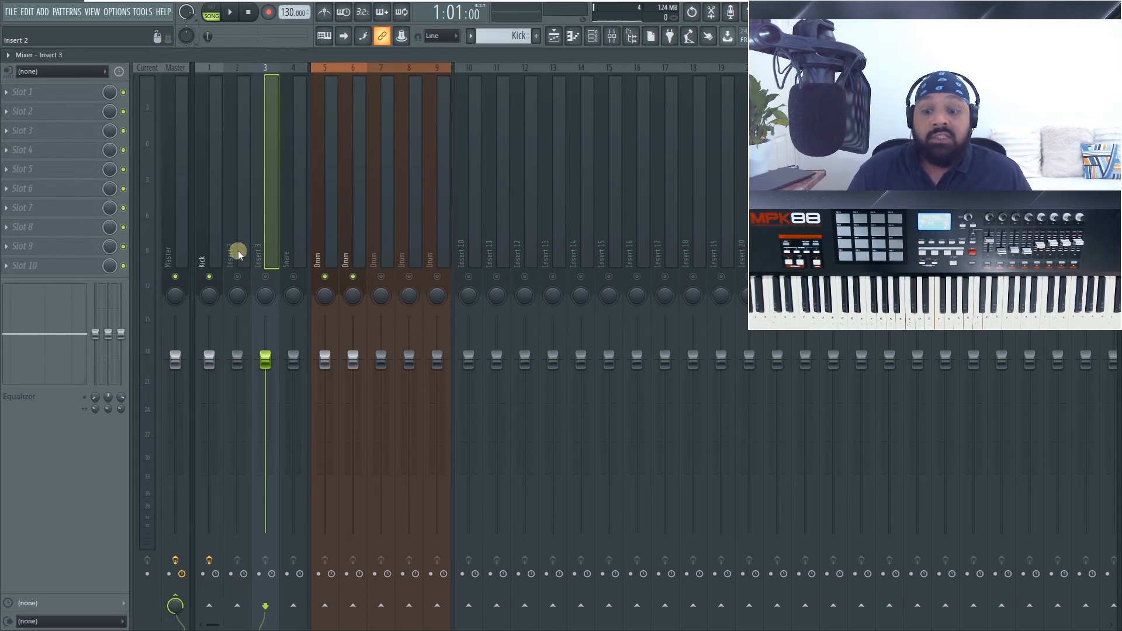
pyautogui.press('Right')
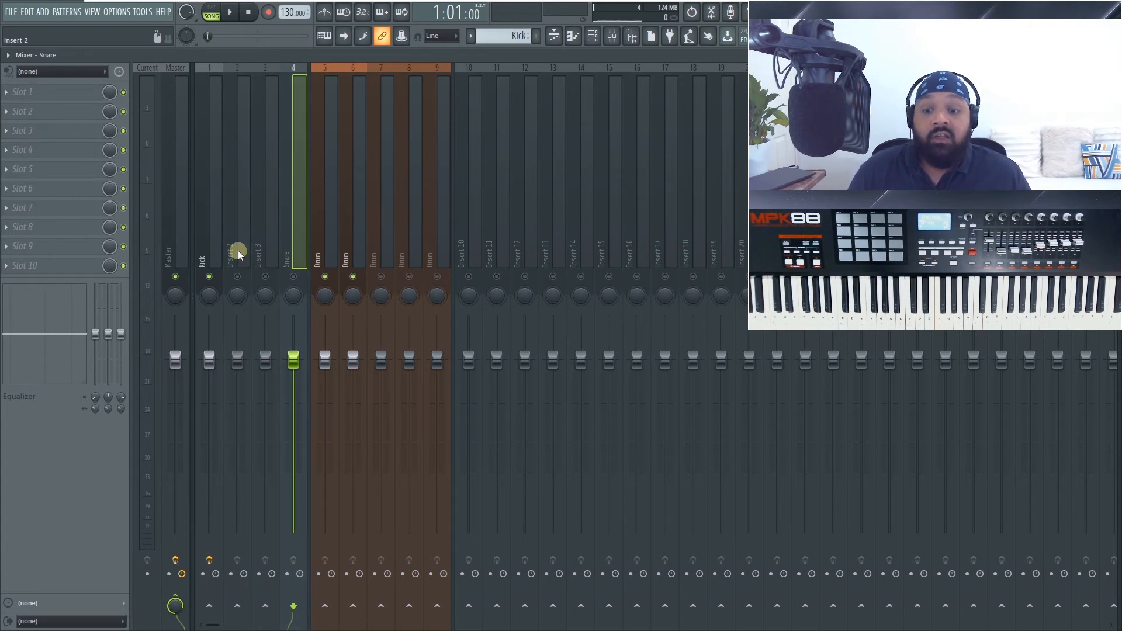
# Step: Turn the Snare track's send level to the Master down to 0%, reset it, and reopen its options
pyautogui.moveTo(170, 613)
pyautogui.mouseDown()
pyautogui.moveTo(170, 23)
pyautogui.moveTo(169, 607)
pyautogui.mouseUp()
pyautogui.rightClick(176, 606)
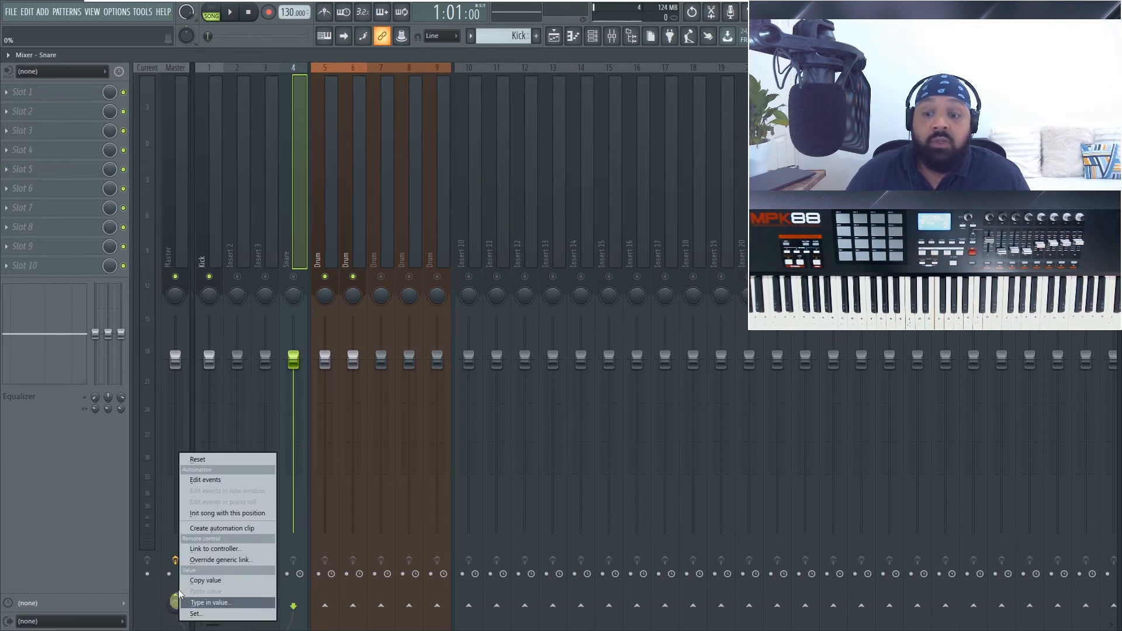
pyautogui.click(199, 460)
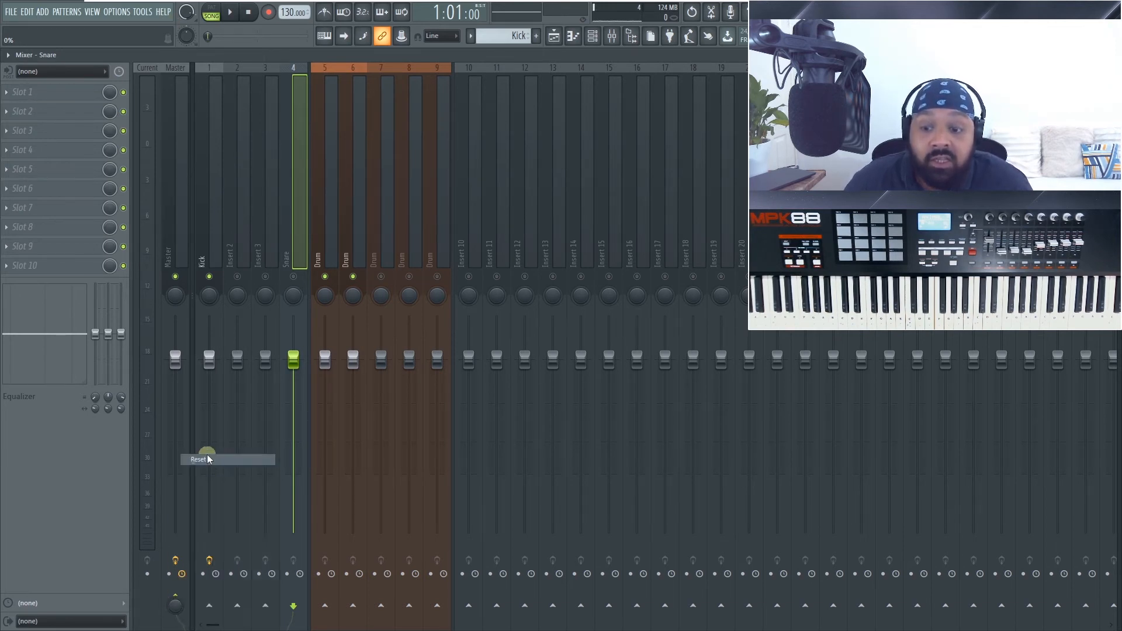
pyautogui.rightClick(174, 608)
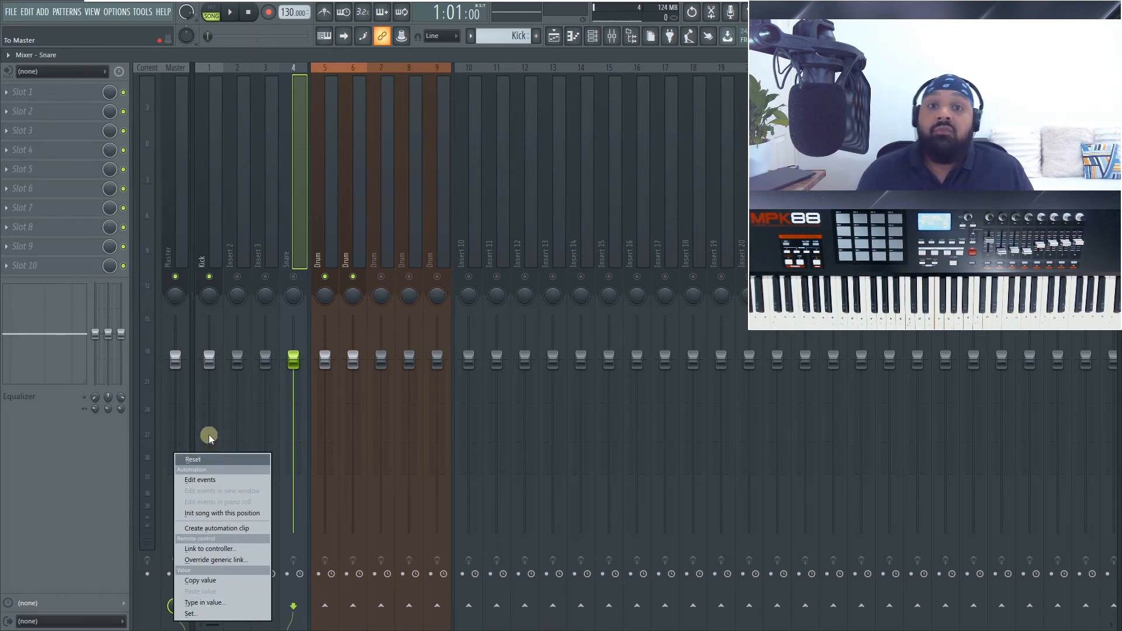
# Step: Close the send options and rename the Insert 10 mixer track as Dry Vocal
pyautogui.click(305, 207)
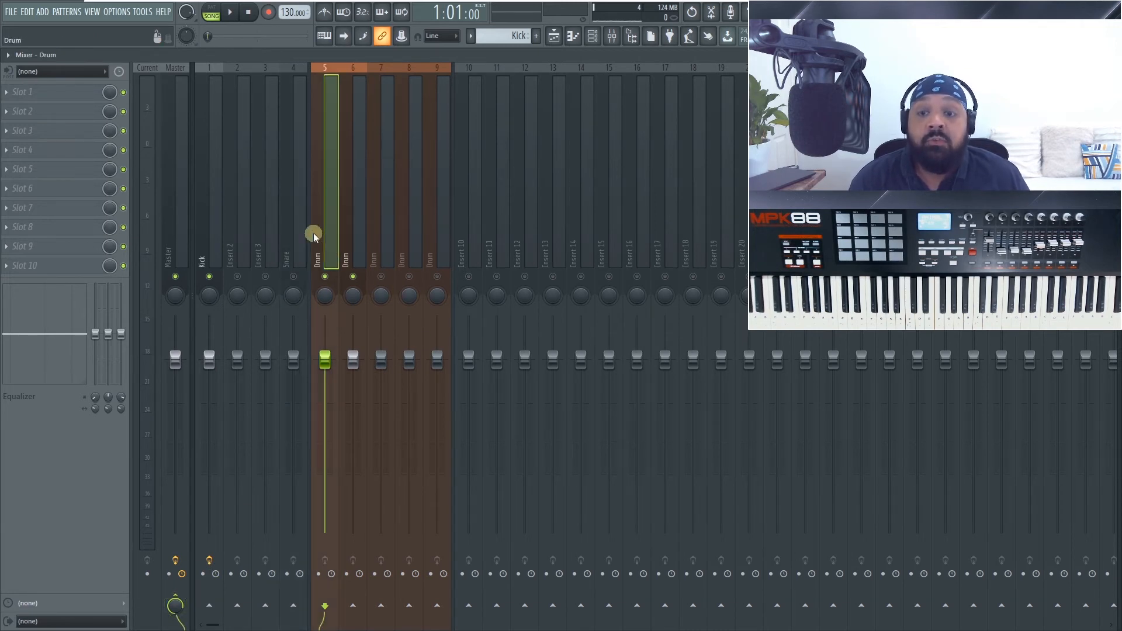
pyautogui.rightClick(481, 70)
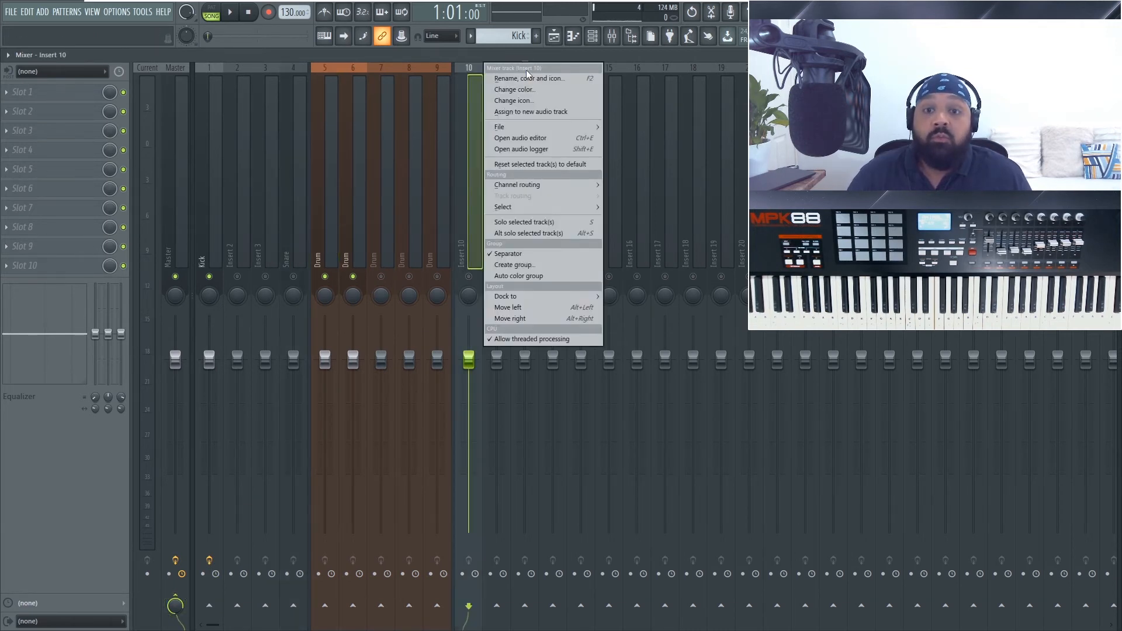
pyautogui.click(515, 75)
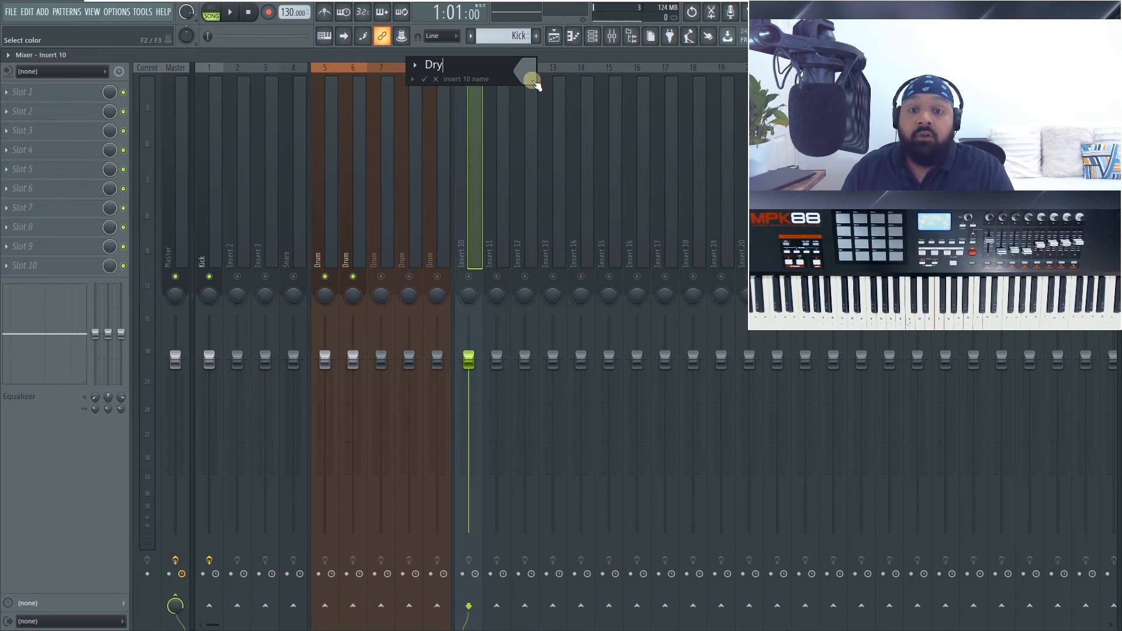
pyautogui.write('Dry Vocal')
pyautogui.press('Tab')
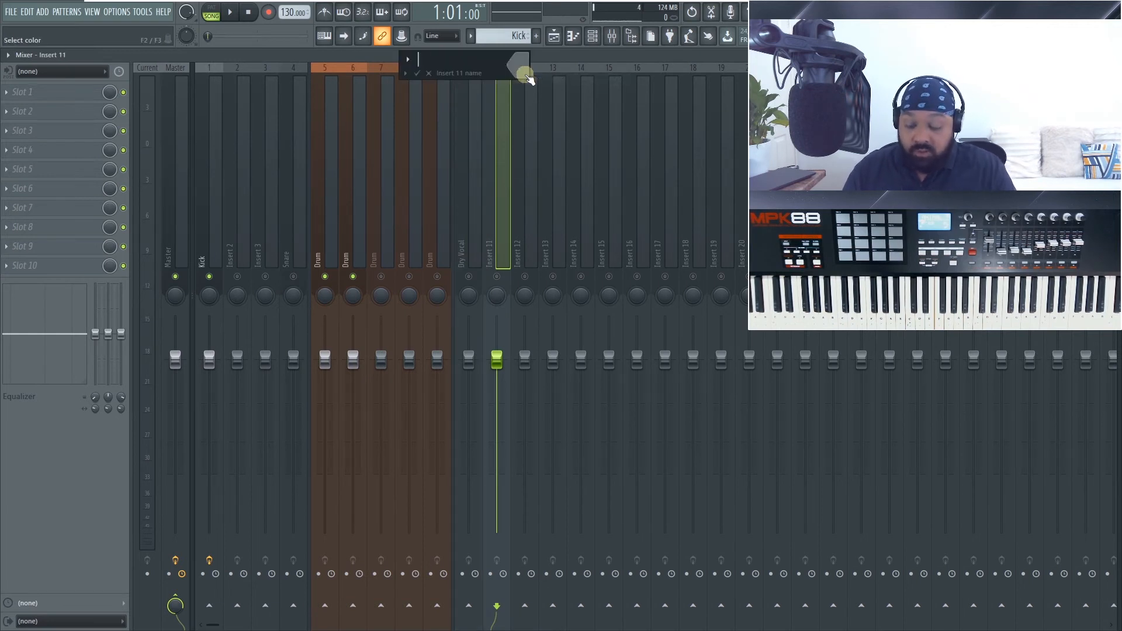
# Step: Rename the Insert 11 track as Wet Vocal and the Insert 12 track as Vocal Bus
pyautogui.click(528, 77)
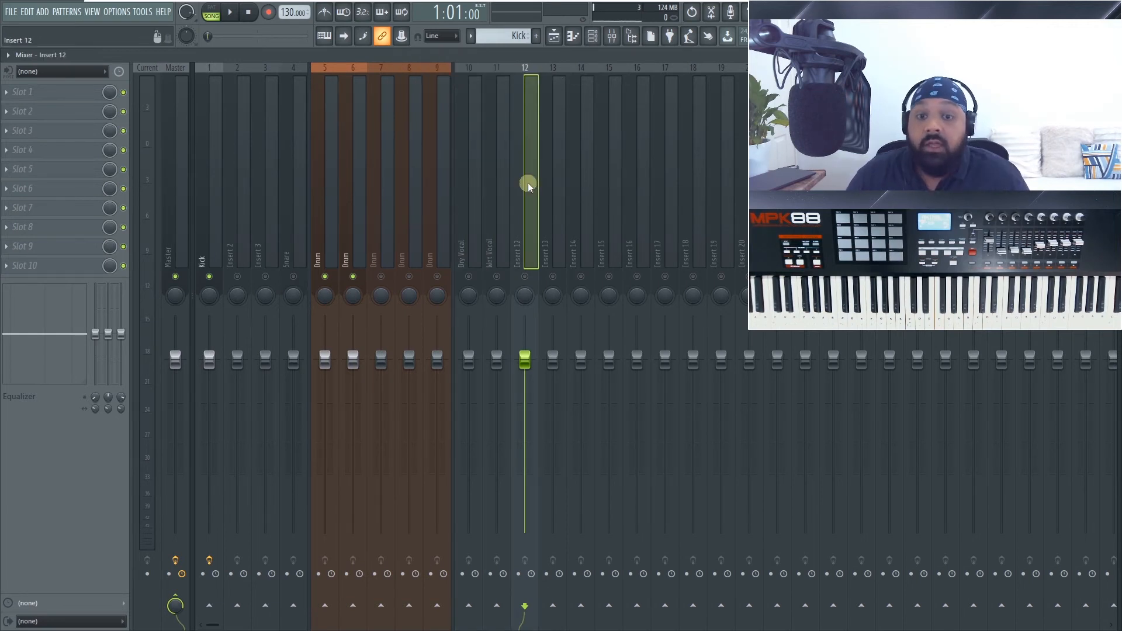
pyautogui.rightClick(526, 183)
pyautogui.click(605, 82)
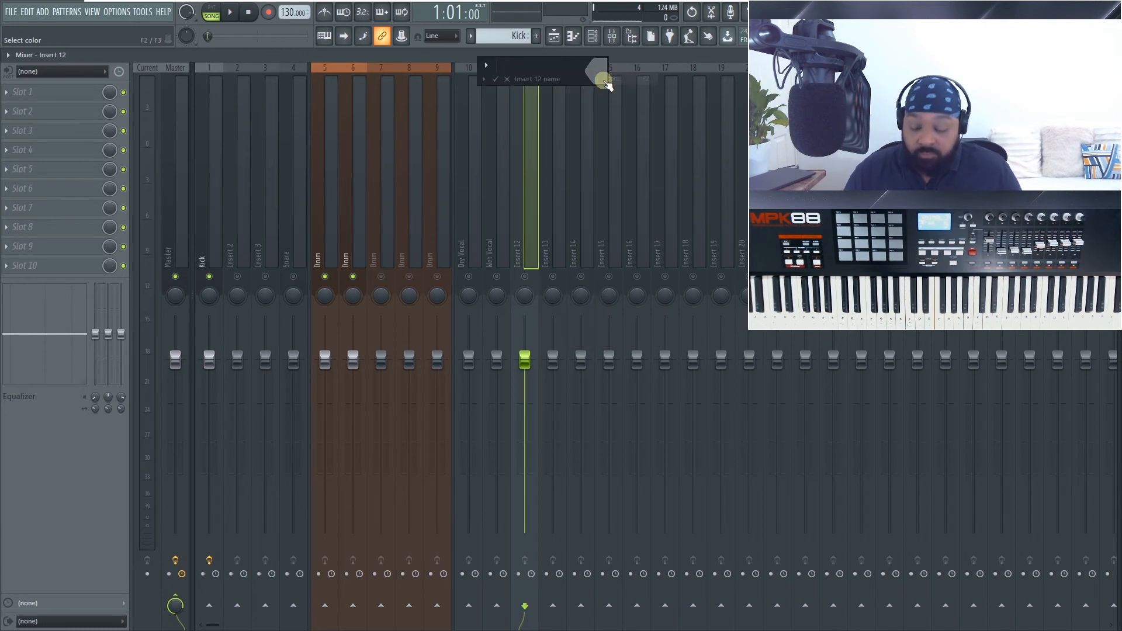
pyautogui.write('Vocal Bus')
pyautogui.press('Return')
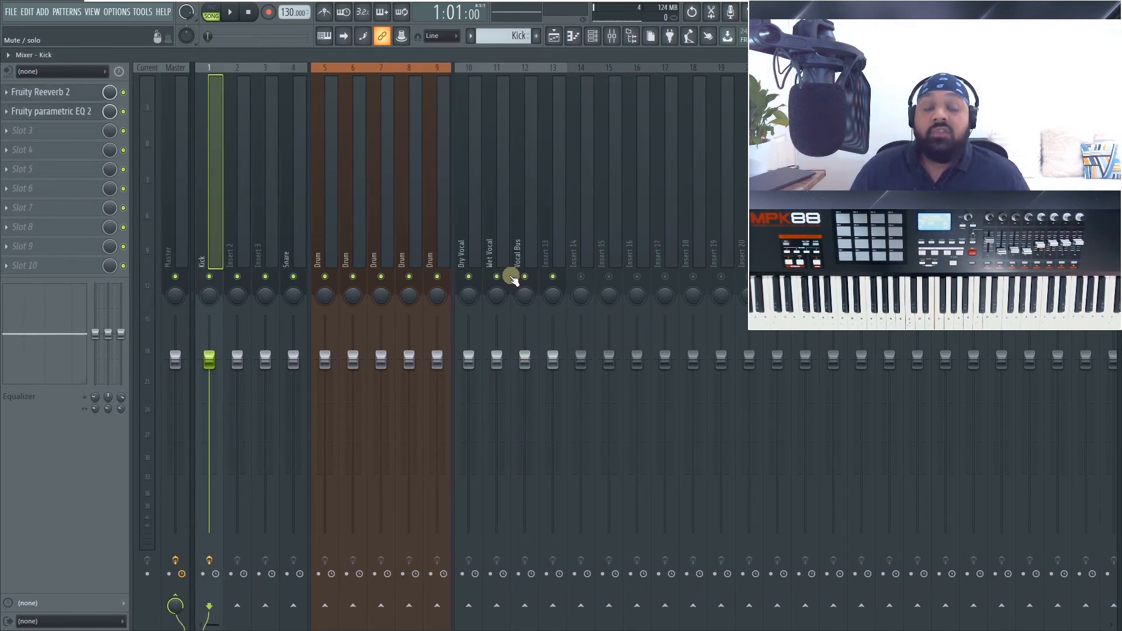
# Step: Select the Dry Vocal, Wet Vocal and Vocal Bus tracks in turn to examine their current routing
pyautogui.click(467, 216)
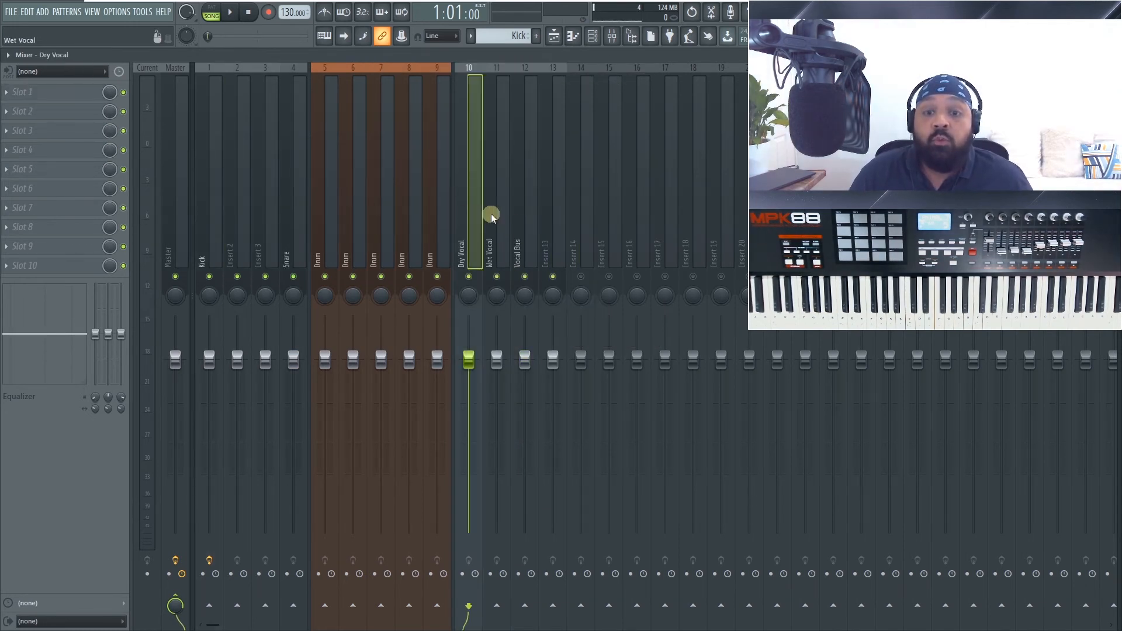
pyautogui.click(498, 219)
pyautogui.click(517, 227)
pyautogui.click(470, 233)
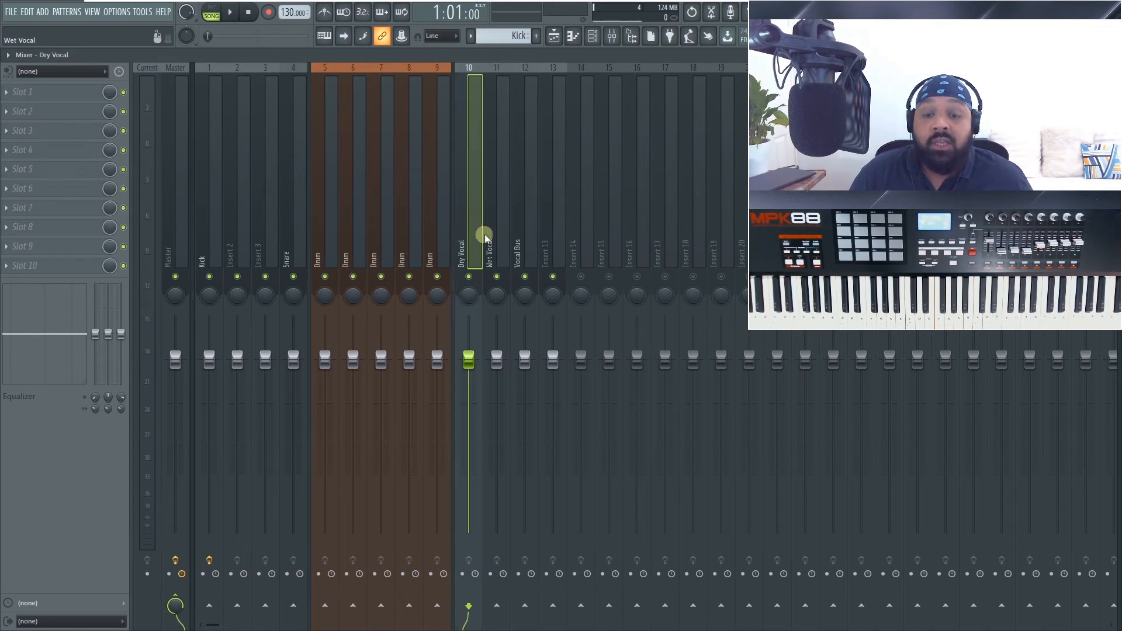
pyautogui.click(490, 237)
pyautogui.click(515, 237)
pyautogui.click(494, 234)
pyautogui.click(467, 231)
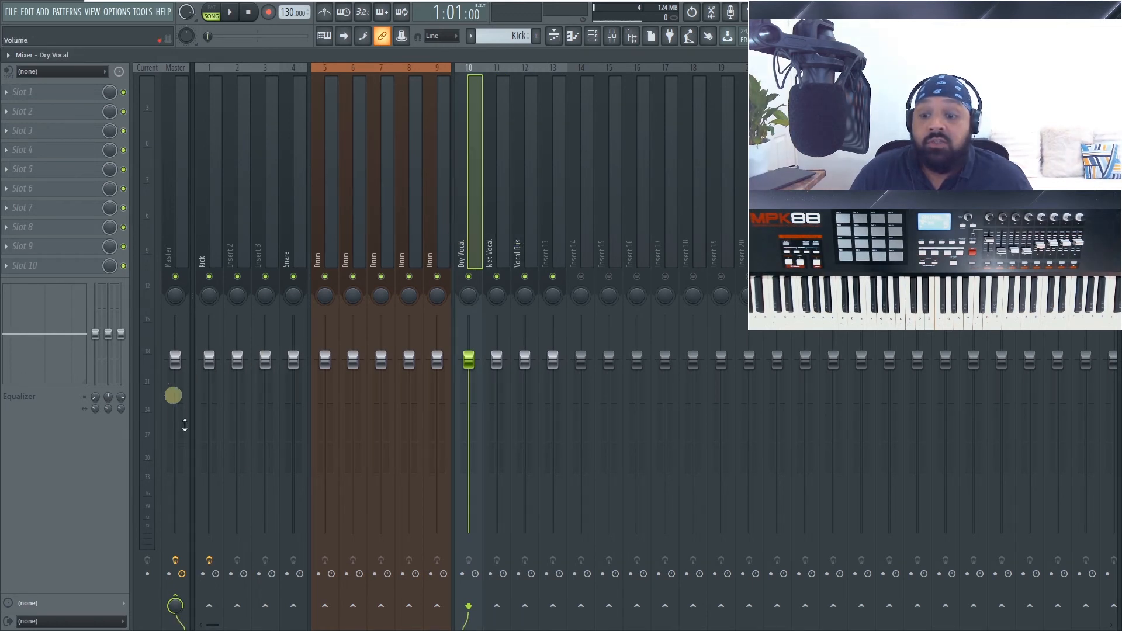
# Step: Route the Dry Vocal track to the Vocal Bus instead of the Master, and restore its original Master-only routing
pyautogui.click(176, 596)
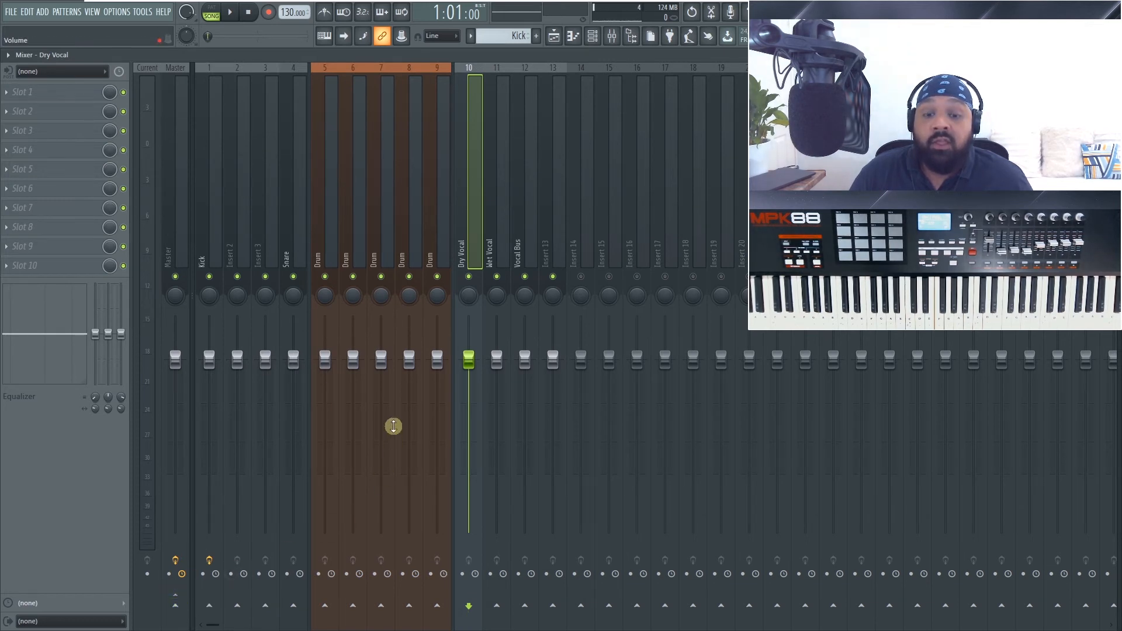
pyautogui.click(523, 608)
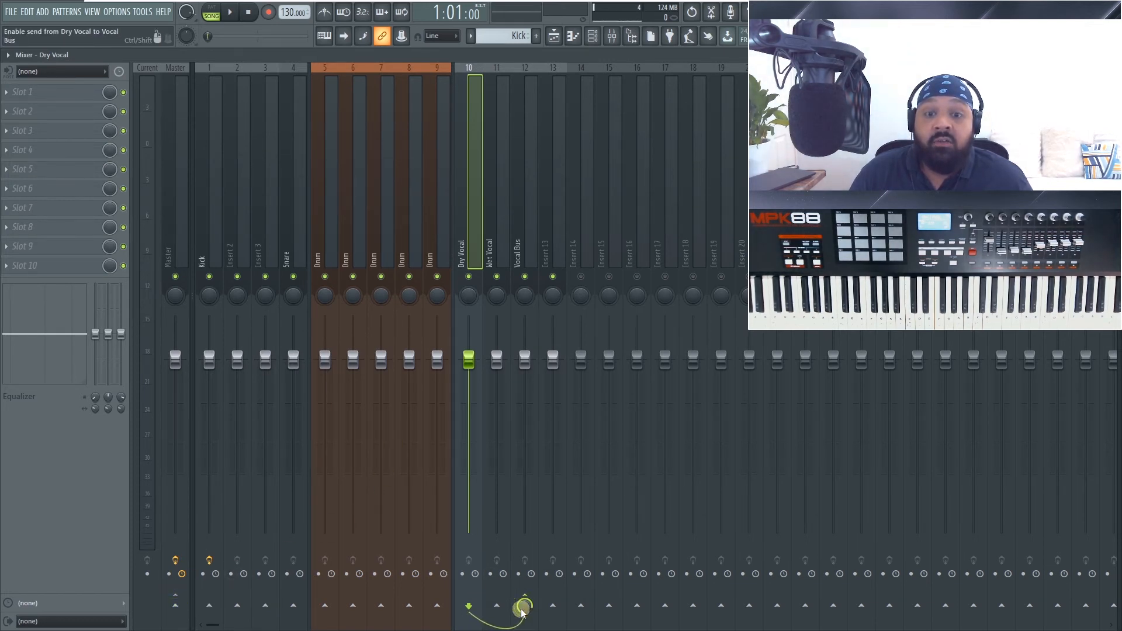
pyautogui.click(516, 251)
pyautogui.click(474, 249)
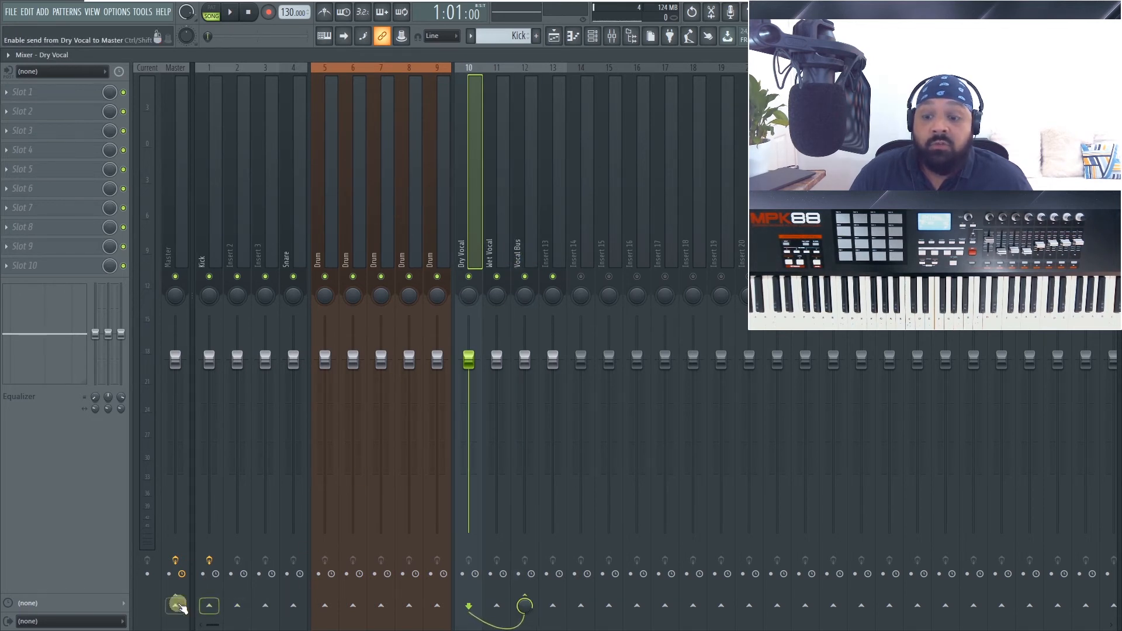
pyautogui.click(177, 606)
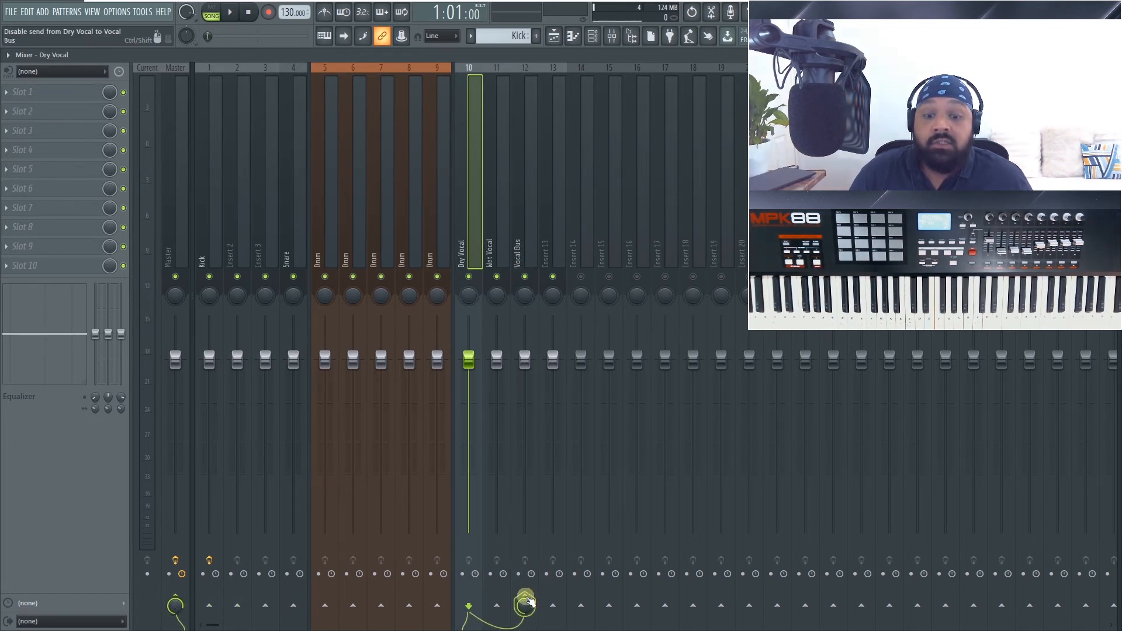
pyautogui.click(525, 603)
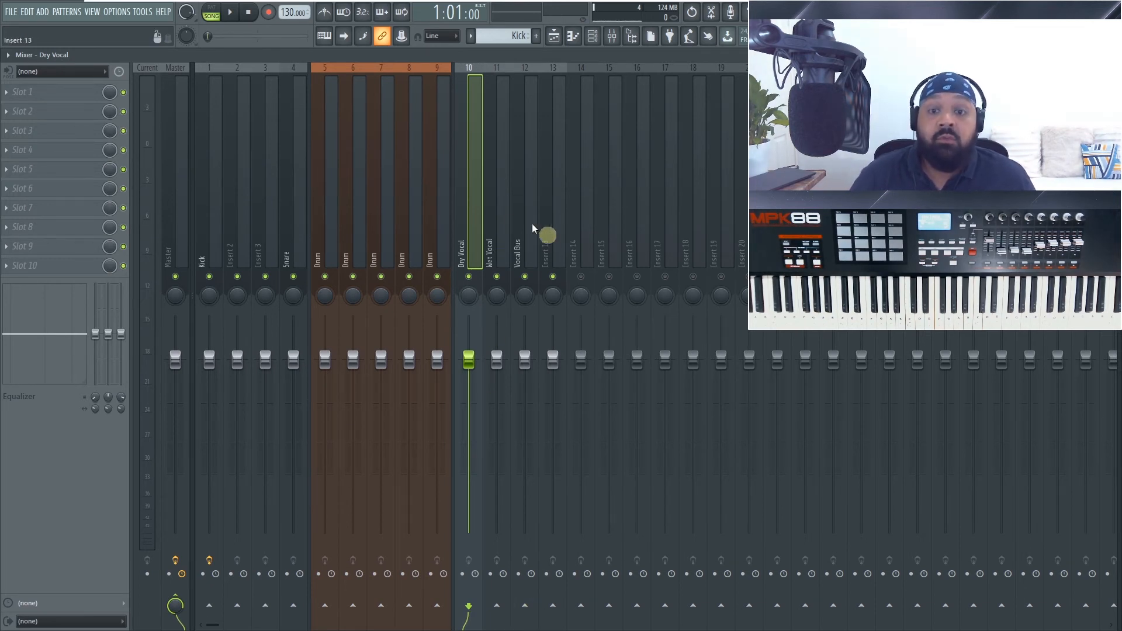
# Step: Sidechain the selected Dry Vocal and Wet Vocal tracks to the Vocal Bus only, and check both tracks' sends
pyautogui.moveTo(476, 233); pyautogui.dragTo(525, 230)
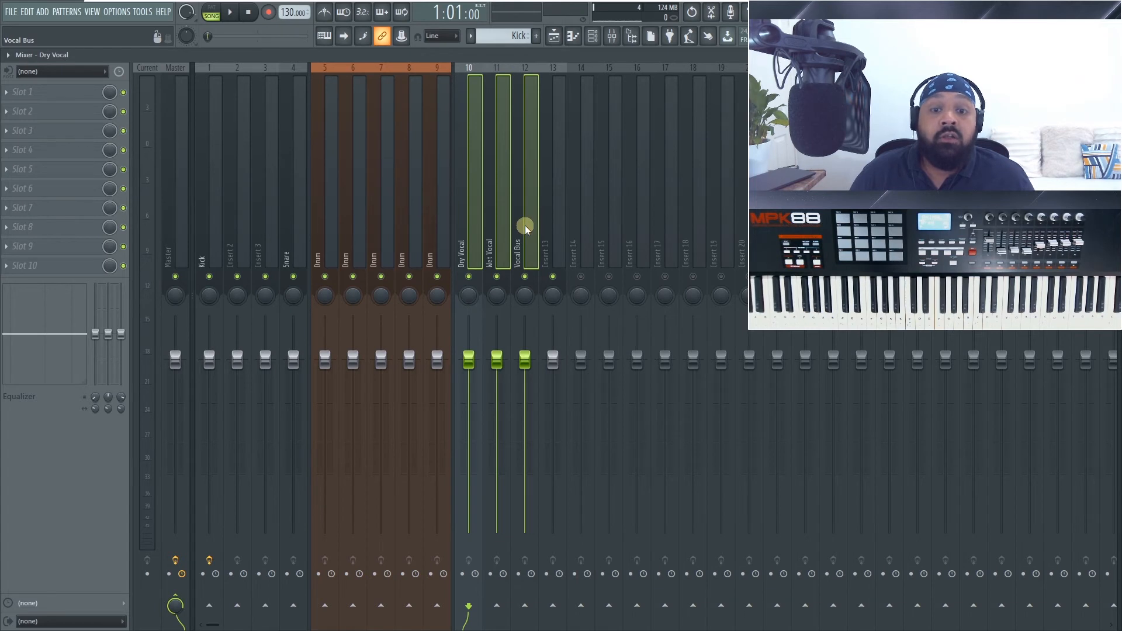
pyautogui.rightClick(529, 202)
pyautogui.moveTo(615, 202)
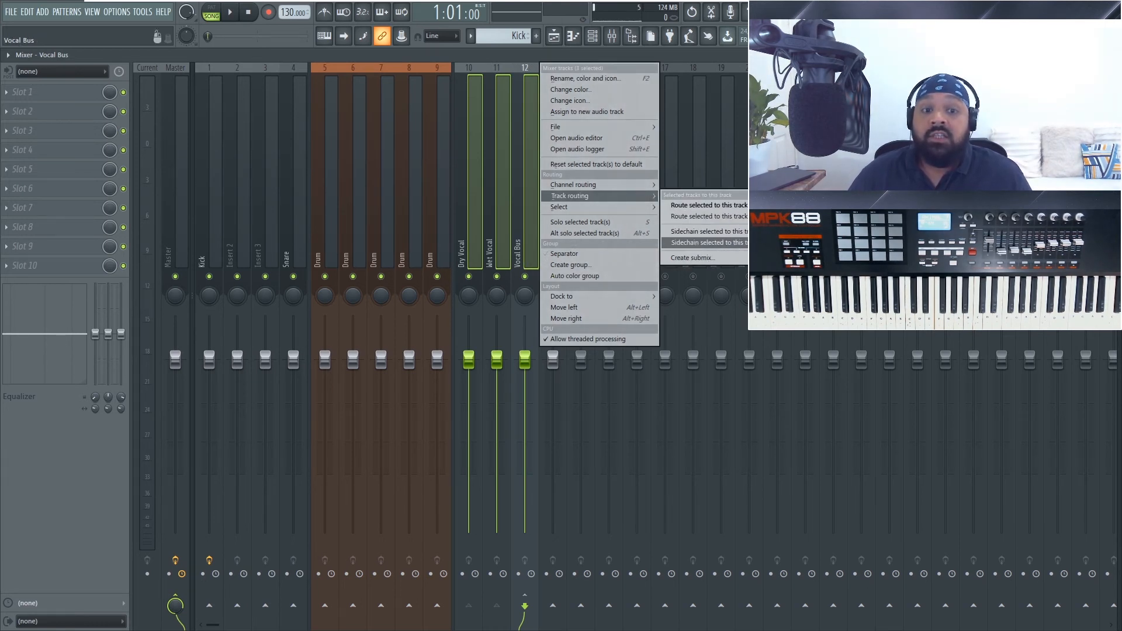
pyautogui.click(704, 243)
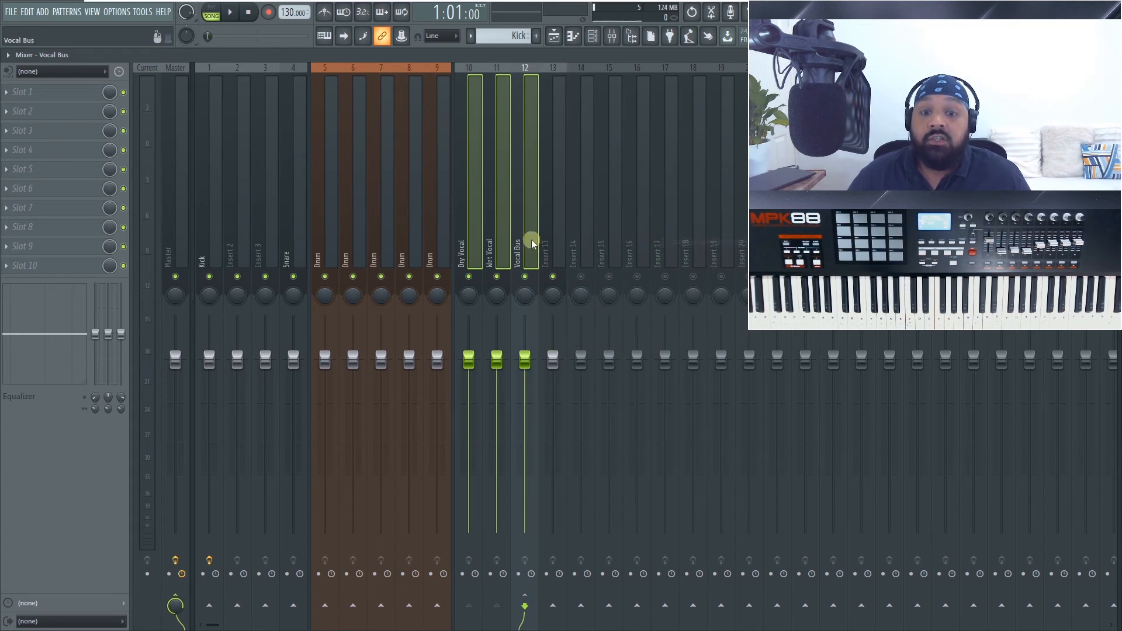
pyautogui.click(494, 233)
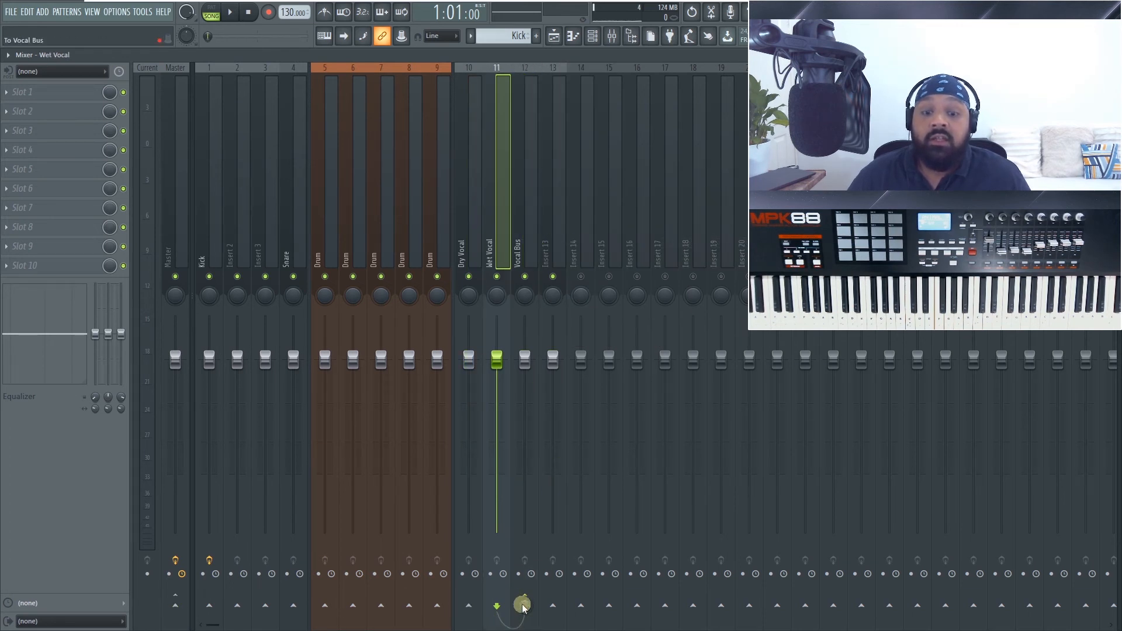
pyautogui.click(476, 251)
# Step: Adjust the send level to the Vocal Bus and reset it to default for both the Wet Vocal and Dry Vocal tracks
pyautogui.moveTo(525, 606); pyautogui.dragTo(506, 449)
pyautogui.click(506, 451)
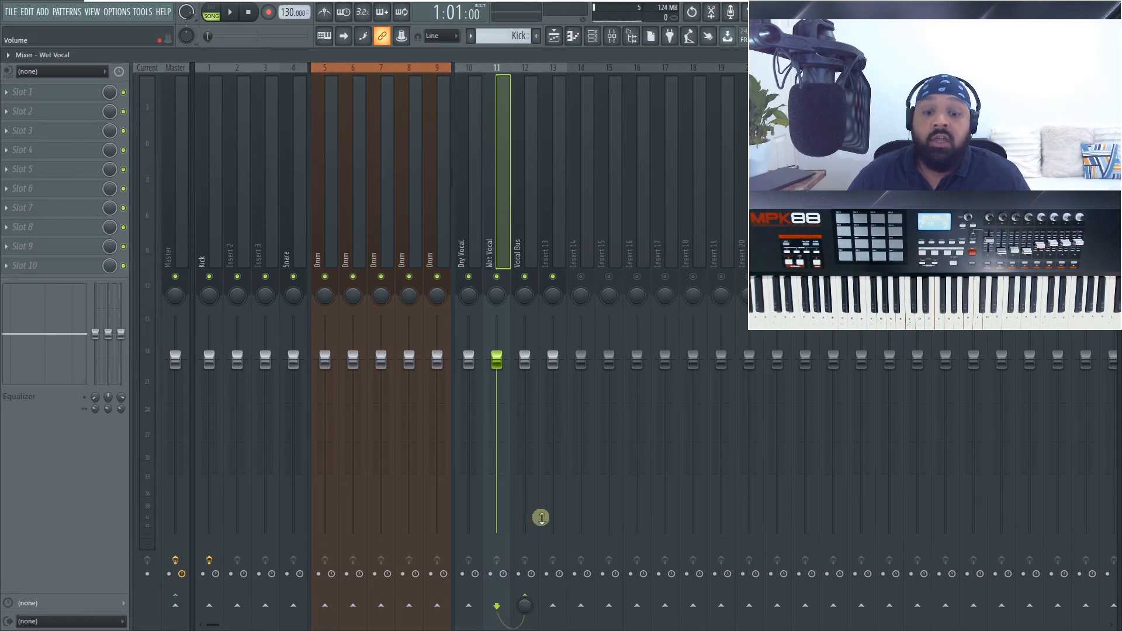
pyautogui.rightClick(521, 609)
pyautogui.click(545, 461)
pyautogui.click(476, 435)
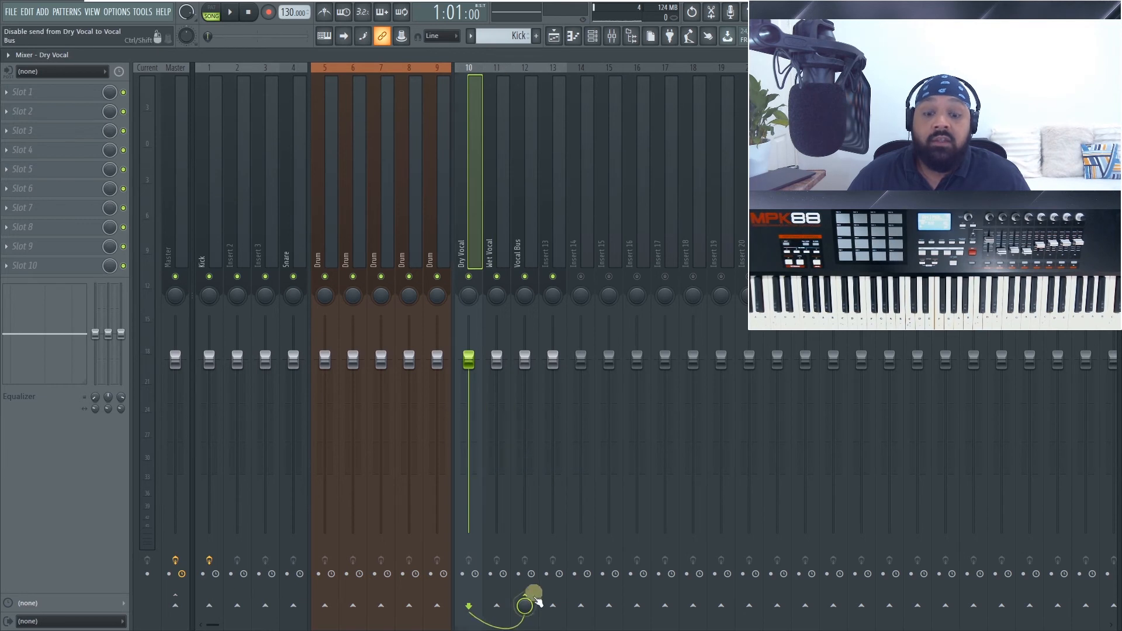
pyautogui.rightClick(527, 605)
pyautogui.click(552, 460)
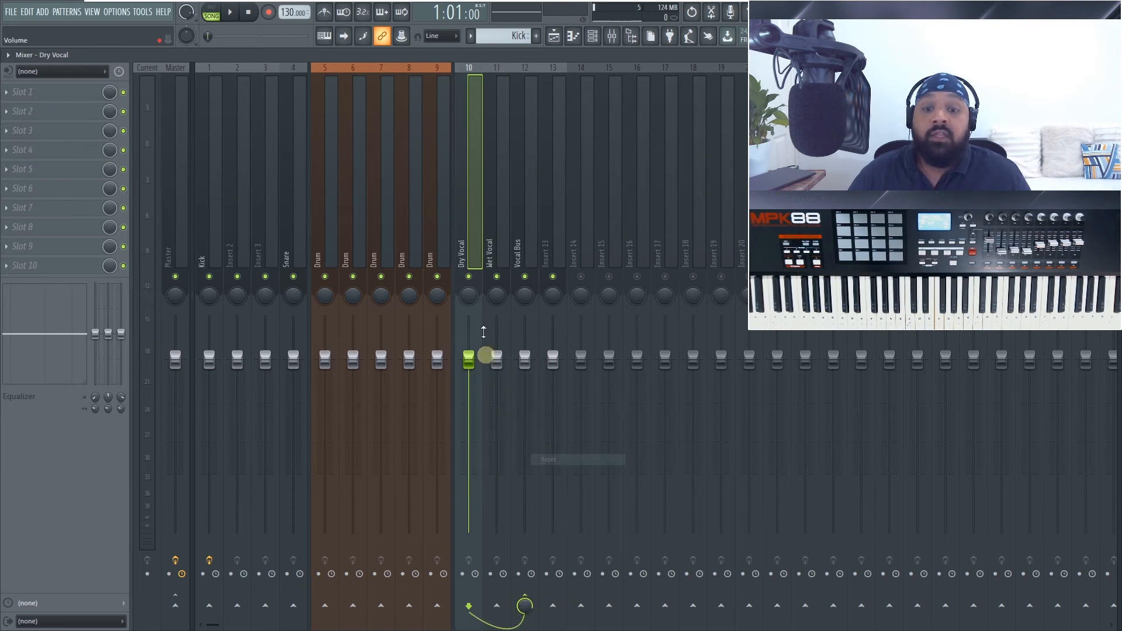
# Step: Select the Dry Vocal, Wet Vocal and Vocal Bus tracks and route the selection to the Vocal Bus
pyautogui.keyDown('shift'); pyautogui.click(512, 231); pyautogui.keyUp('shift')
pyautogui.rightClick(523, 240)
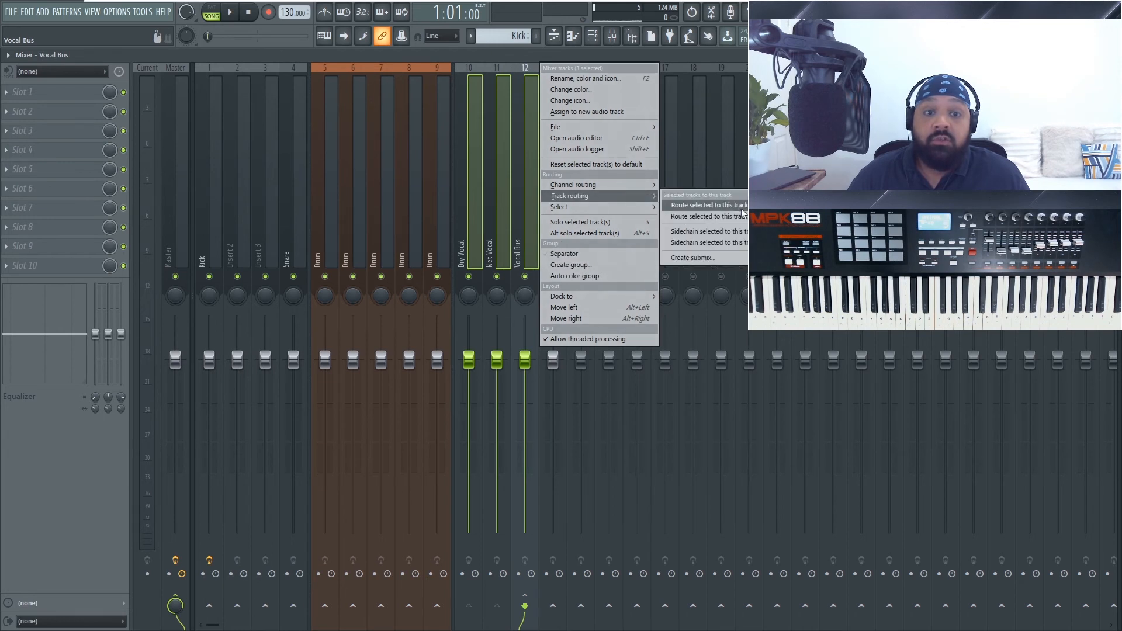
pyautogui.click(714, 205)
# Step: Switch between the Wet Vocal, Dry Vocal and Vocal Bus tracks to examine how their signals are routed
pyautogui.click(494, 237)
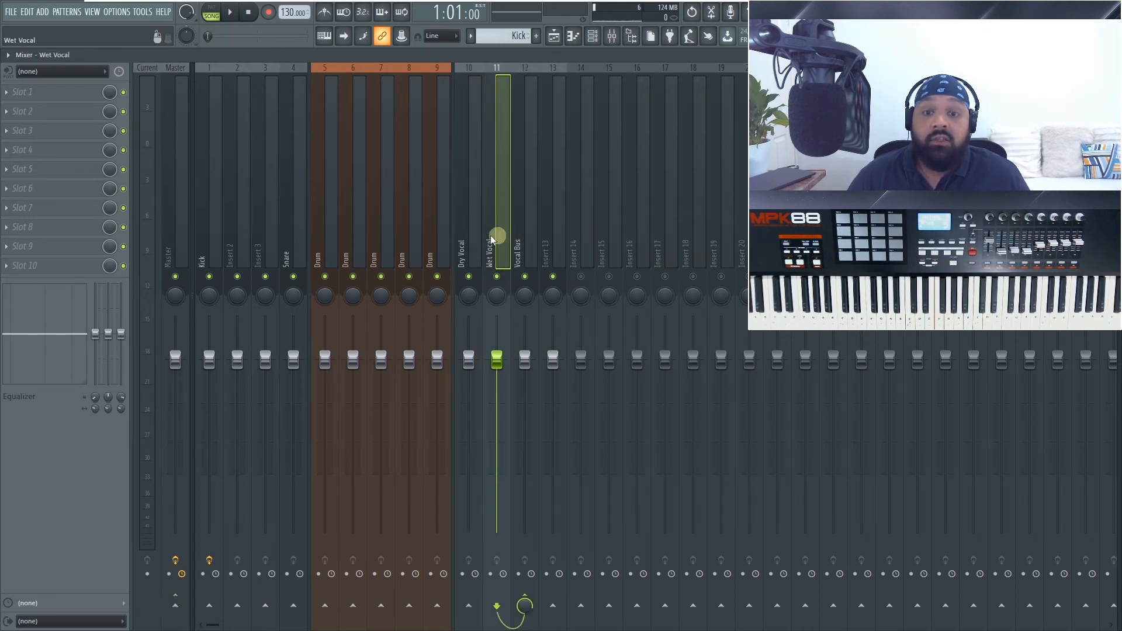
pyautogui.click(476, 238)
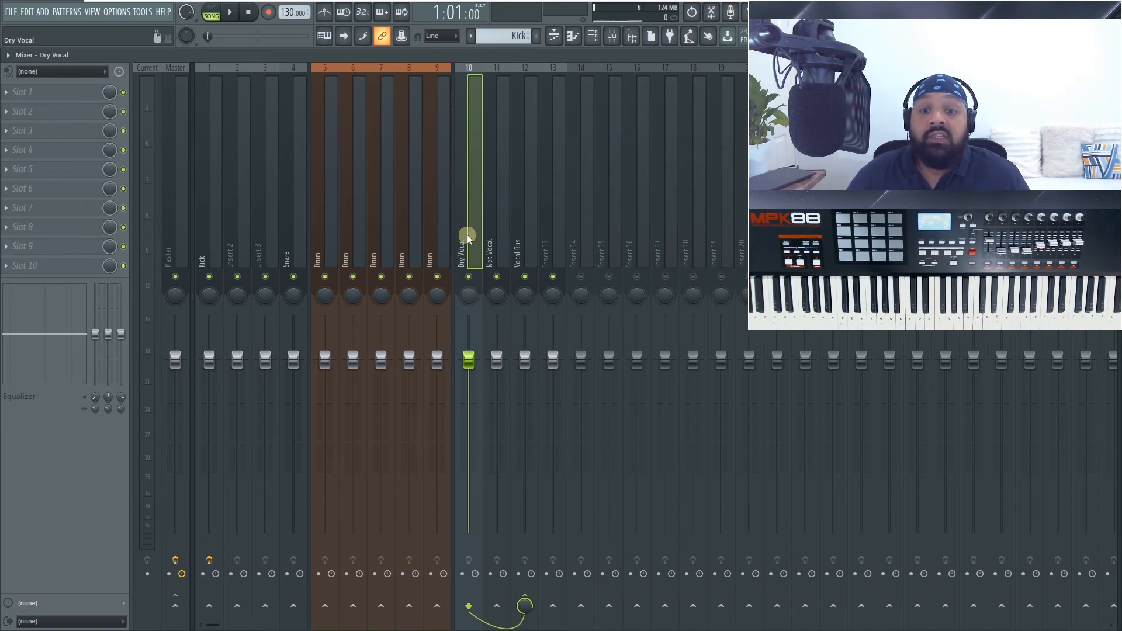
pyautogui.click(493, 234)
pyautogui.click(475, 241)
pyautogui.click(493, 240)
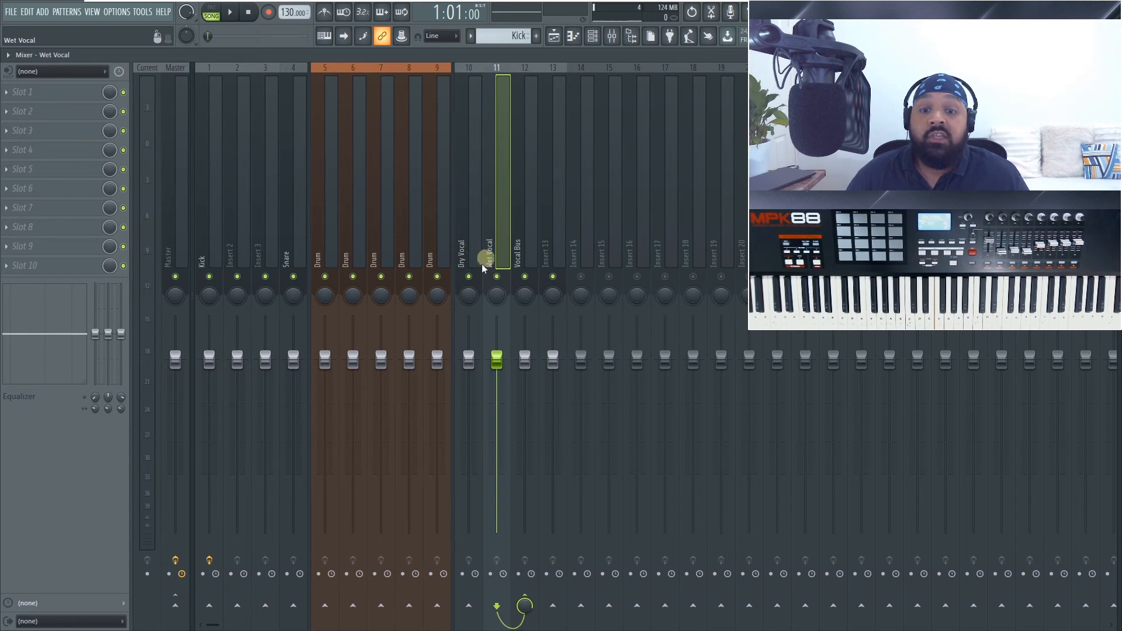
pyautogui.click(465, 241)
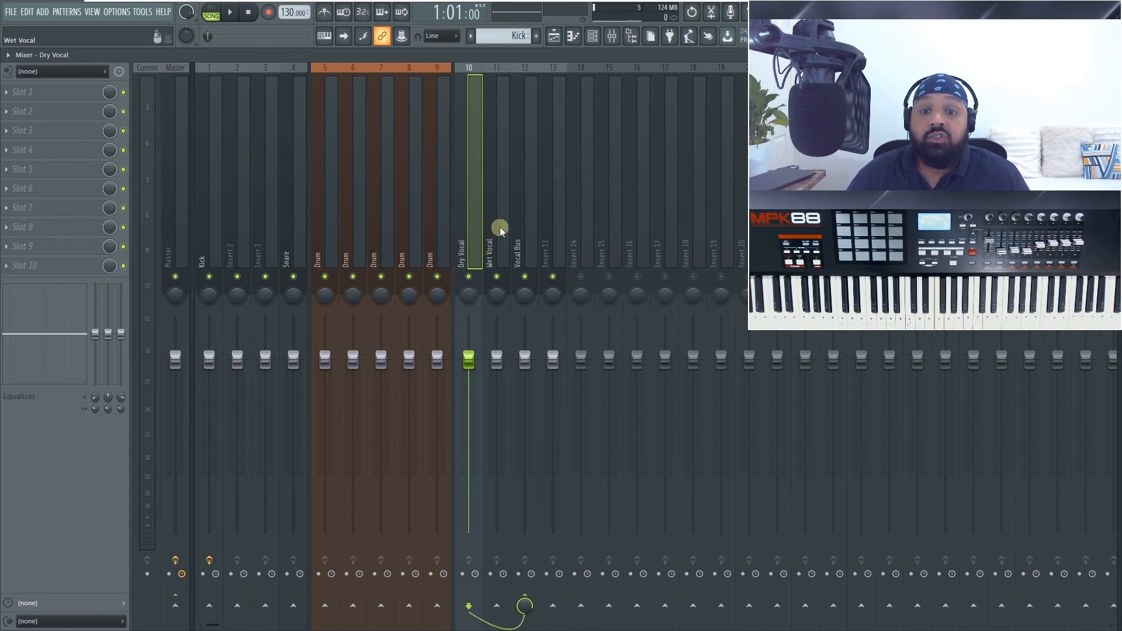
pyautogui.click(503, 228)
pyautogui.click(519, 231)
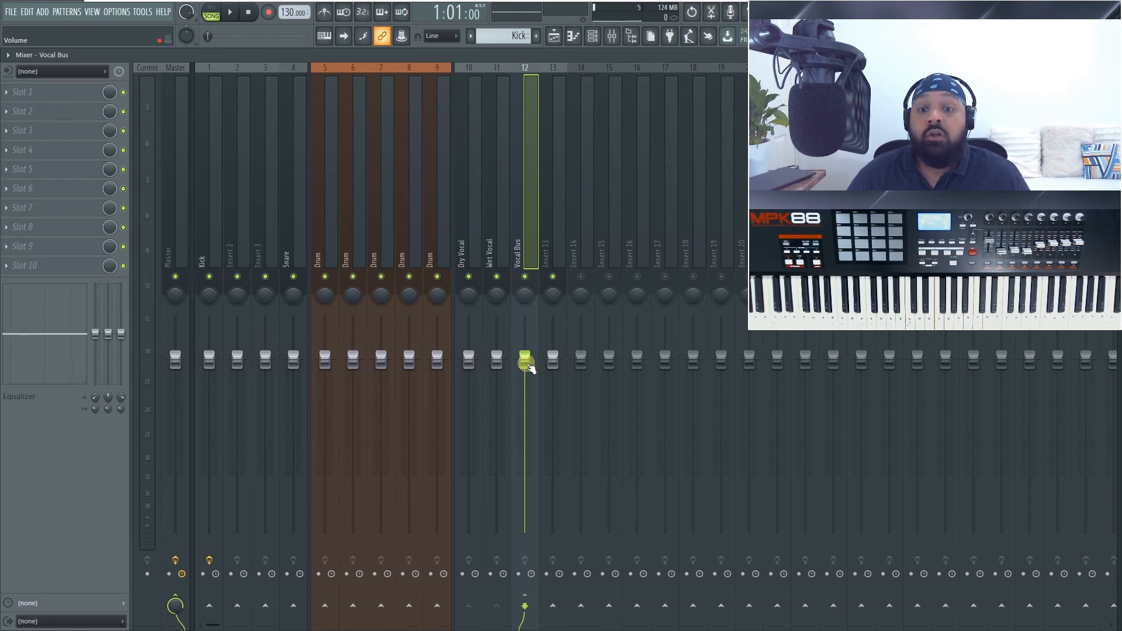
pyautogui.click(496, 179)
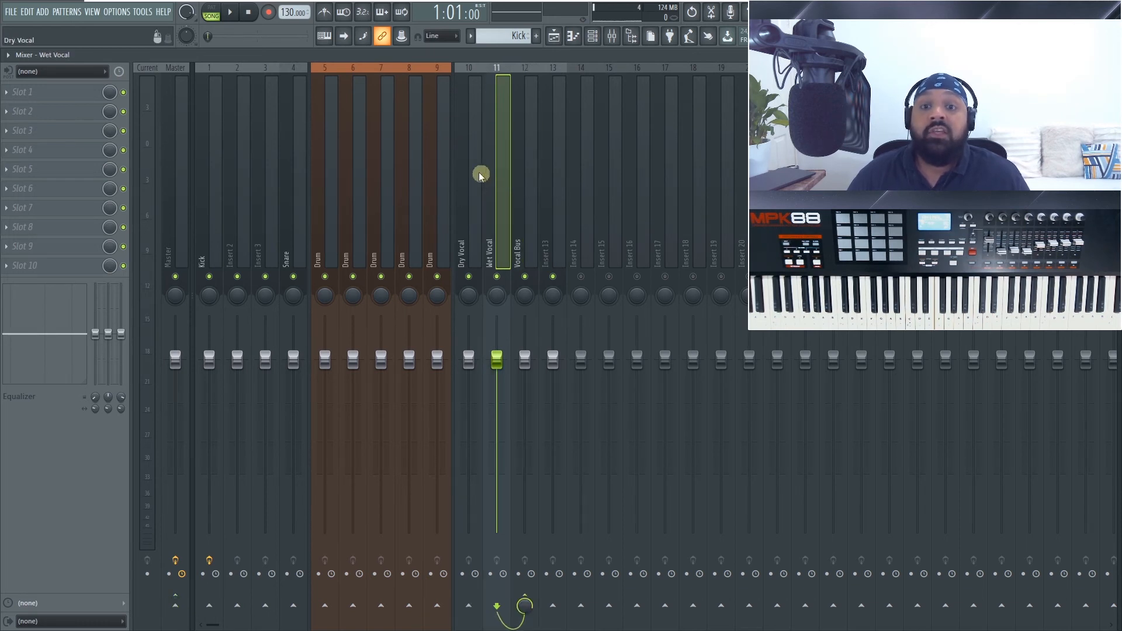
# Step: Move the Dry Vocal track's volume fader up and down, leaving it slightly below the neighbouring tracks' faders
pyautogui.click(474, 205)
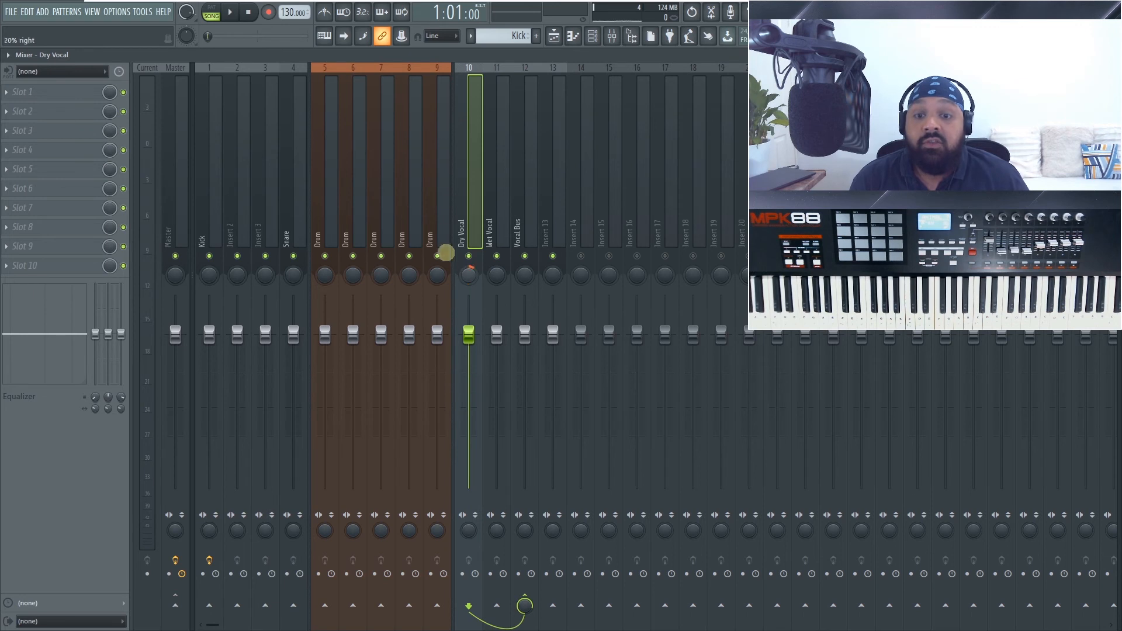
pyautogui.moveTo(468, 335); pyautogui.dragTo(469, 305)
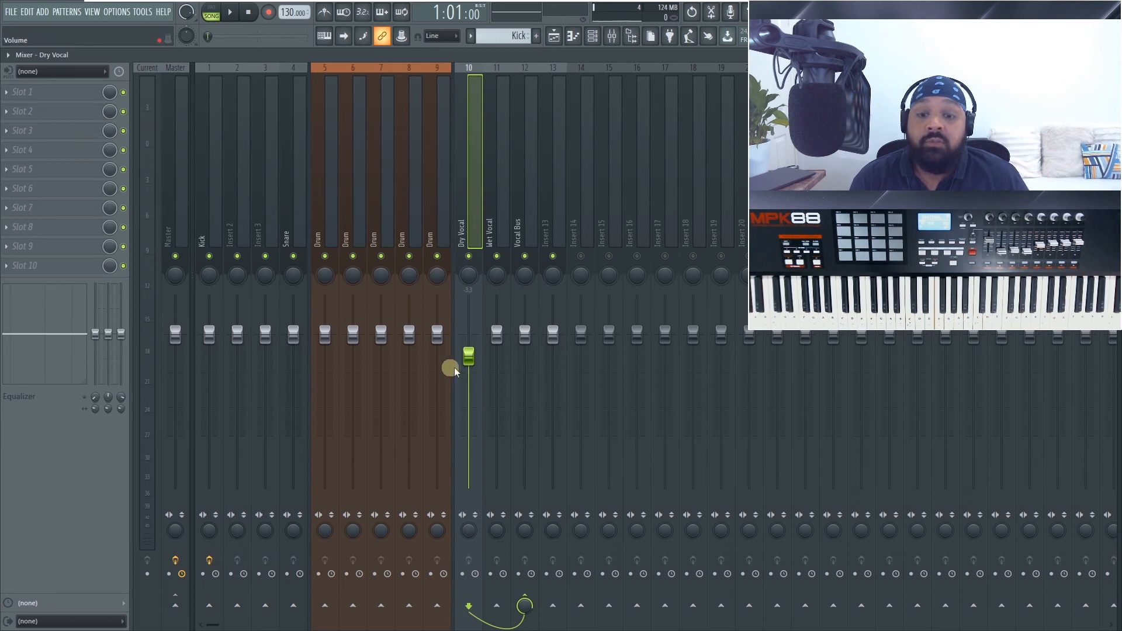
pyautogui.moveTo(469, 357)
pyautogui.mouseDown()
pyautogui.moveTo(463, 552)
pyautogui.moveTo(469, 332)
pyautogui.moveTo(470, 341)
pyautogui.mouseUp()
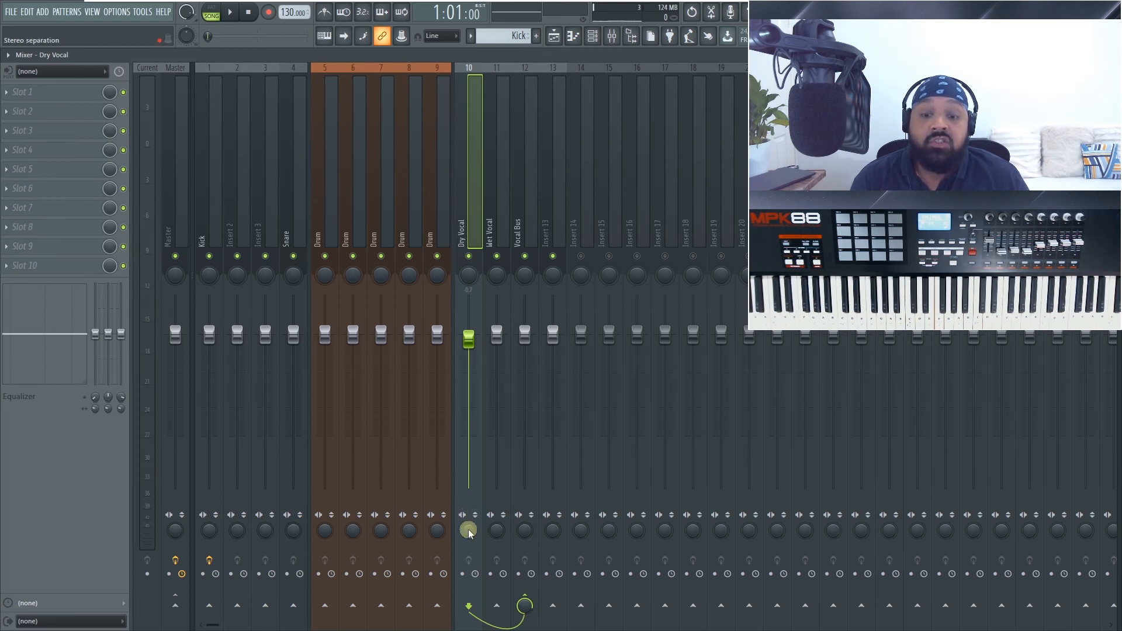
# Step: Turn the Dry Vocal track's stereo separation to 100% separated, reset it, and turn it the opposite way
pyautogui.moveTo(469, 531); pyautogui.dragTo(477, 37)
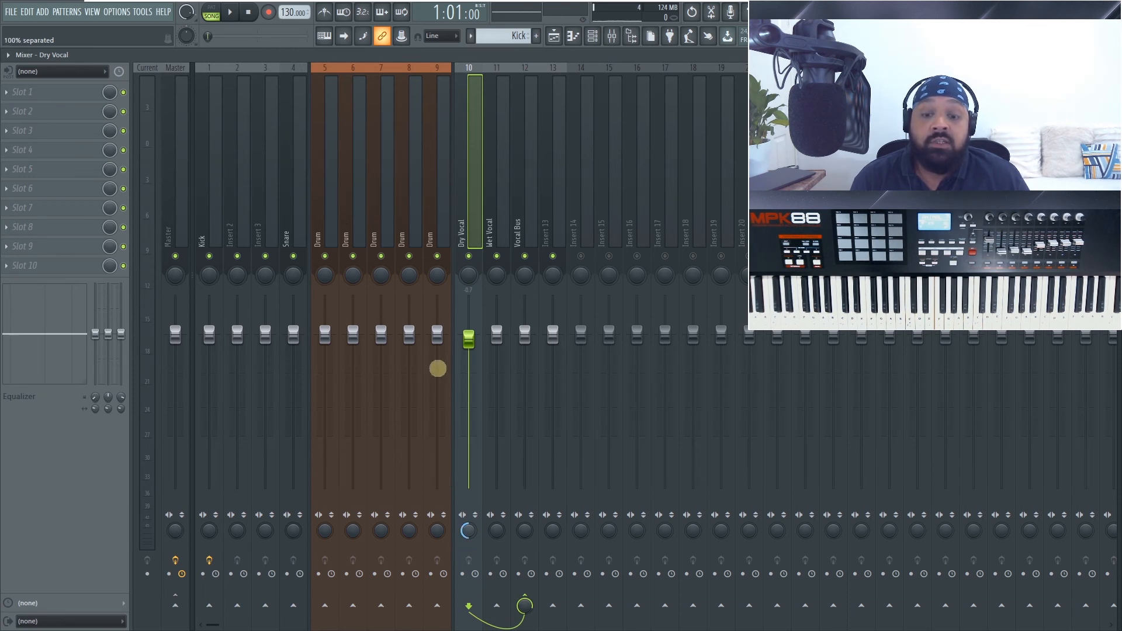
pyautogui.keyDown('alt'); pyautogui.click(470, 529); pyautogui.keyUp('alt')
pyautogui.moveTo(461, 447); pyautogui.dragTo(469, 316)
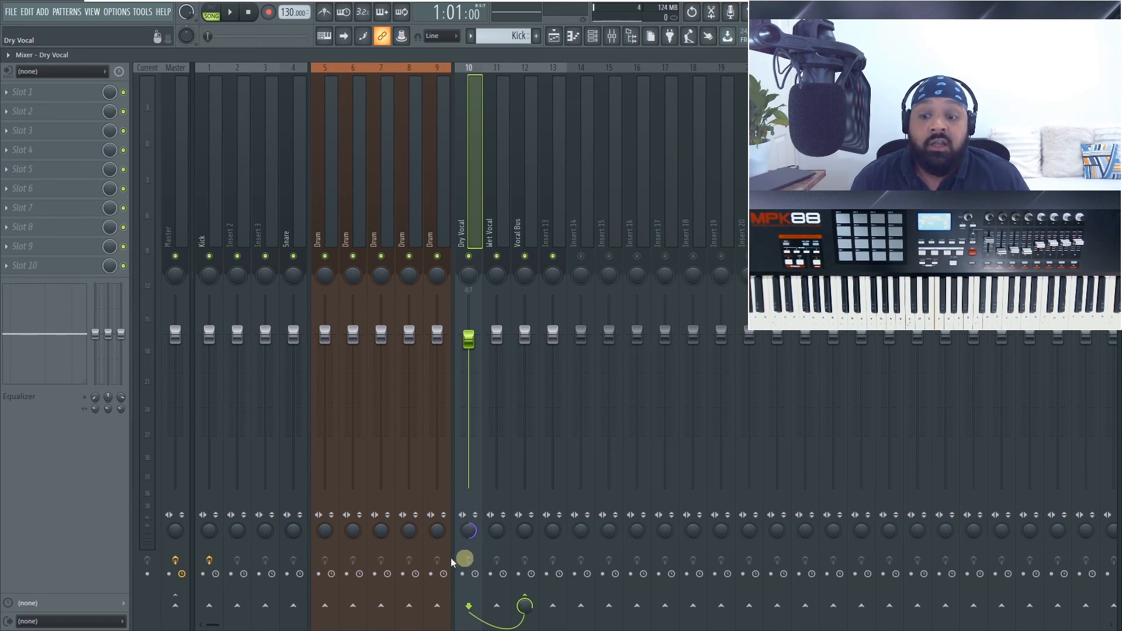
# Step: Switch between the Kick, Dry Vocal, Wet Vocal and Vocal Bus tracks to compare their routing and settings
pyautogui.click(205, 228)
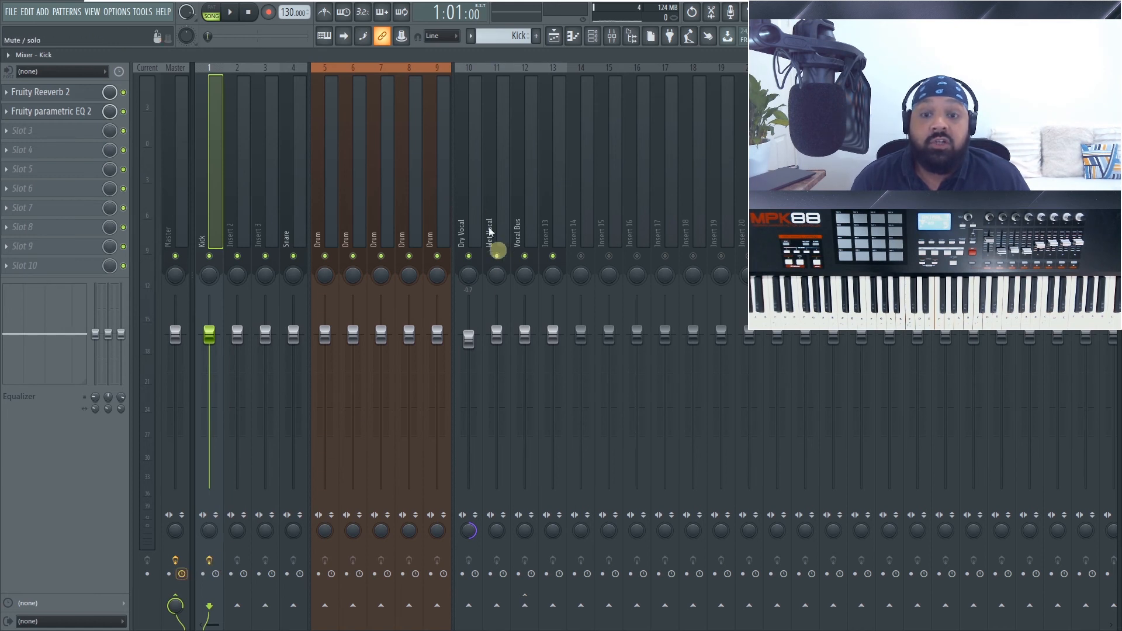
pyautogui.click(469, 204)
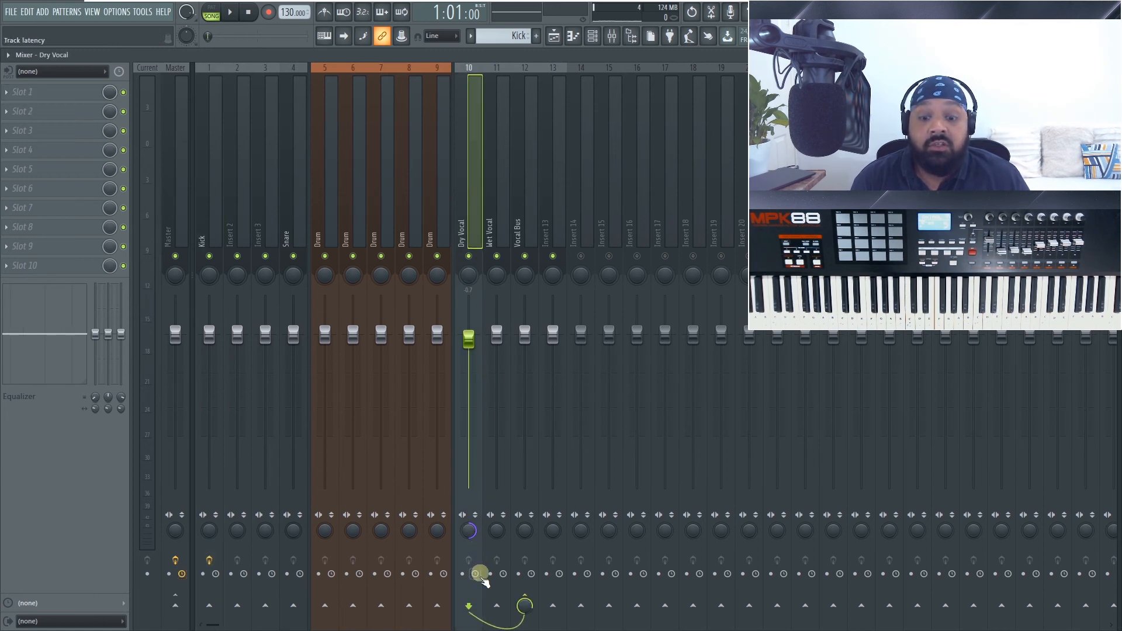
pyautogui.click(493, 208)
pyautogui.click(463, 215)
pyautogui.click(498, 219)
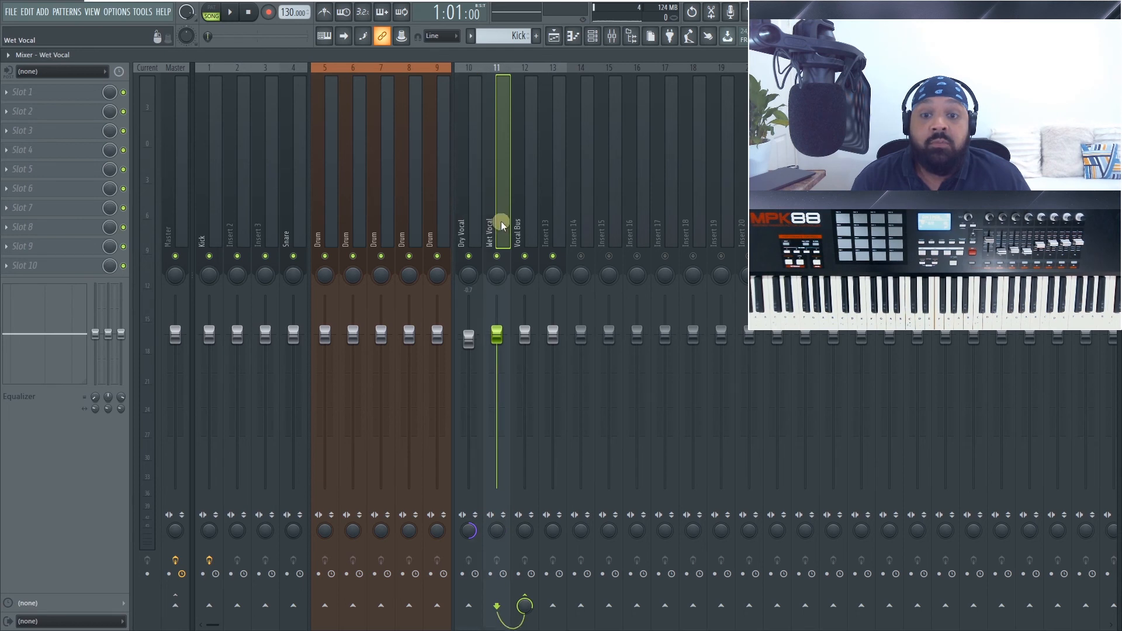
pyautogui.click(520, 217)
pyautogui.click(487, 209)
pyautogui.click(479, 323)
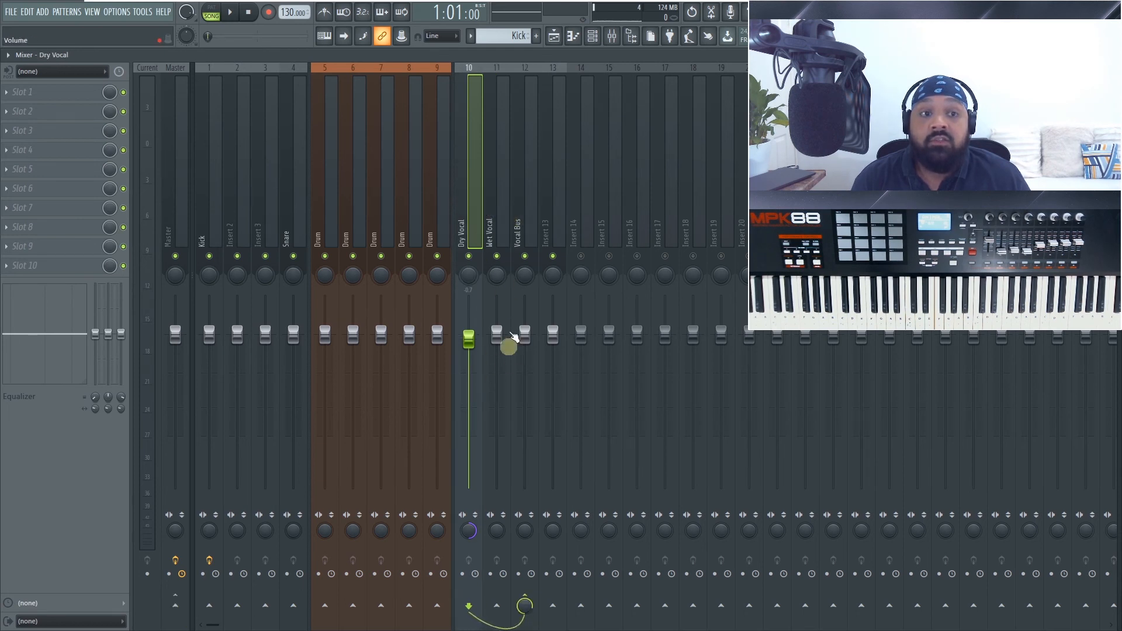
# Step: Review the options of the Dry Vocal volume fader and the track's renaming option, close them unchanged, and reselect the Kick track
pyautogui.rightClick(474, 348)
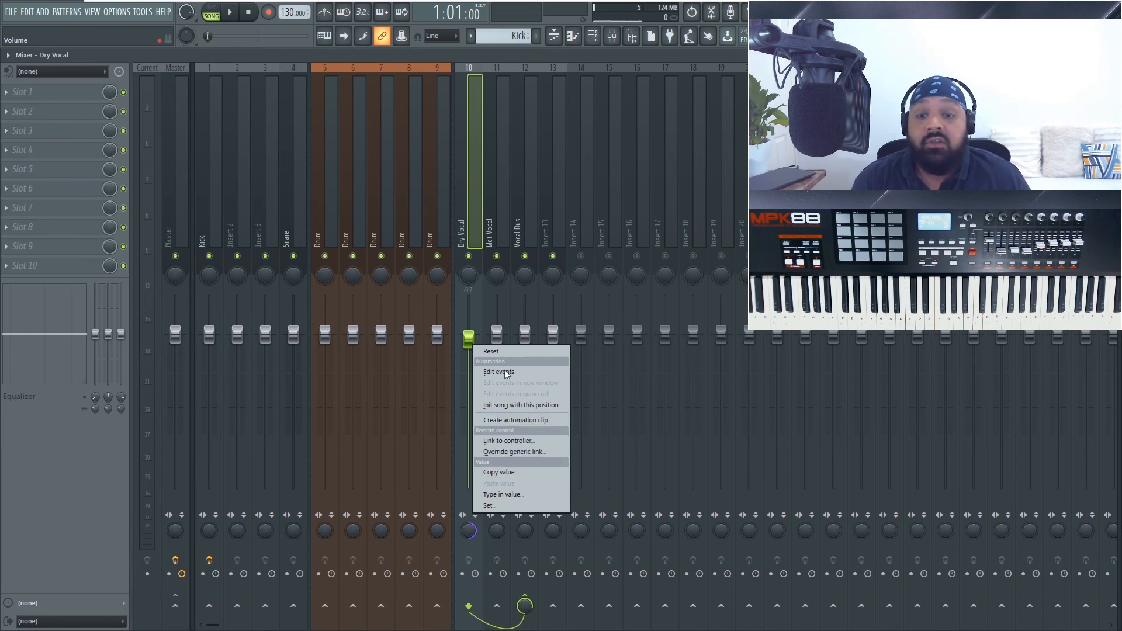
pyautogui.click(475, 342)
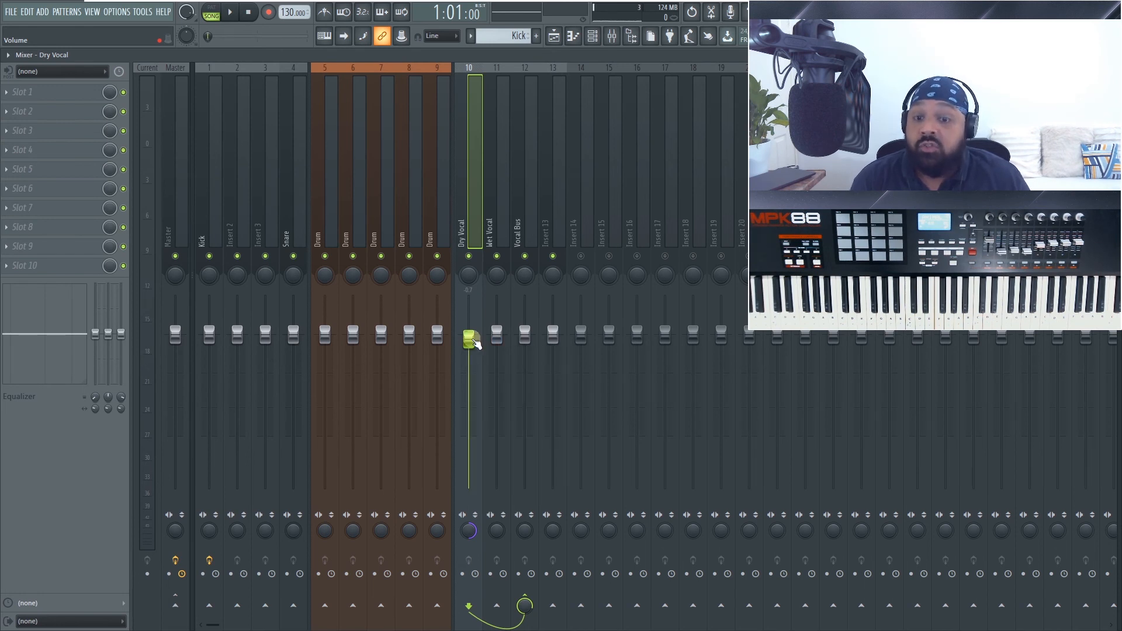
pyautogui.rightClick(470, 230)
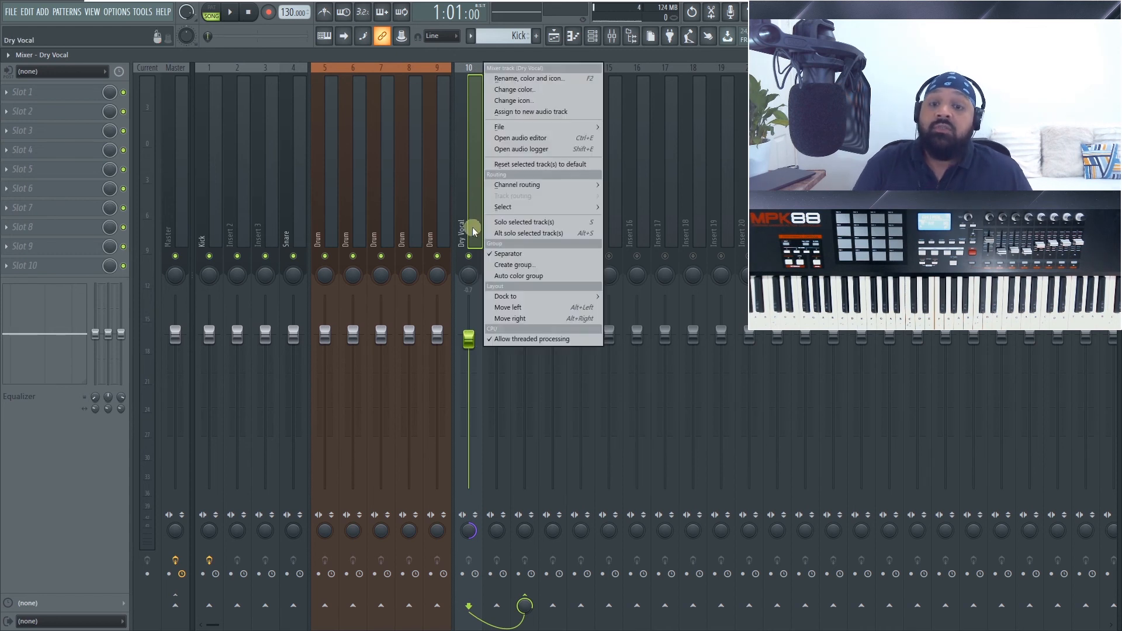
pyautogui.click(530, 79)
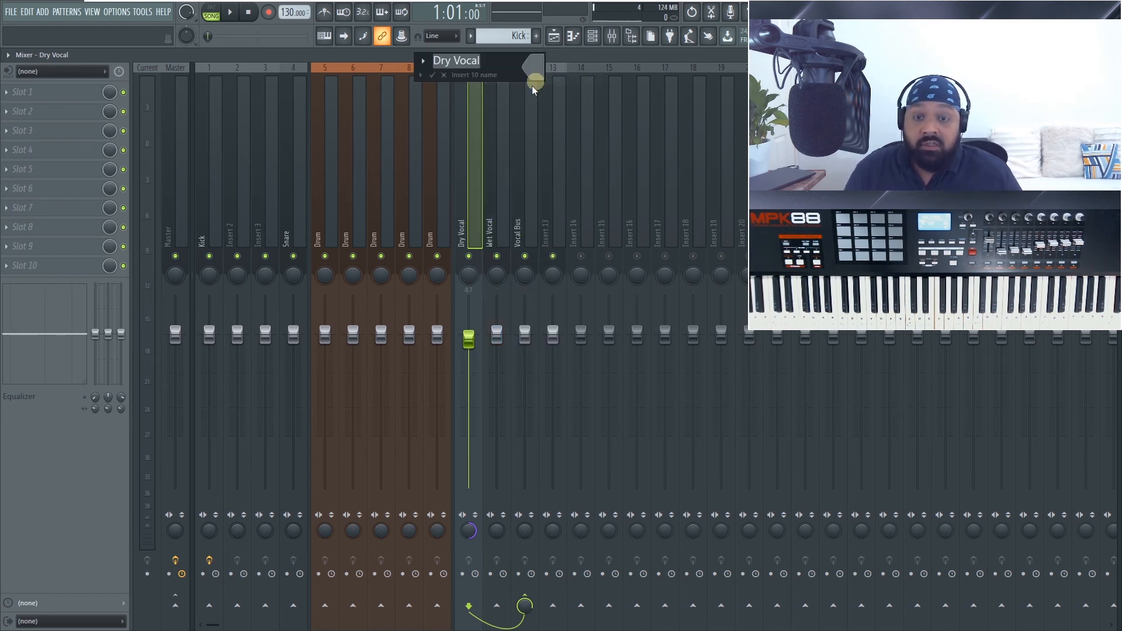
pyautogui.click(533, 90)
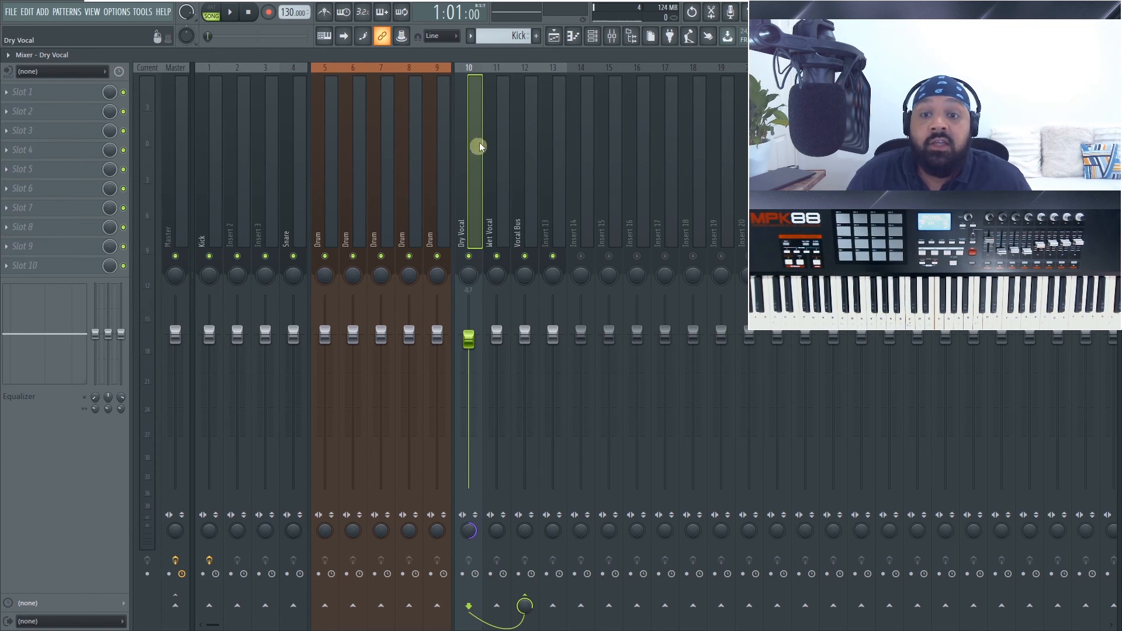
pyautogui.click(224, 139)
pyautogui.click(208, 138)
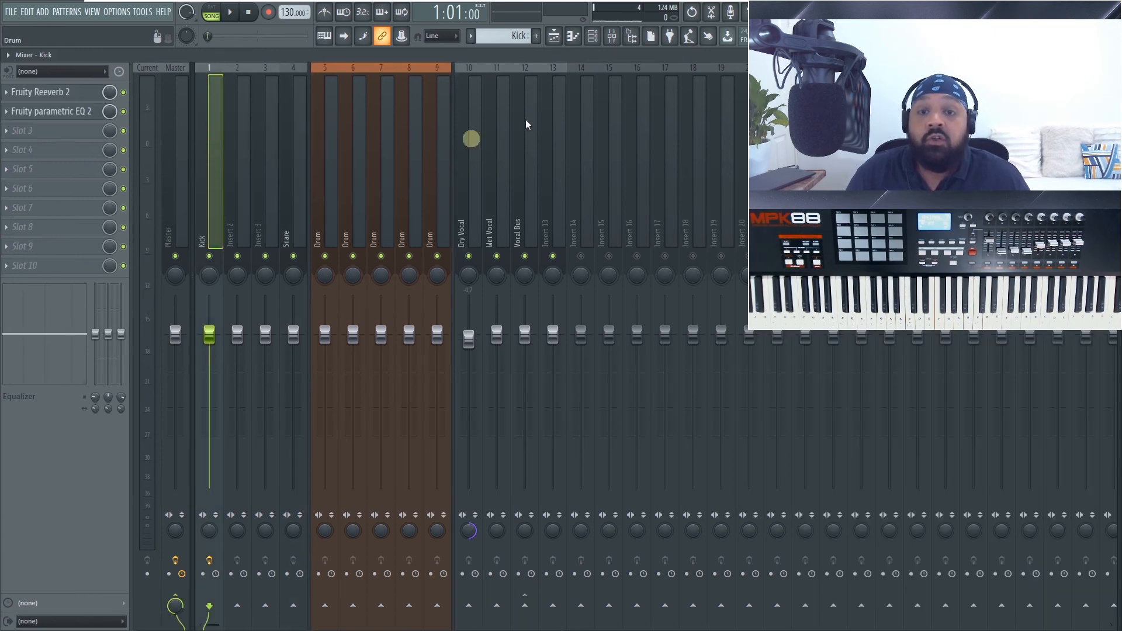
# Step: Bring up the channel rack and route the 909 Crash channel to mixer track 5 and 909 Crash #2 to mixer track 13
pyautogui.click(593, 36)
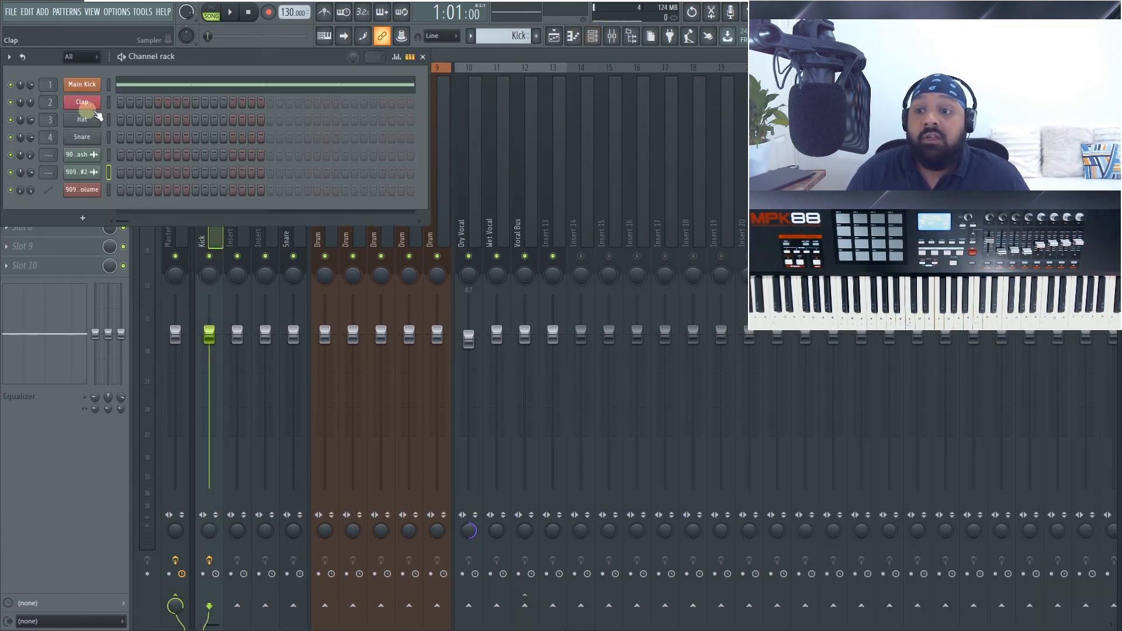
pyautogui.moveTo(257, 59); pyautogui.dragTo(466, 326)
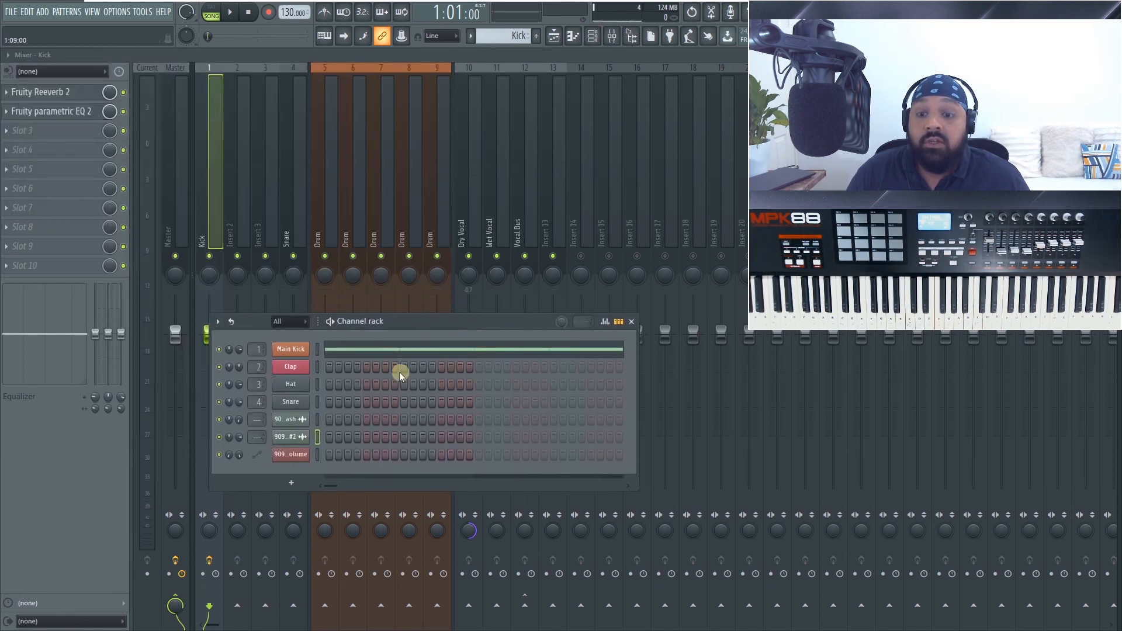
pyautogui.moveTo(253, 419); pyautogui.dragTo(266, 399)
pyautogui.click(288, 438)
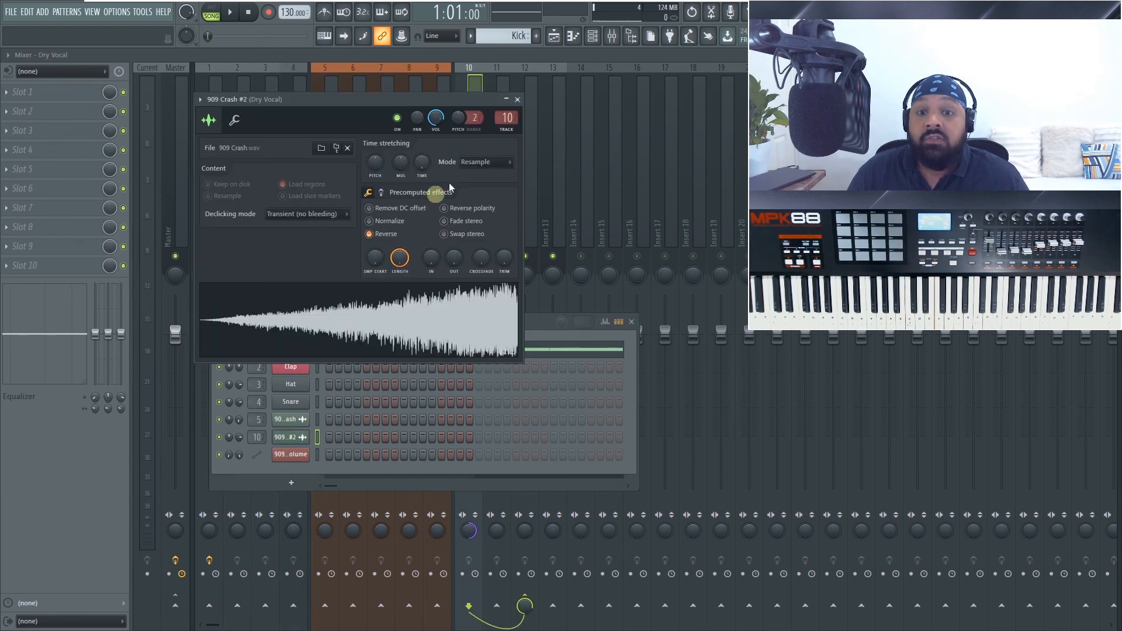
pyautogui.click(506, 131)
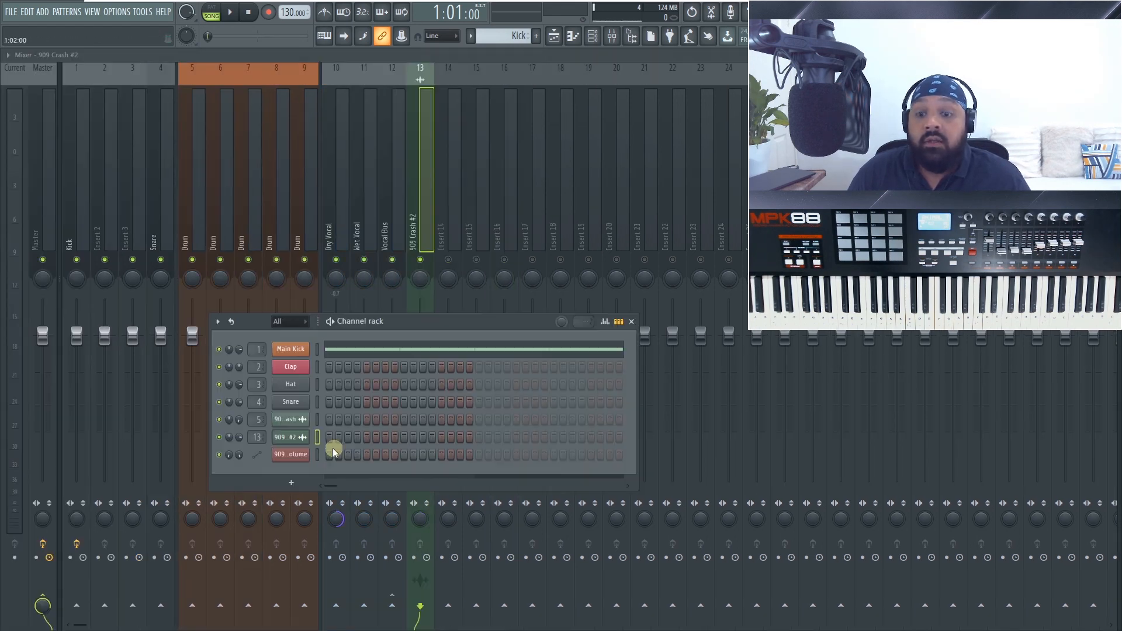
# Step: Clone the 909 Crash #2 channel and, after resetting the clone's mixer target, link it to mixer track 15
pyautogui.rightClick(303, 437)
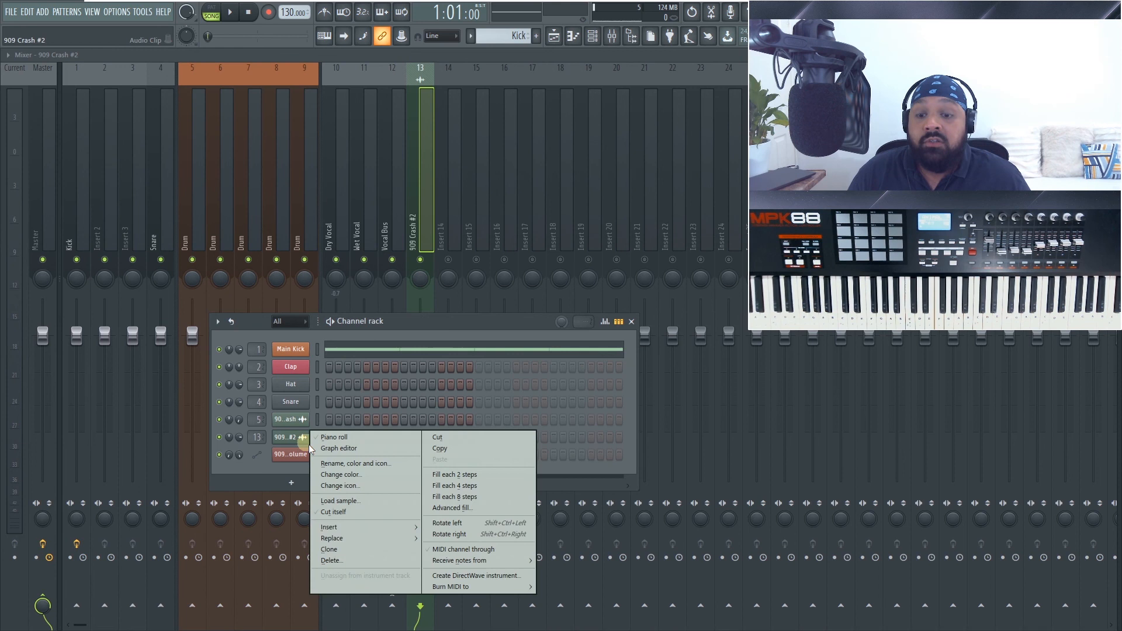
pyautogui.click(354, 551)
pyautogui.rightClick(257, 455)
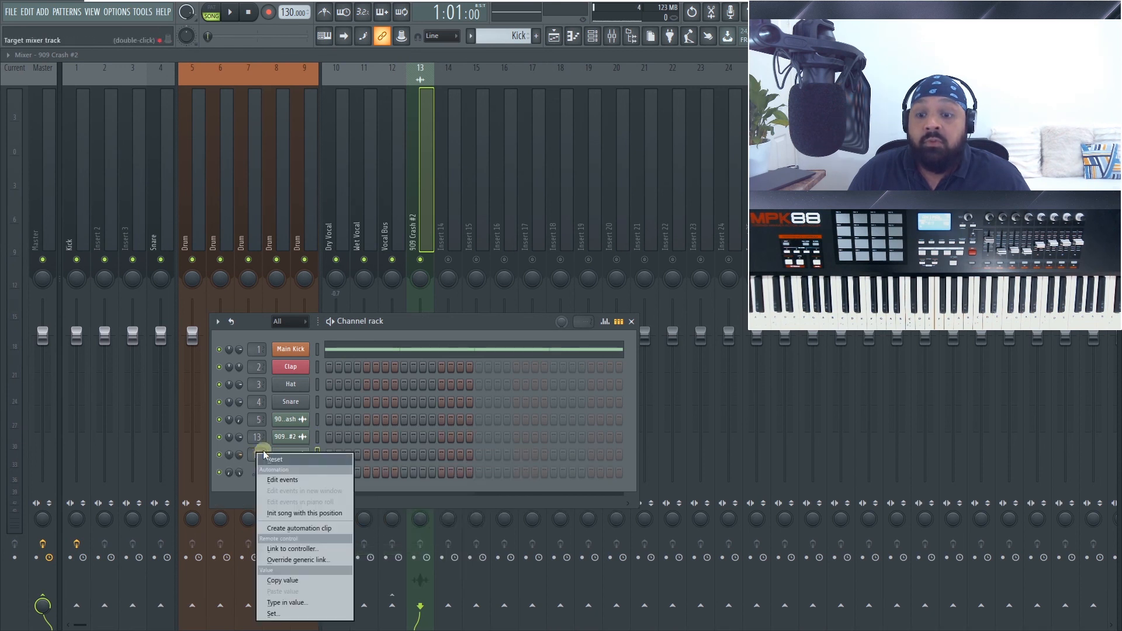
pyautogui.click(281, 461)
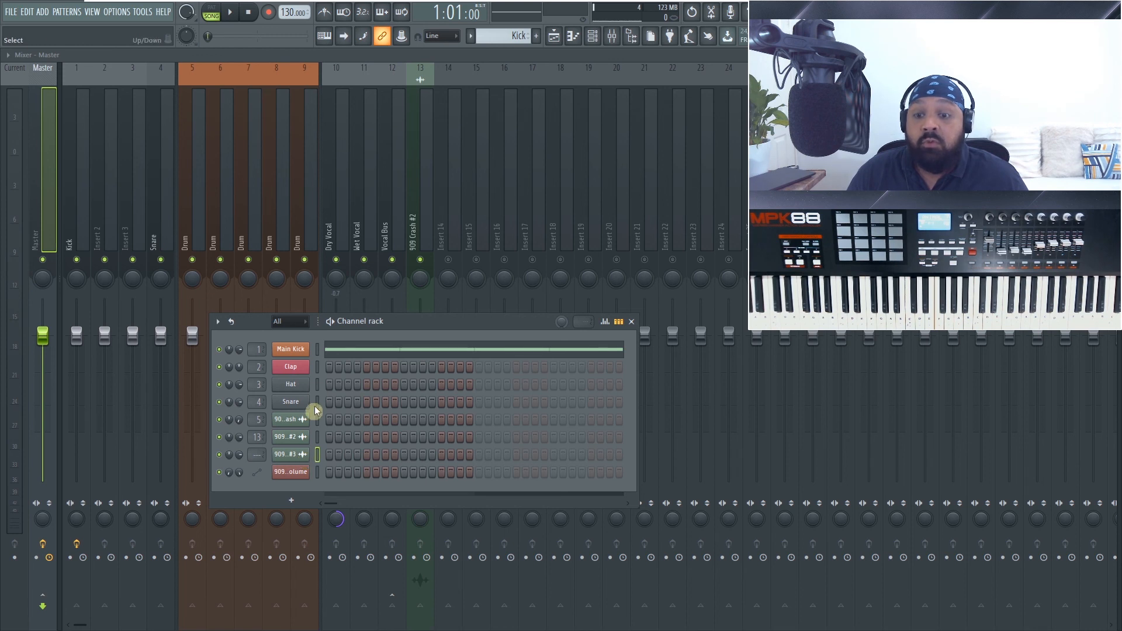
pyautogui.click(468, 203)
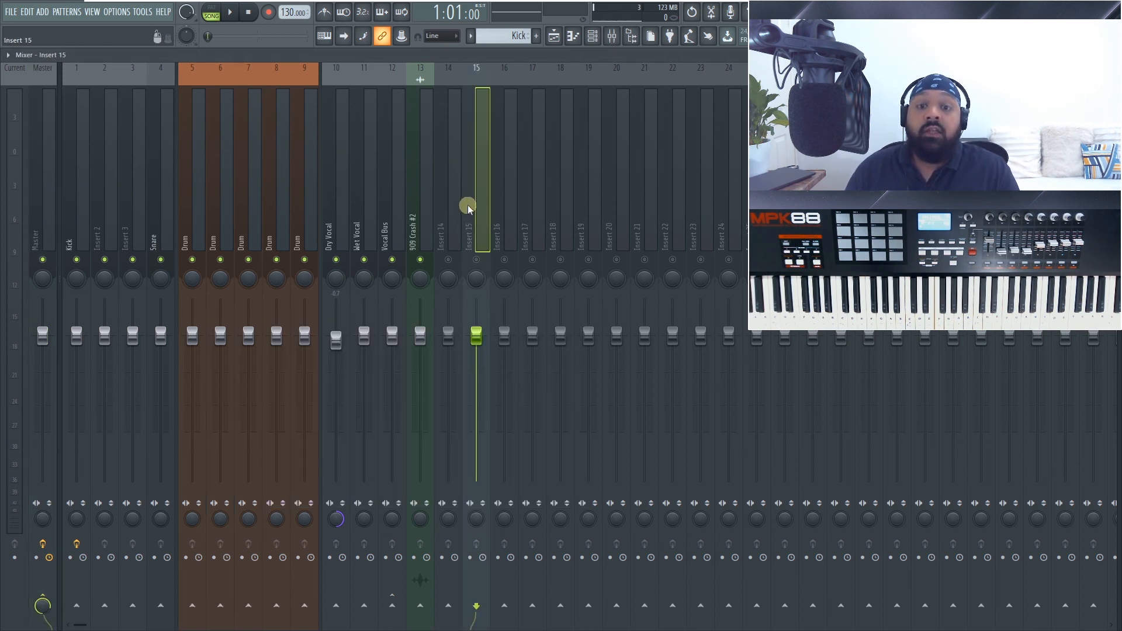
pyautogui.hotkey('ctrl', 'l')
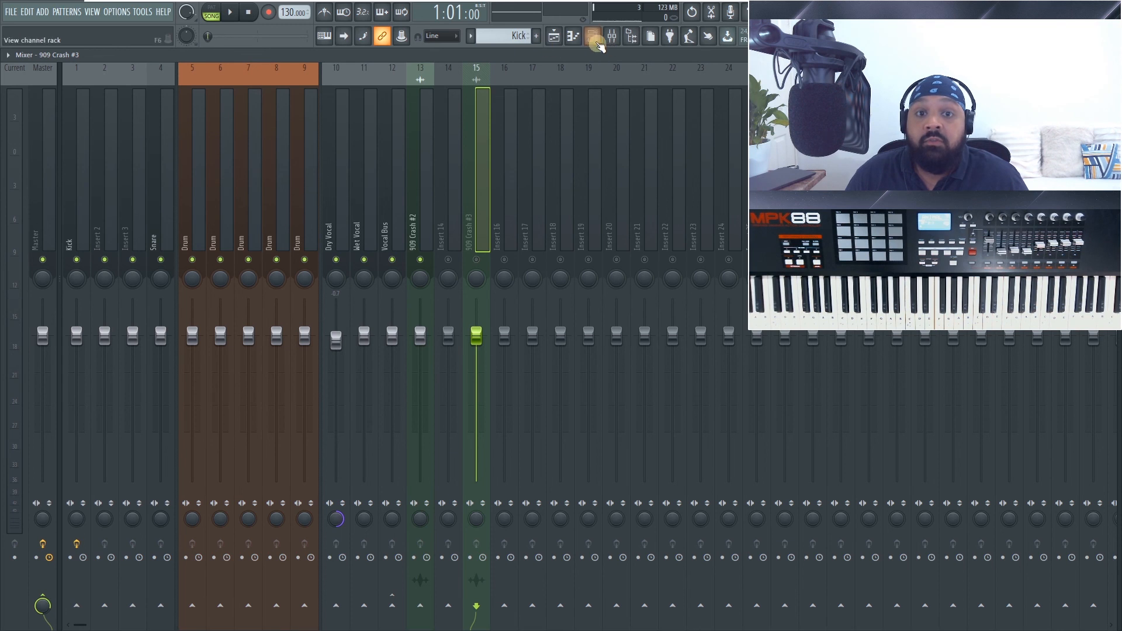
# Step: Clone the Main Kick channel three times in the channel rack and reset the mixer targets of the three clones
pyautogui.click(596, 44)
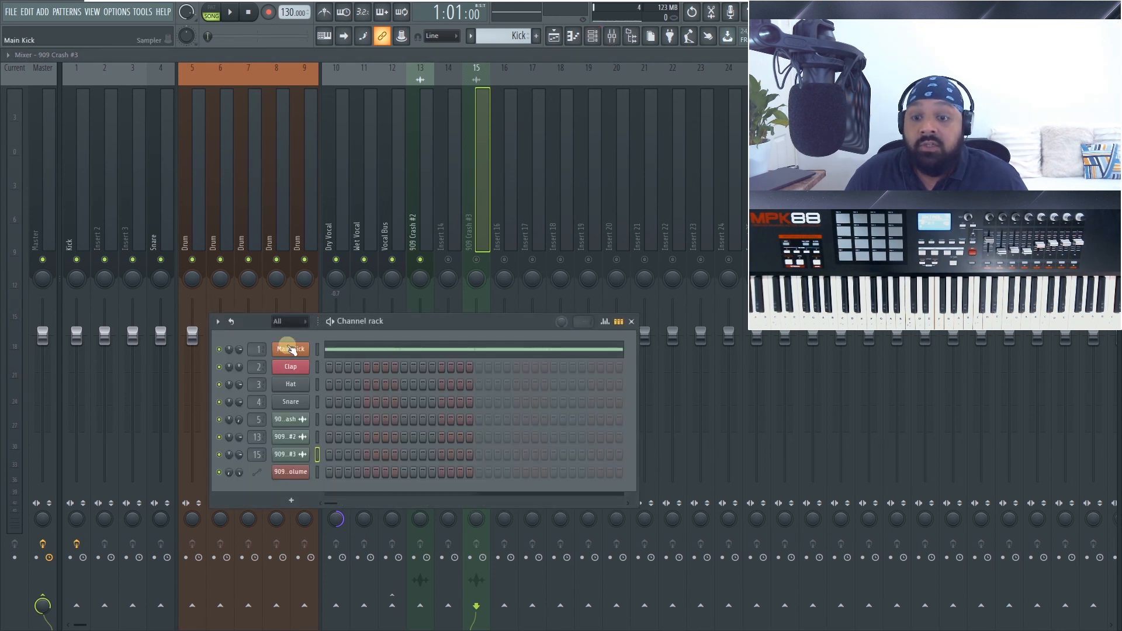
pyautogui.rightClick(292, 350)
pyautogui.click(344, 463)
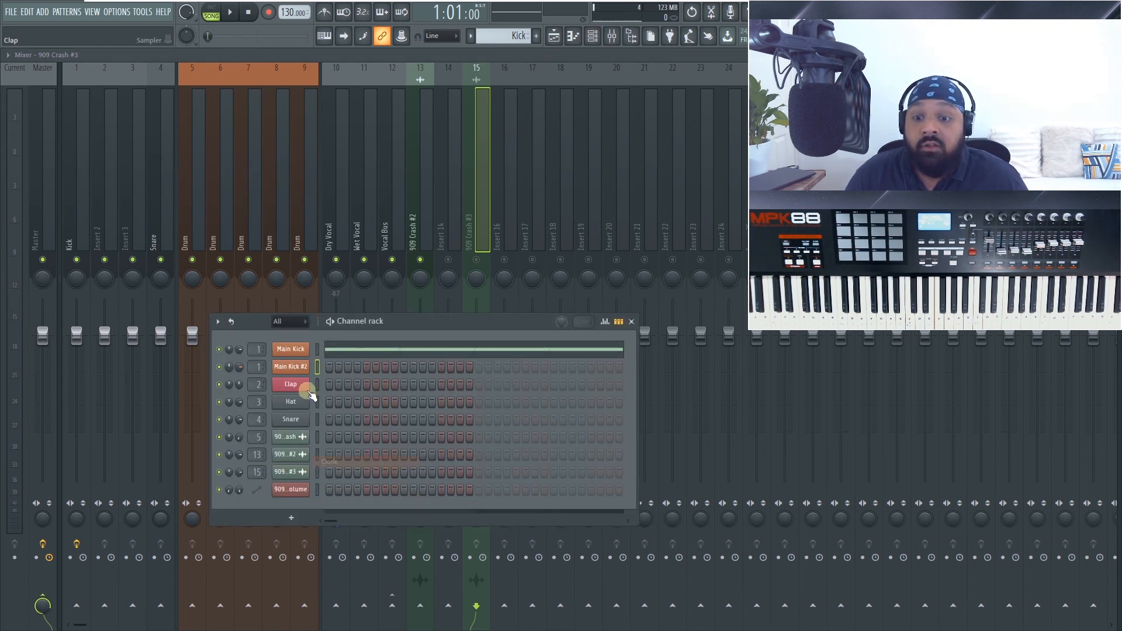
pyautogui.rightClick(299, 366)
pyautogui.click(328, 479)
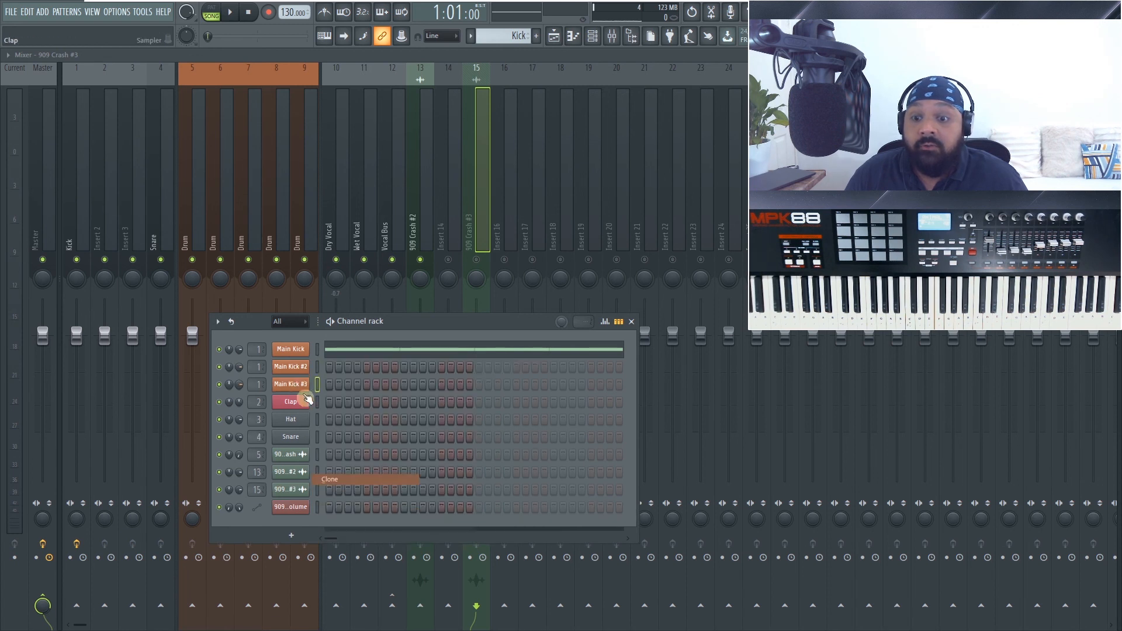
pyautogui.moveTo(257, 369); pyautogui.dragTo(260, 404)
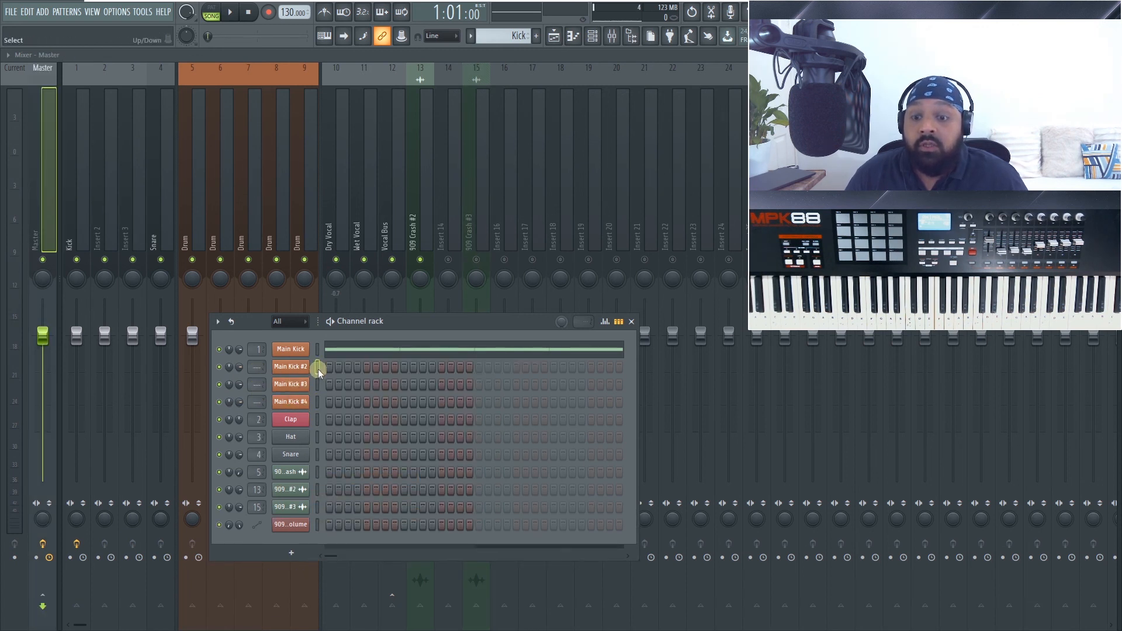
# Step: Select the three Main Kick clones, link them to mixer track 20, and spread them one per track over tracks 20 to 22
pyautogui.moveTo(318, 370); pyautogui.dragTo(317, 389)
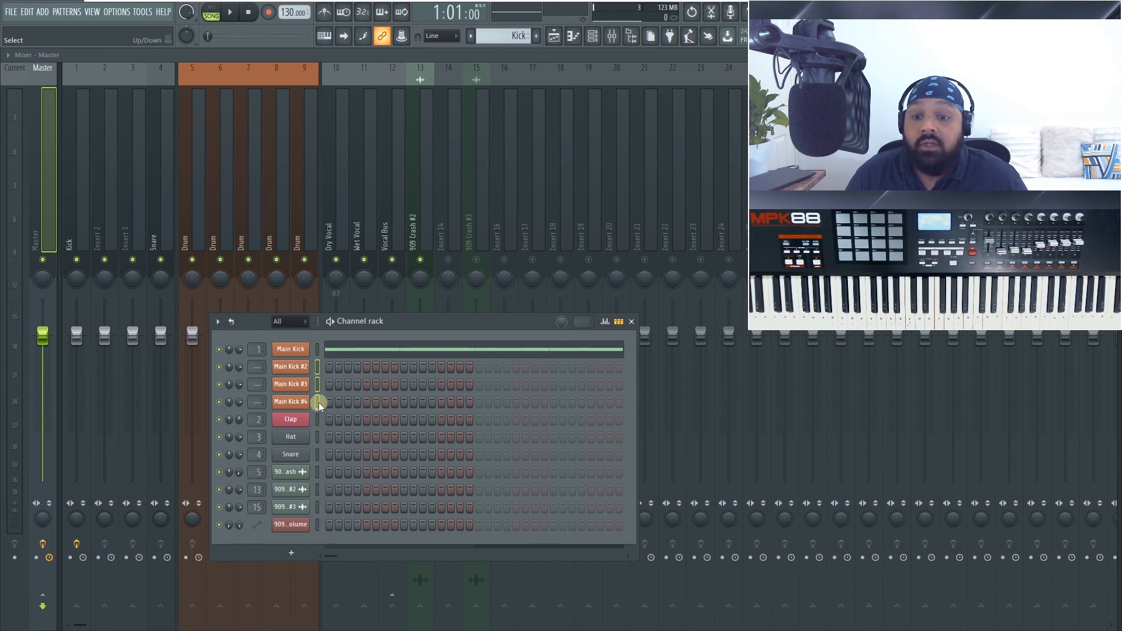
pyautogui.hotkey('ctrl', 'l')
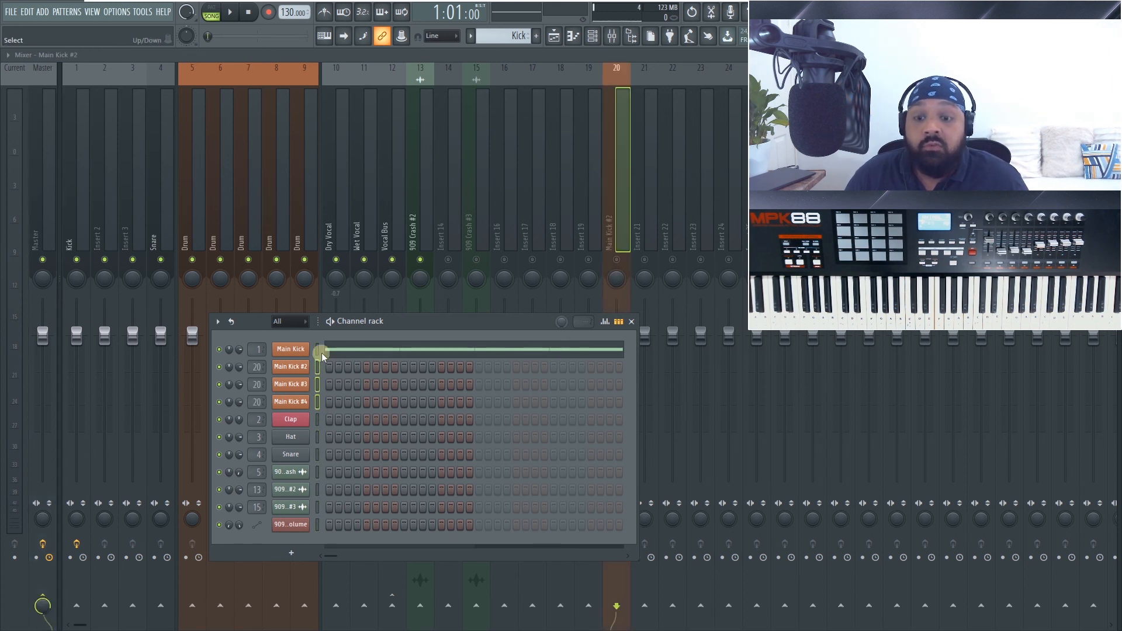
pyautogui.rightClick(625, 188)
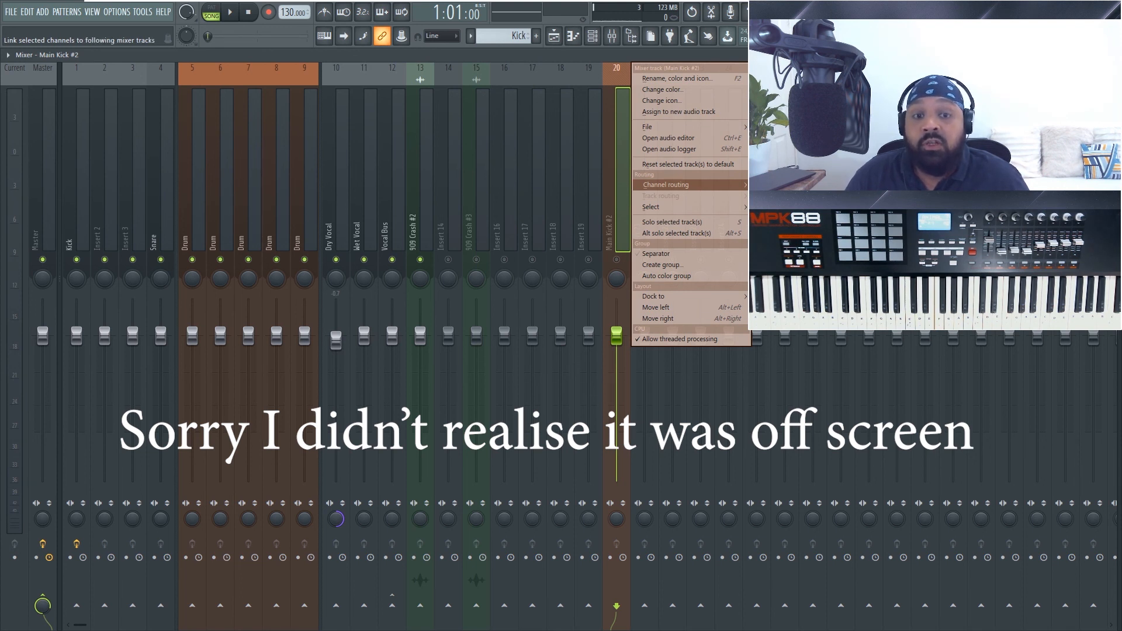
pyautogui.click(818, 196)
# Step: Switch between the Main Kick #2, #3 and #4 mixer tracks to check the assignment of each cloned channel
pyautogui.click(645, 209)
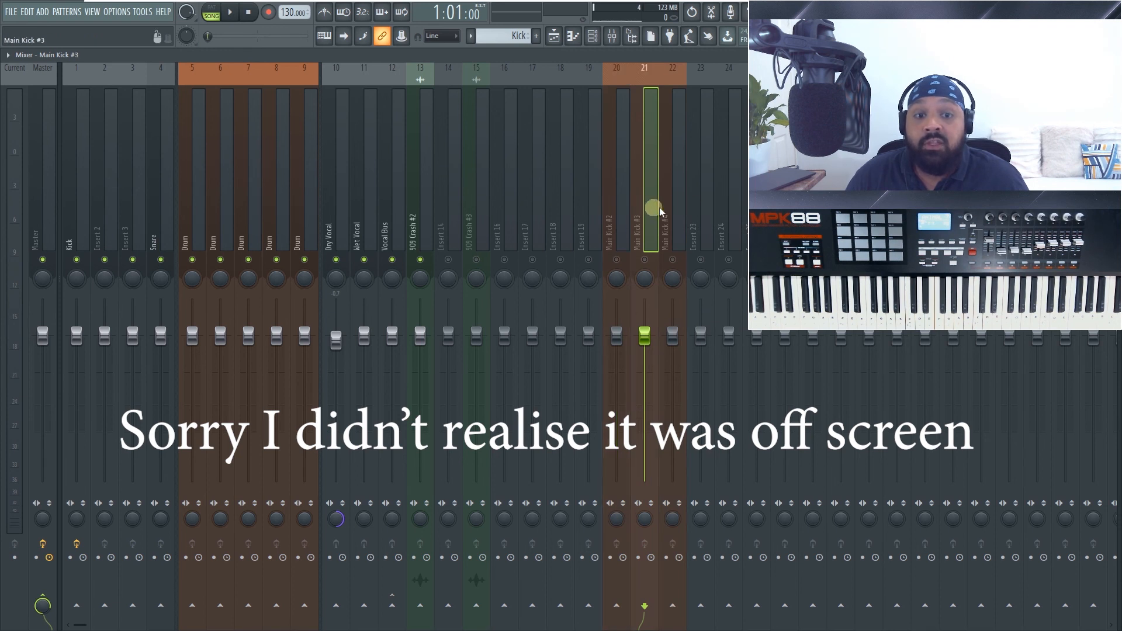
pyautogui.click(670, 209)
pyautogui.click(636, 210)
pyautogui.click(618, 213)
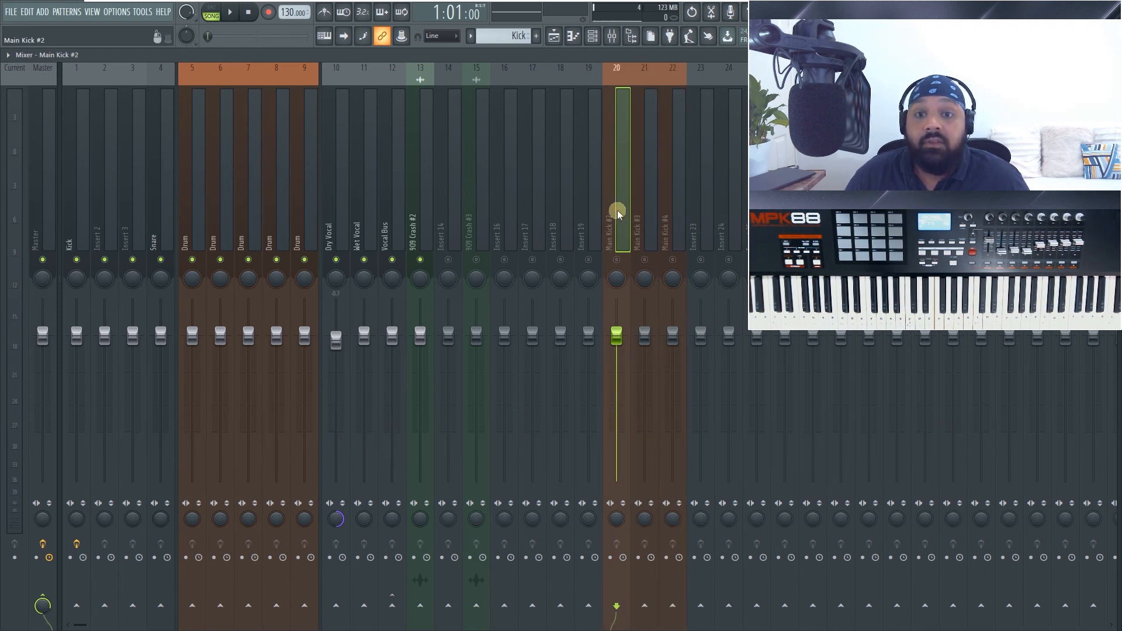